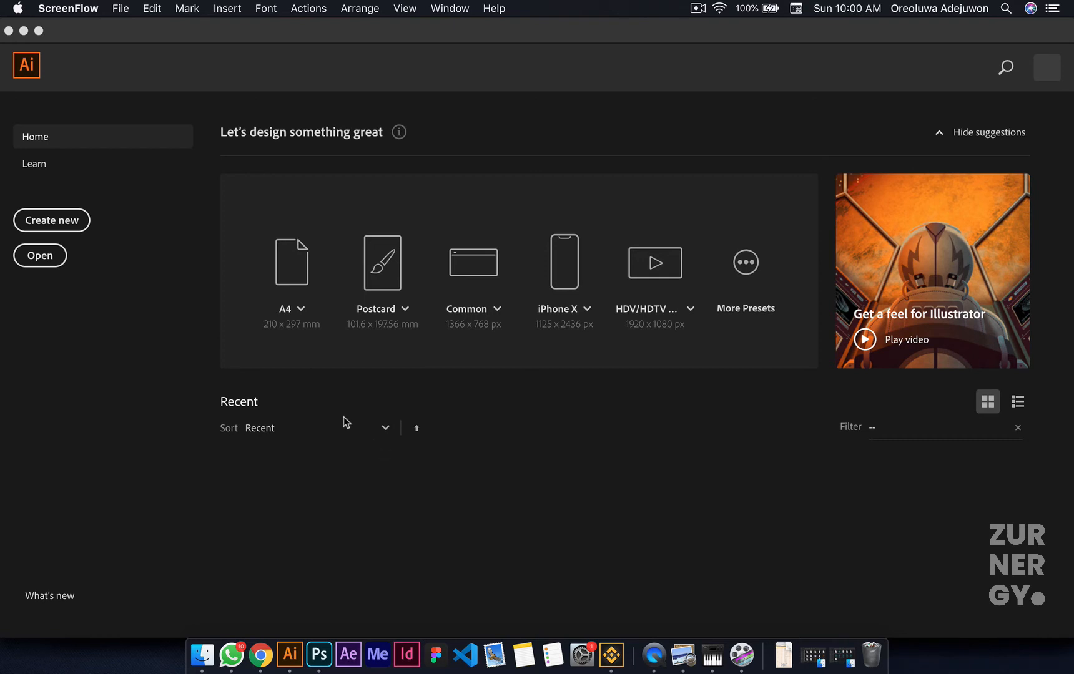
pyautogui.click(118, 8)
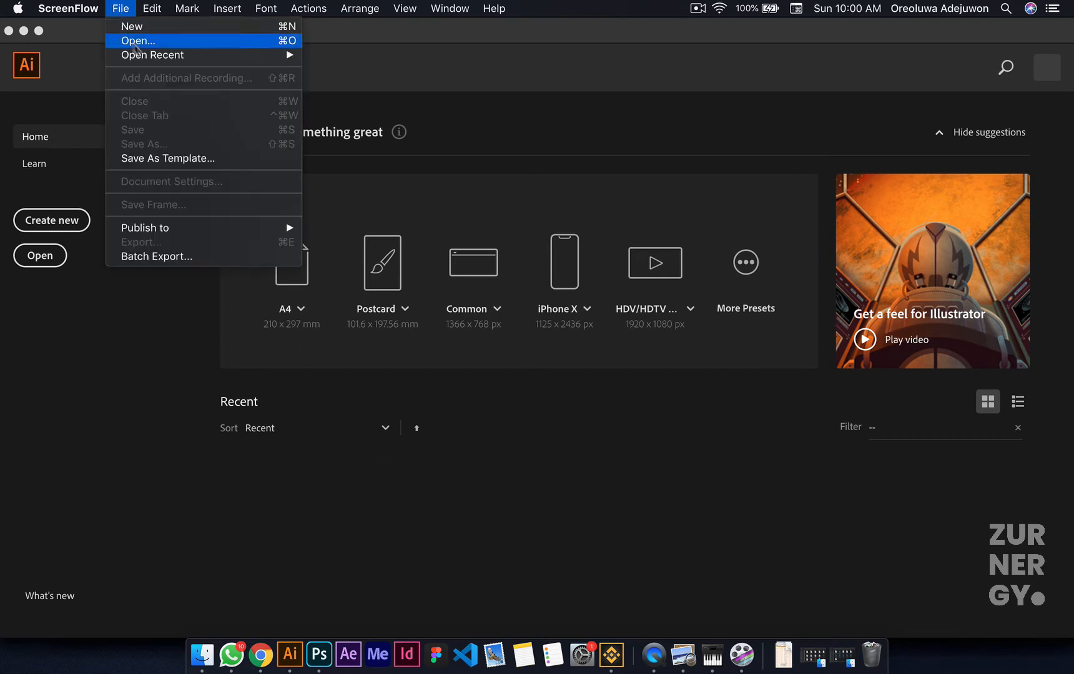
pyautogui.moveTo(289, 55)
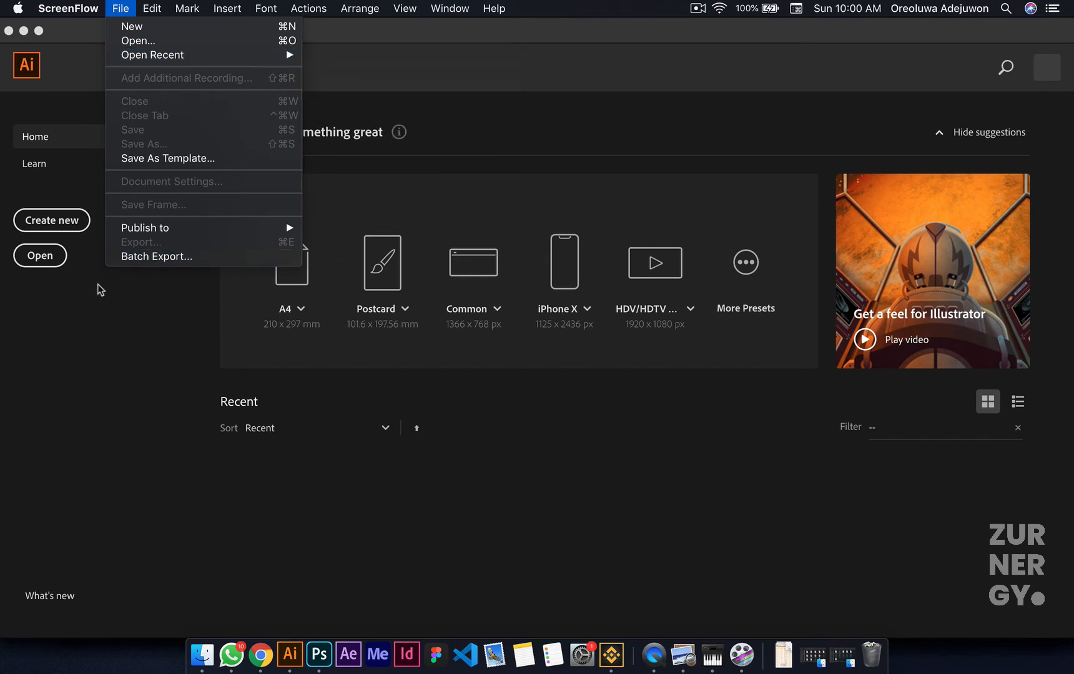
pyautogui.click(75, 294)
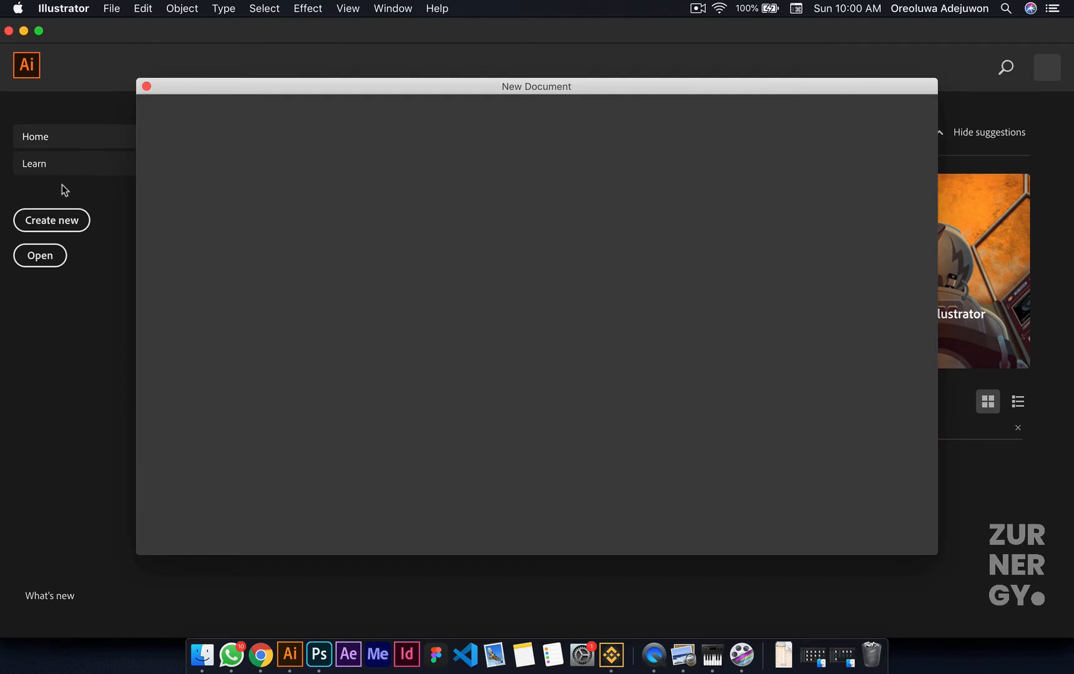
pyautogui.click(147, 87)
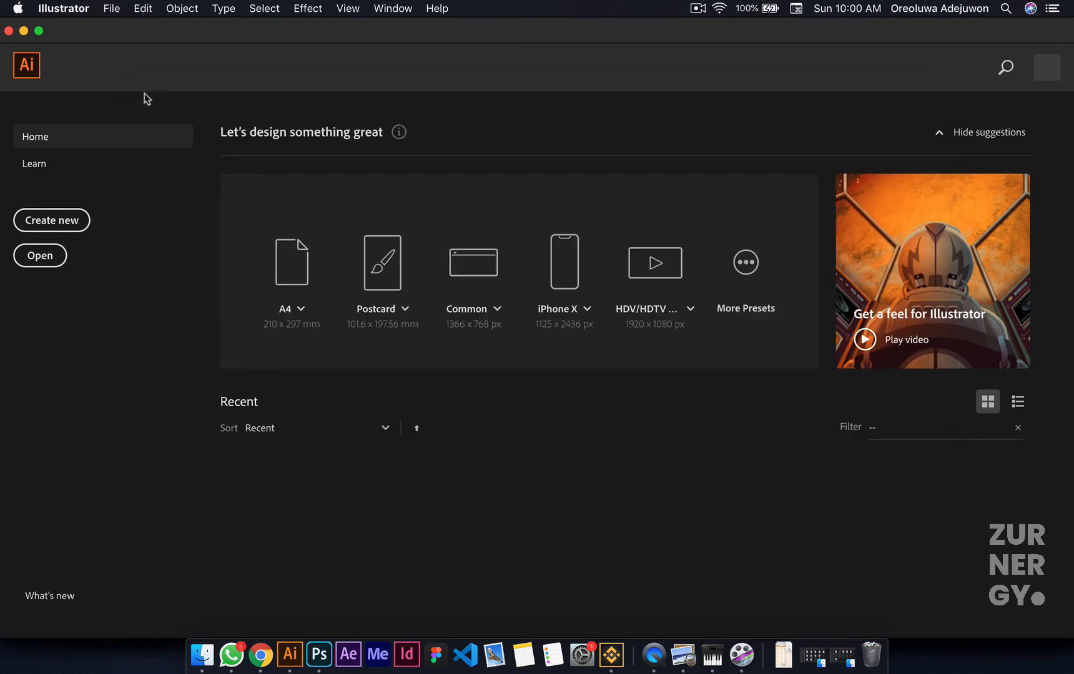
# Step: Look through the hands-on and web tutorials in the Learn section, and return to the Home screen
pyautogui.click(45, 164)
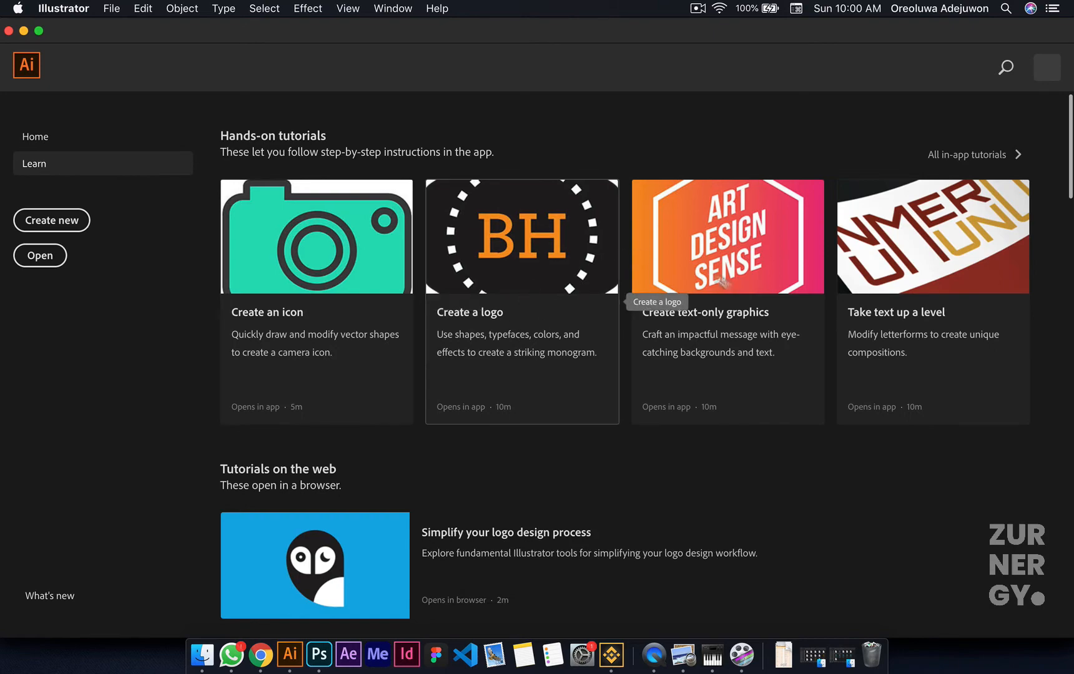
pyautogui.scroll(-15, 807, 369)
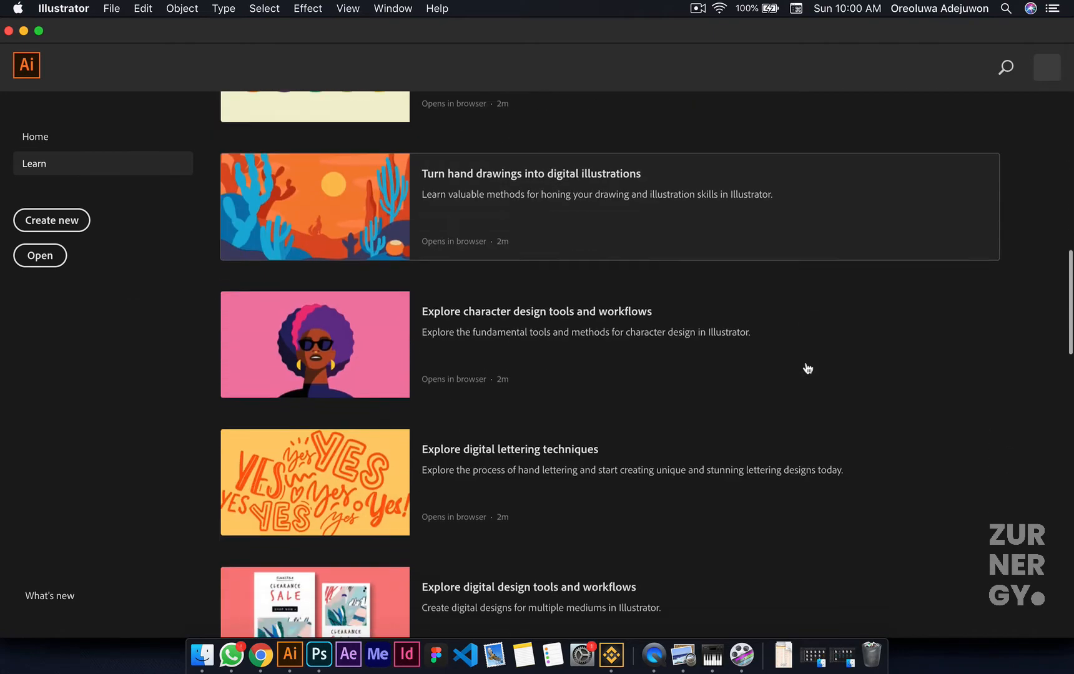
pyautogui.scroll(-10, 808, 369)
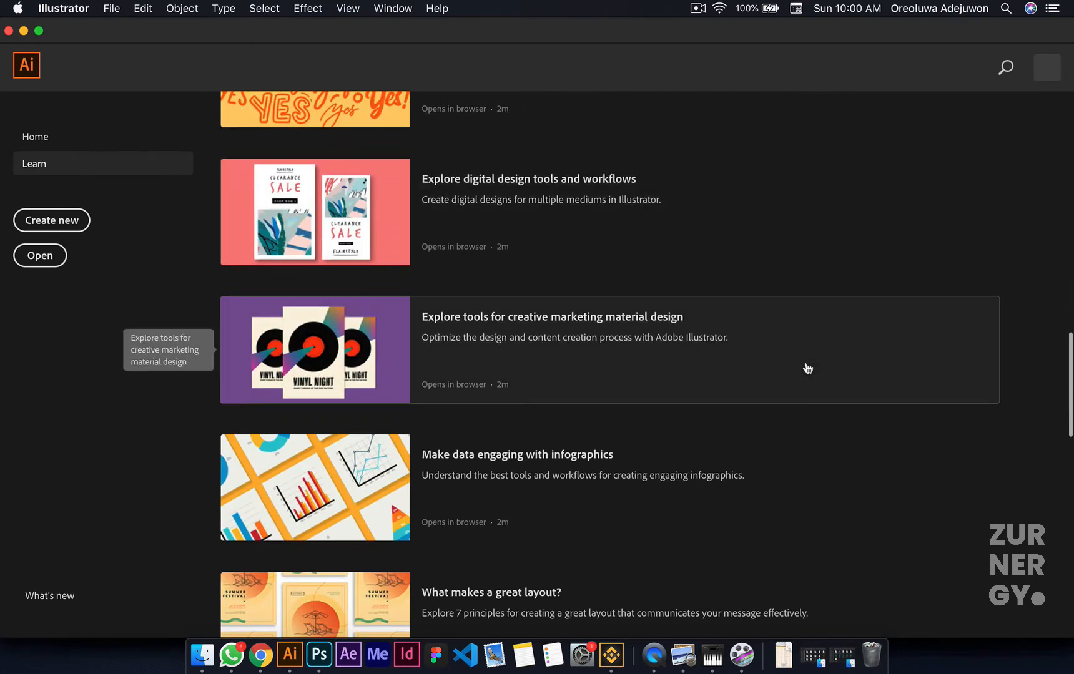
pyautogui.scroll(-10, 807, 368)
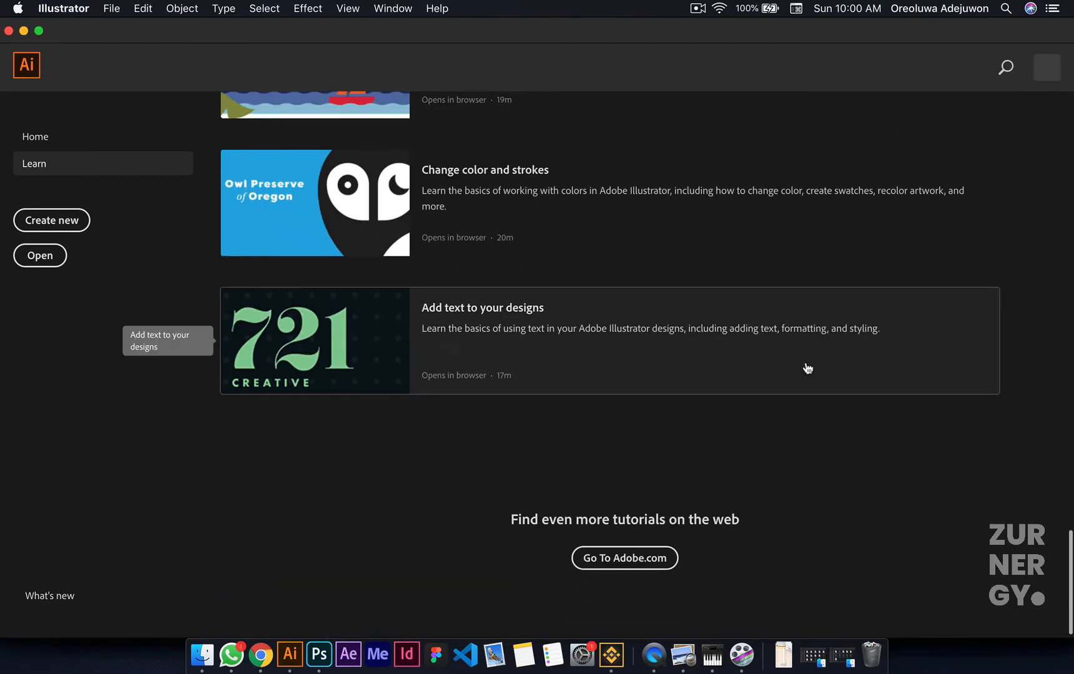
pyautogui.scroll(20, 808, 368)
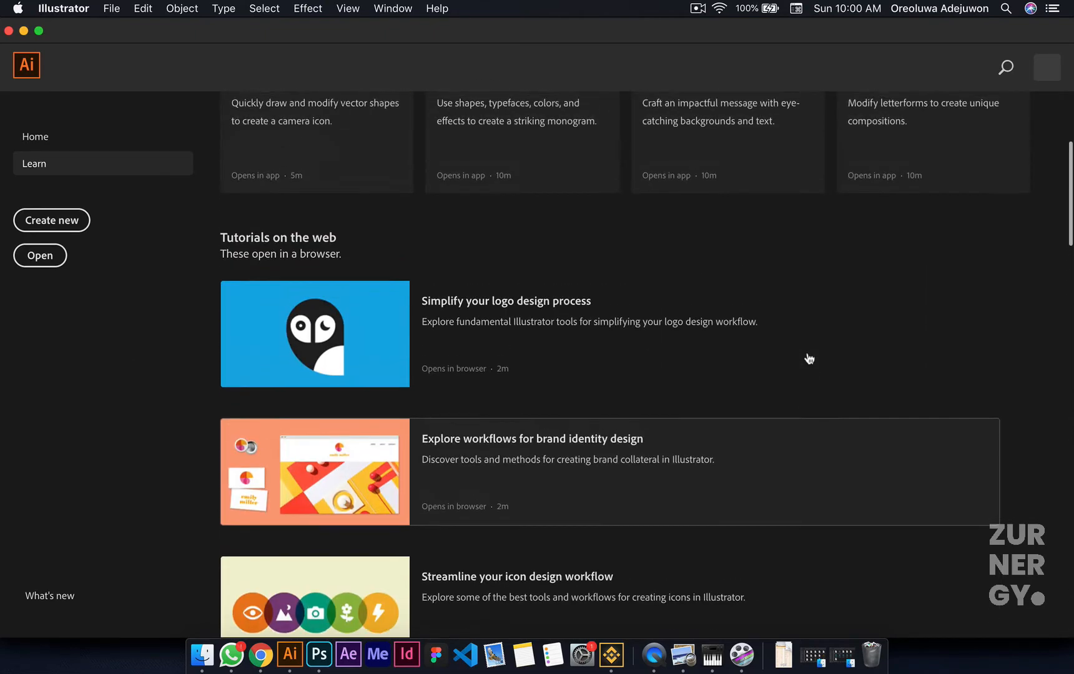
pyautogui.scroll(5, 808, 358)
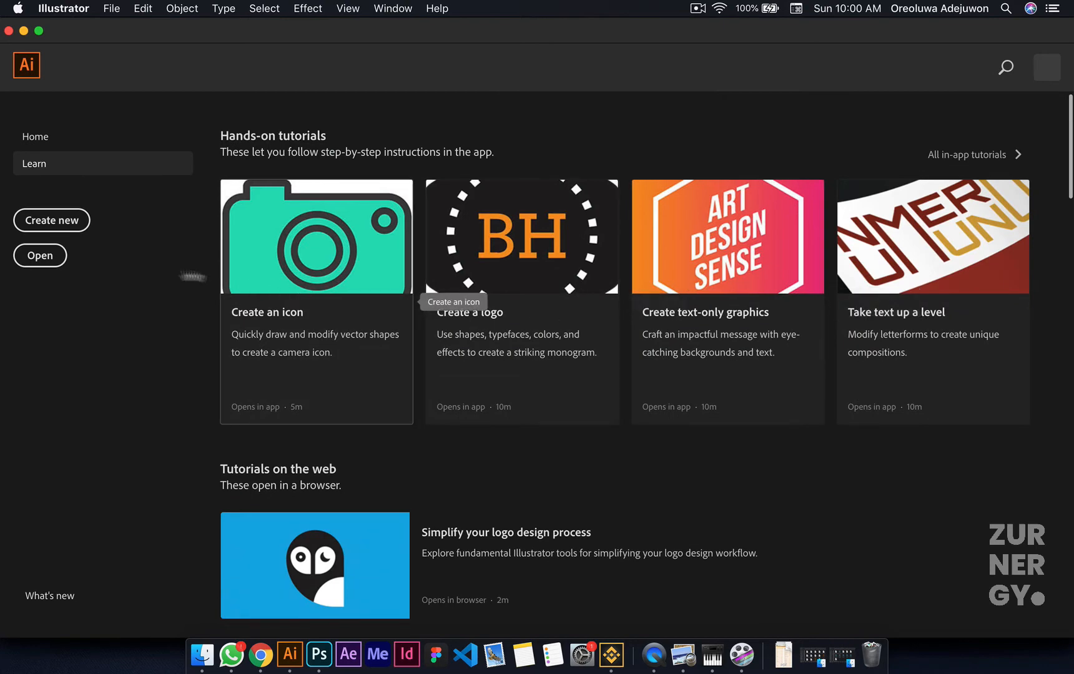
pyautogui.click(25, 137)
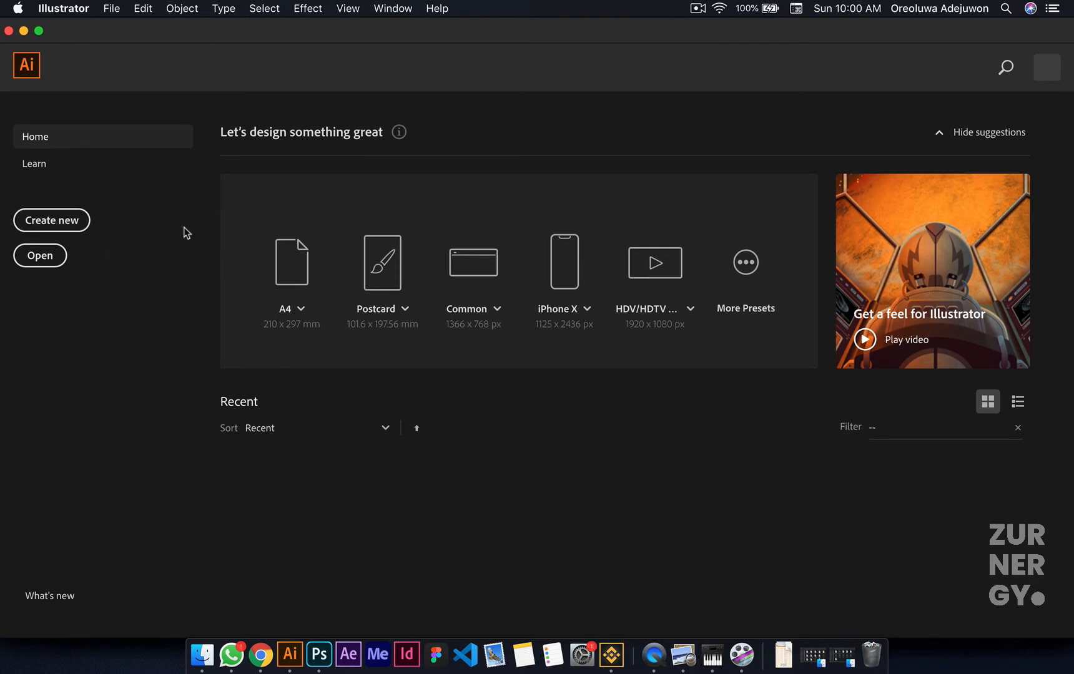
# Step: Start a new document and look through the recent document presets
pyautogui.press('super+n')
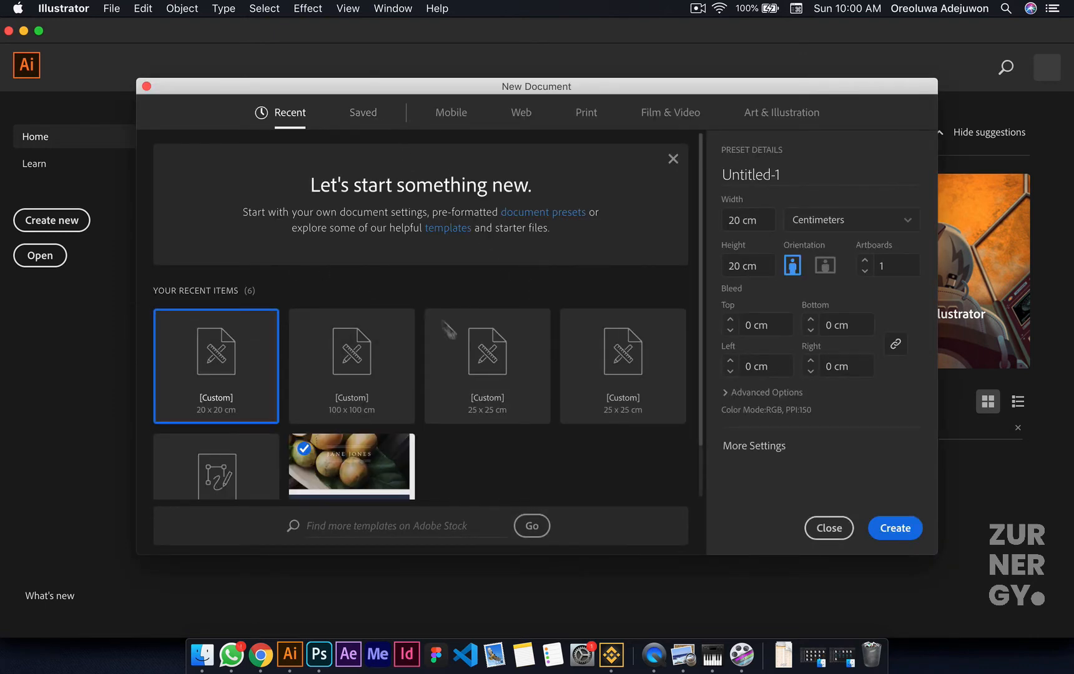
pyautogui.scroll(-2, 463, 364)
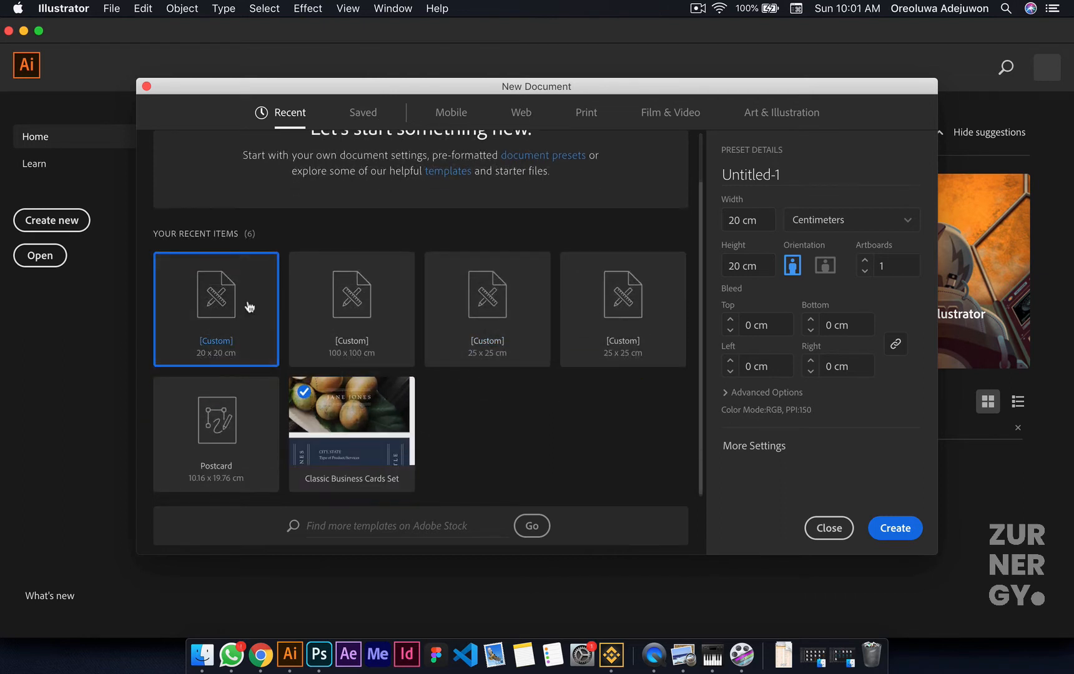
pyautogui.scroll(-1, 250, 307)
pyautogui.scroll(2, 250, 308)
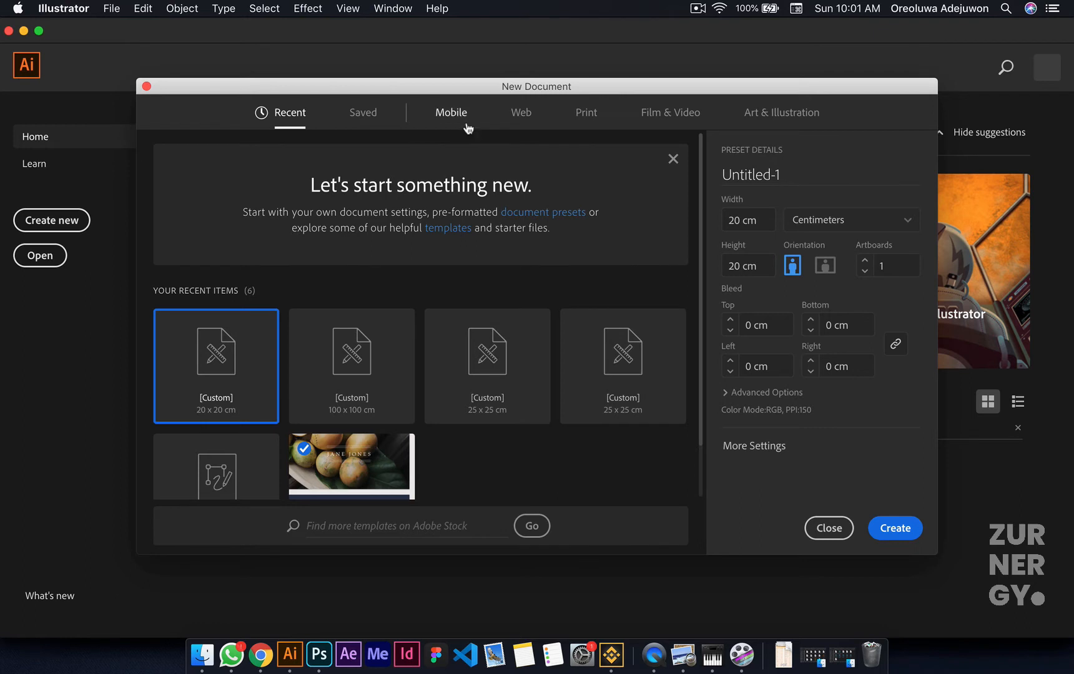
# Step: Review the Web, Print and Art & Illustration presets, and examine the advanced options for Art & Illustration
pyautogui.click(527, 118)
pyautogui.click(587, 116)
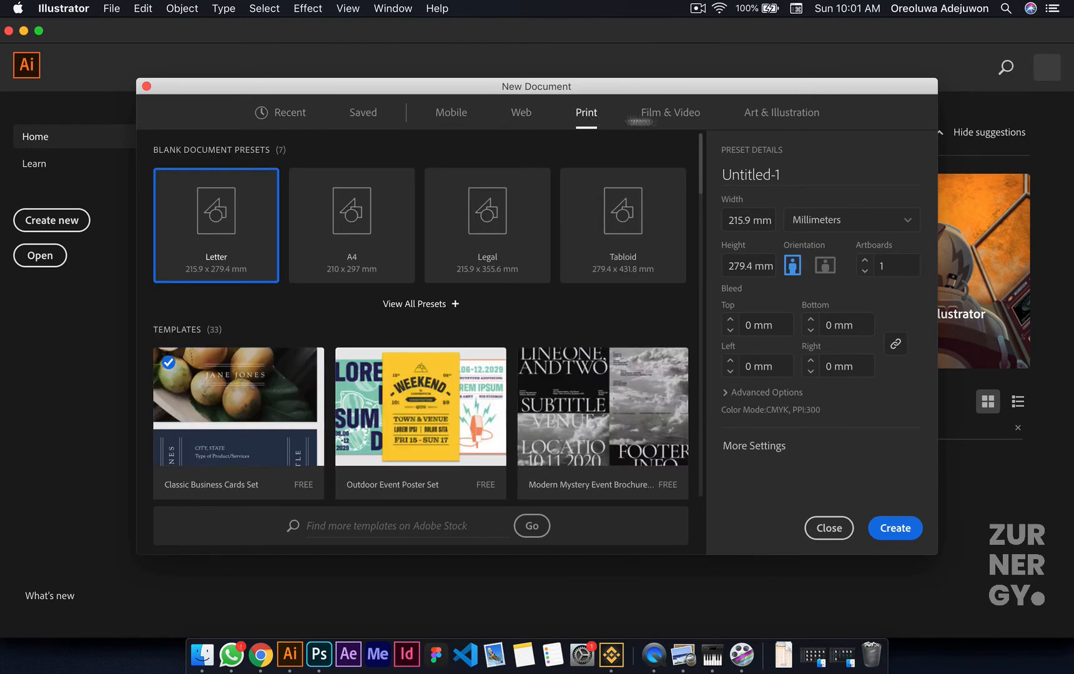
pyautogui.click(772, 118)
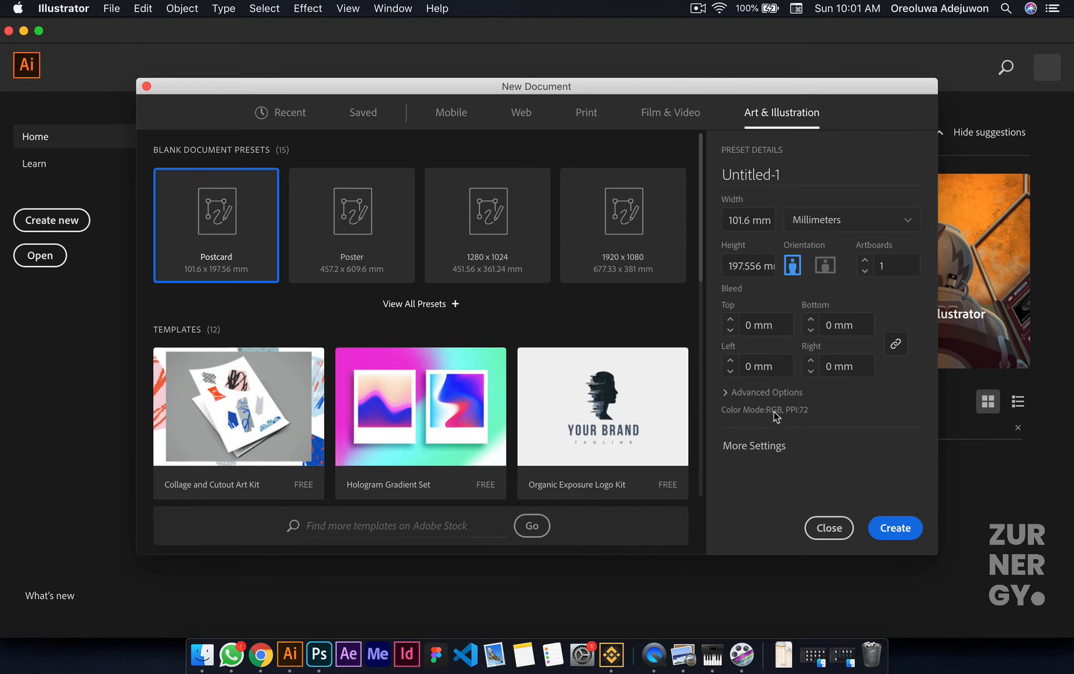
pyautogui.click(728, 393)
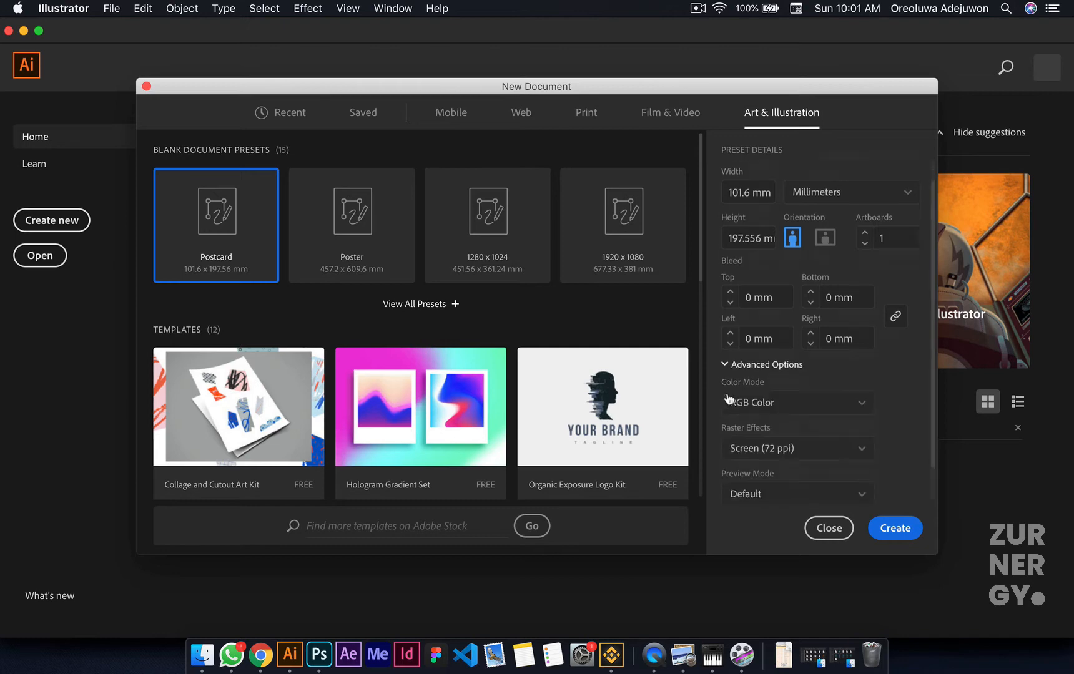
pyautogui.scroll(-2, 728, 396)
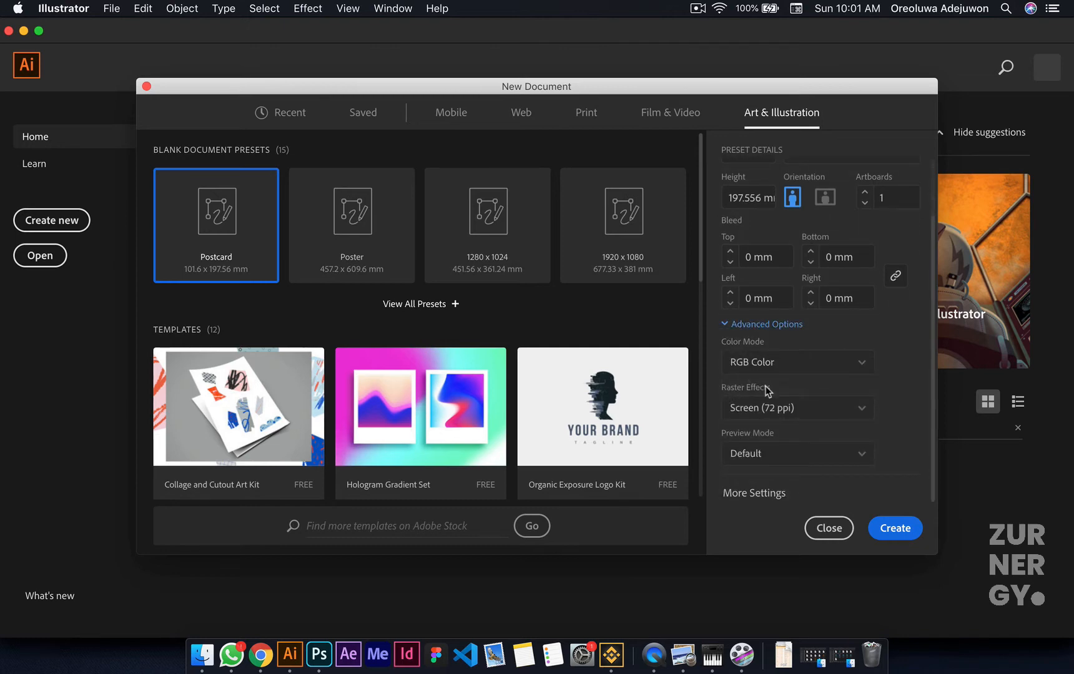
# Step: Examine the Print category's advanced options and its available raster effects resolutions
pyautogui.click(586, 113)
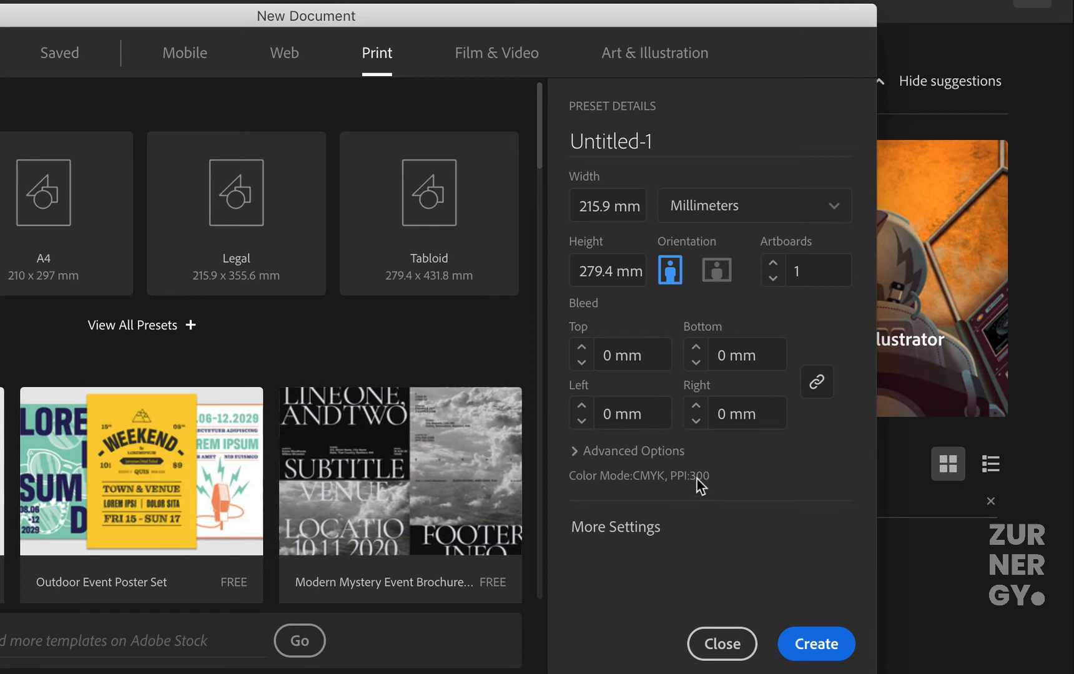
pyautogui.click(576, 451)
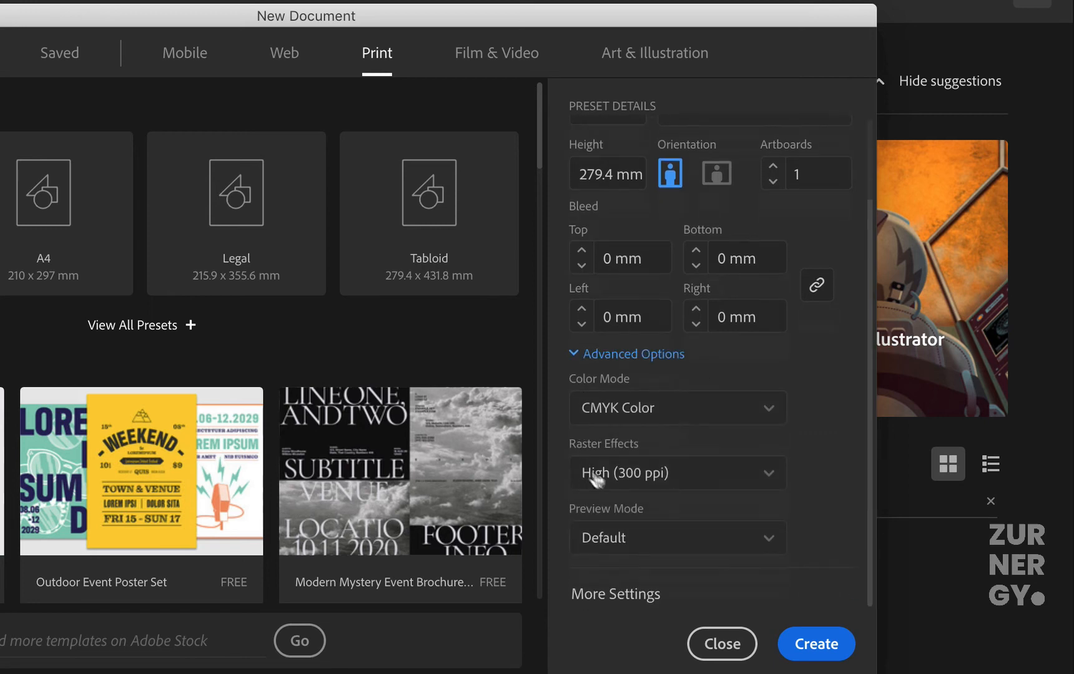
pyautogui.click(642, 483)
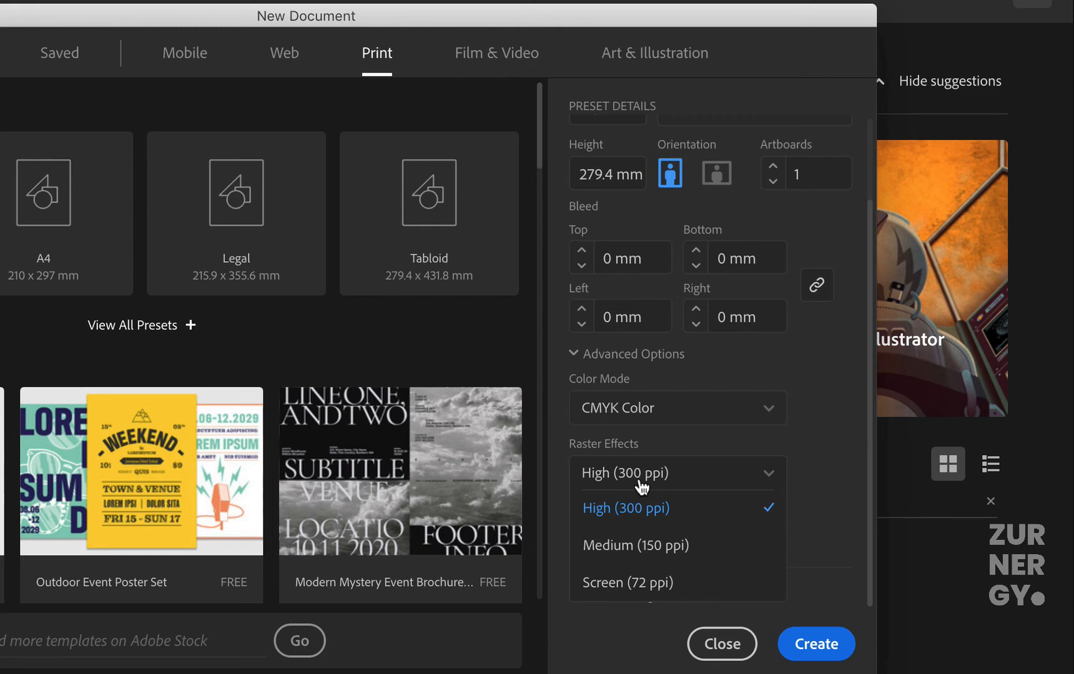
pyautogui.click(642, 484)
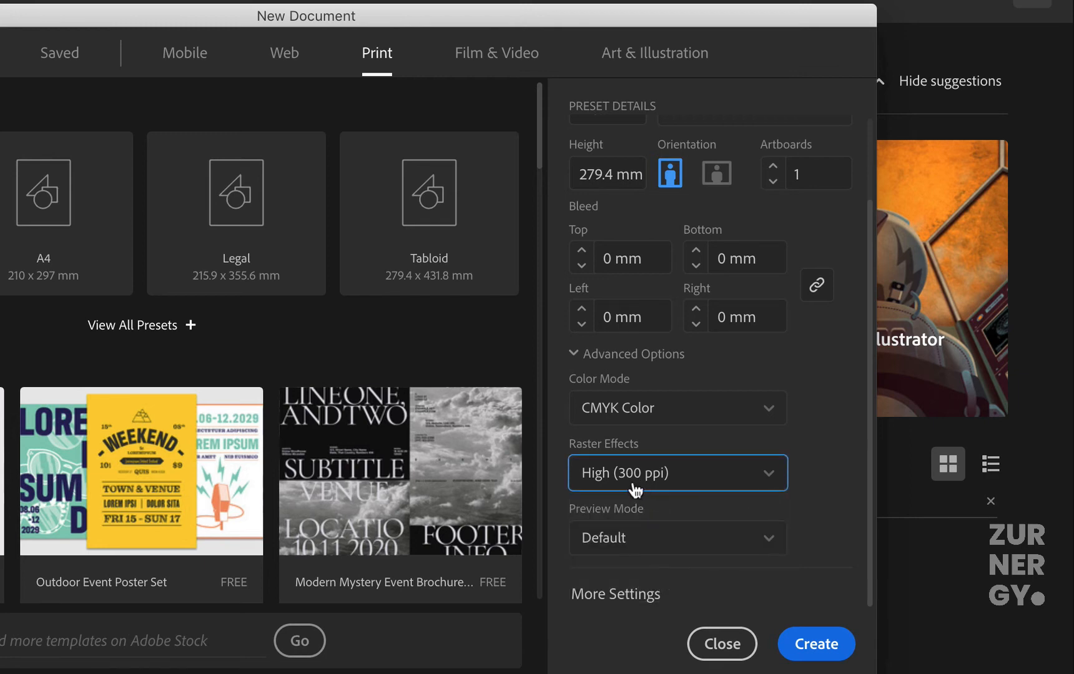
# Step: Choose the Art & Illustration category and name the new document "Intro to Illustrator"
pyautogui.click(625, 59)
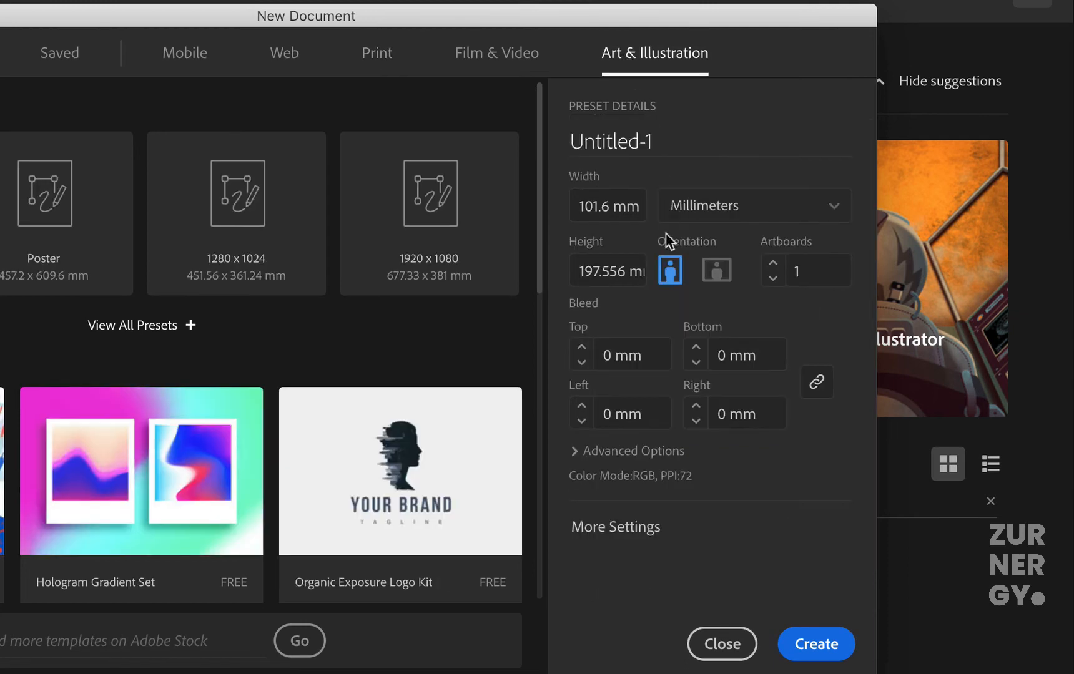
pyautogui.click(683, 145)
pyautogui.moveTo(682, 143); pyautogui.dragTo(523, 150)
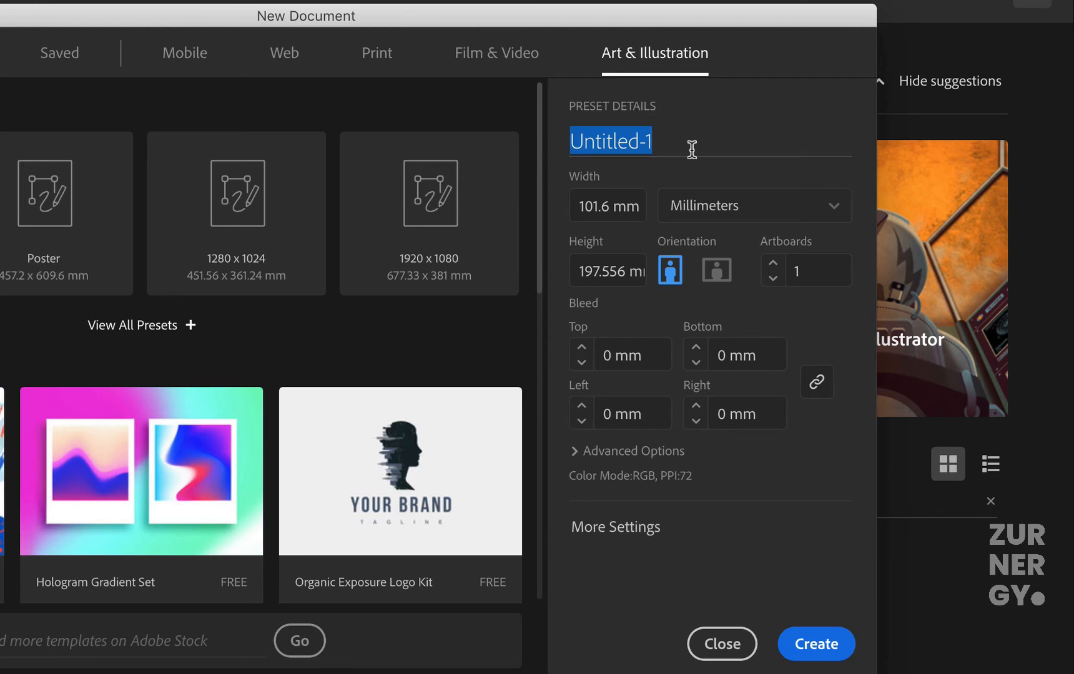
pyautogui.press('BackSpace')
pyautogui.write('Into')
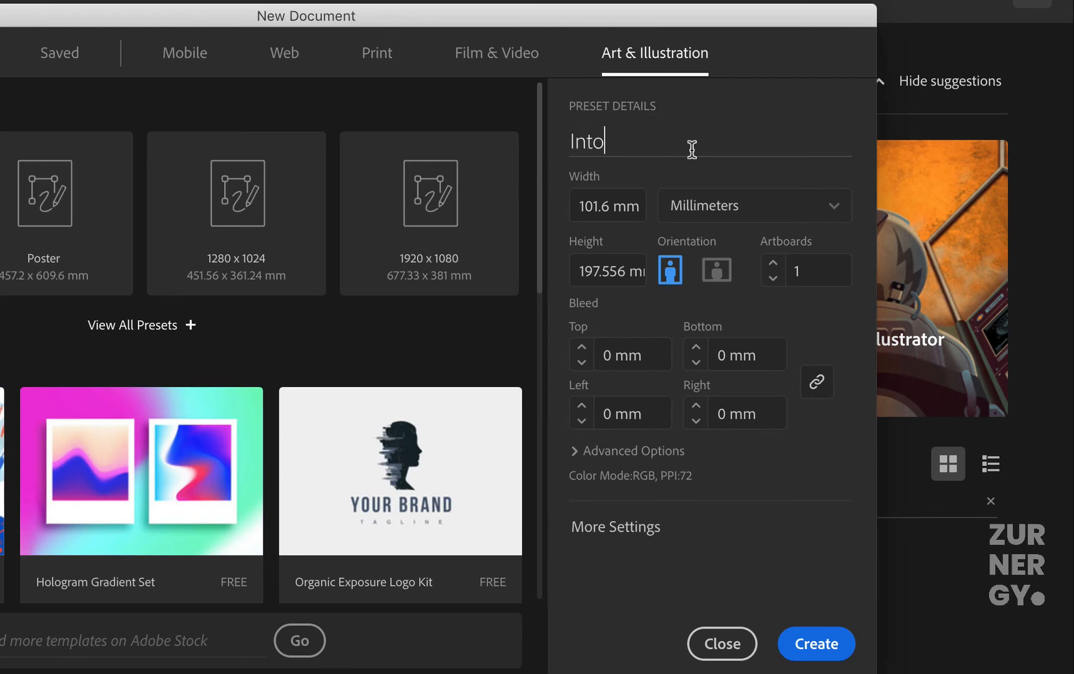
pyautogui.press('BackSpace')
pyautogui.write('ro to Illustrator')
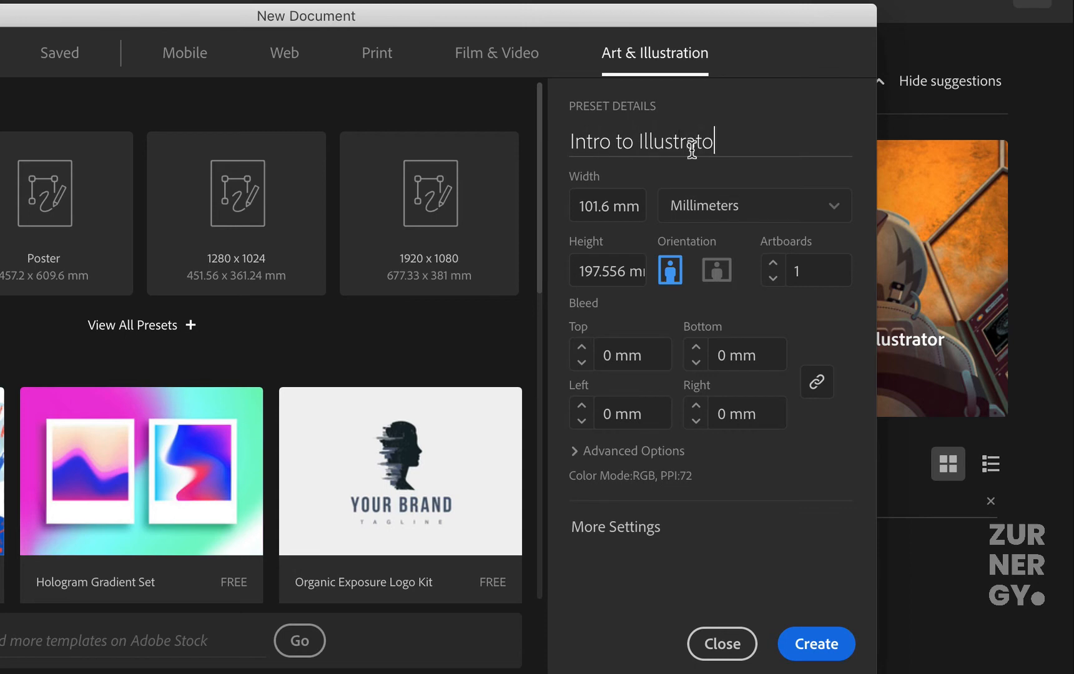
# Step: Set the document units to centimeters, with a width of 25 cm and a height of 25 cm
pyautogui.click(682, 211)
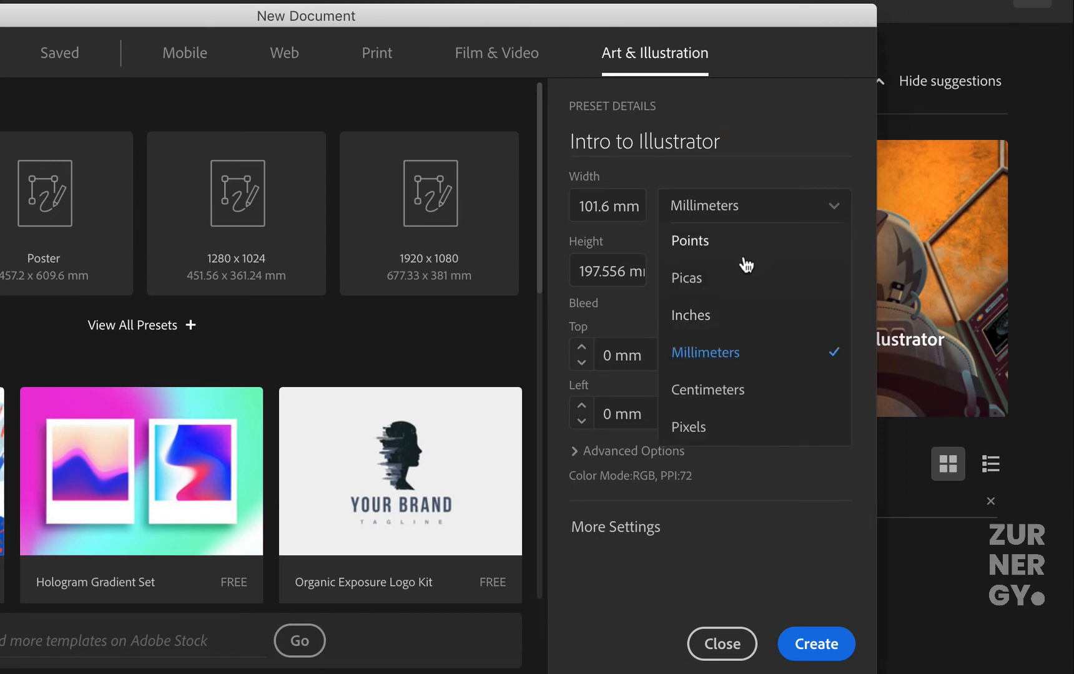
pyautogui.click(742, 391)
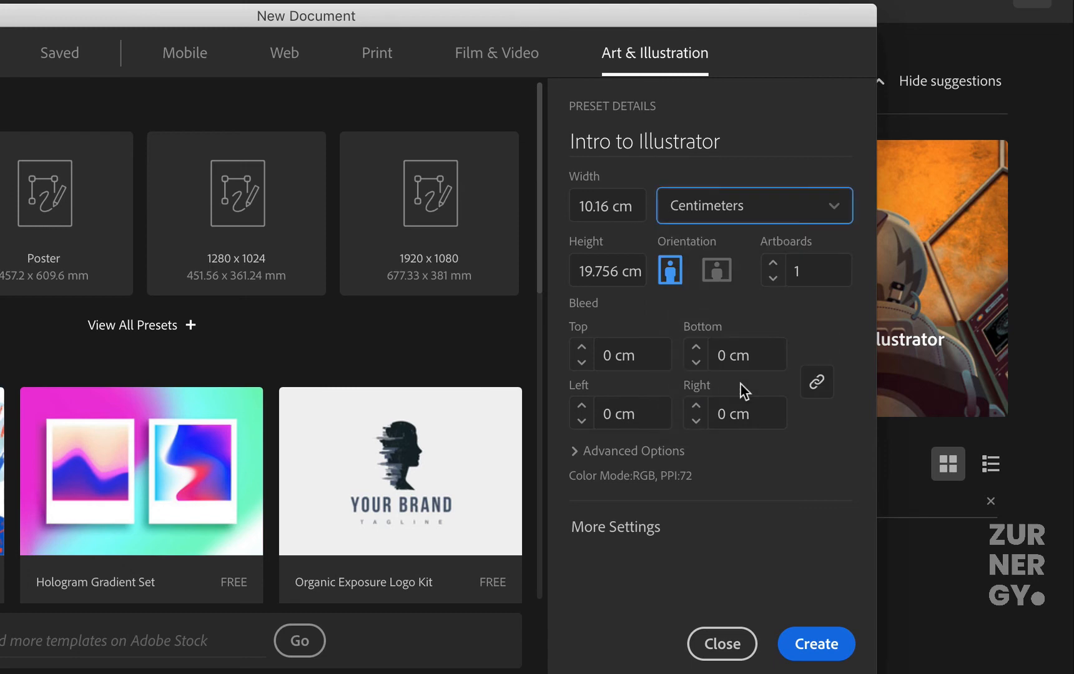
pyautogui.doubleClick(612, 207)
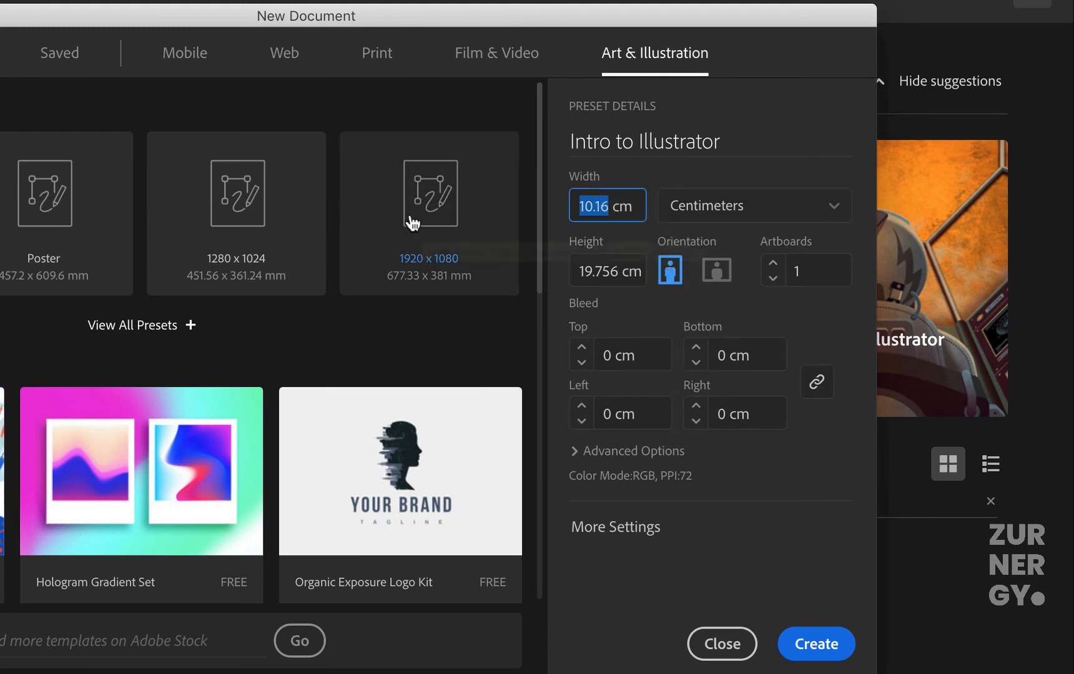
pyautogui.write('25')
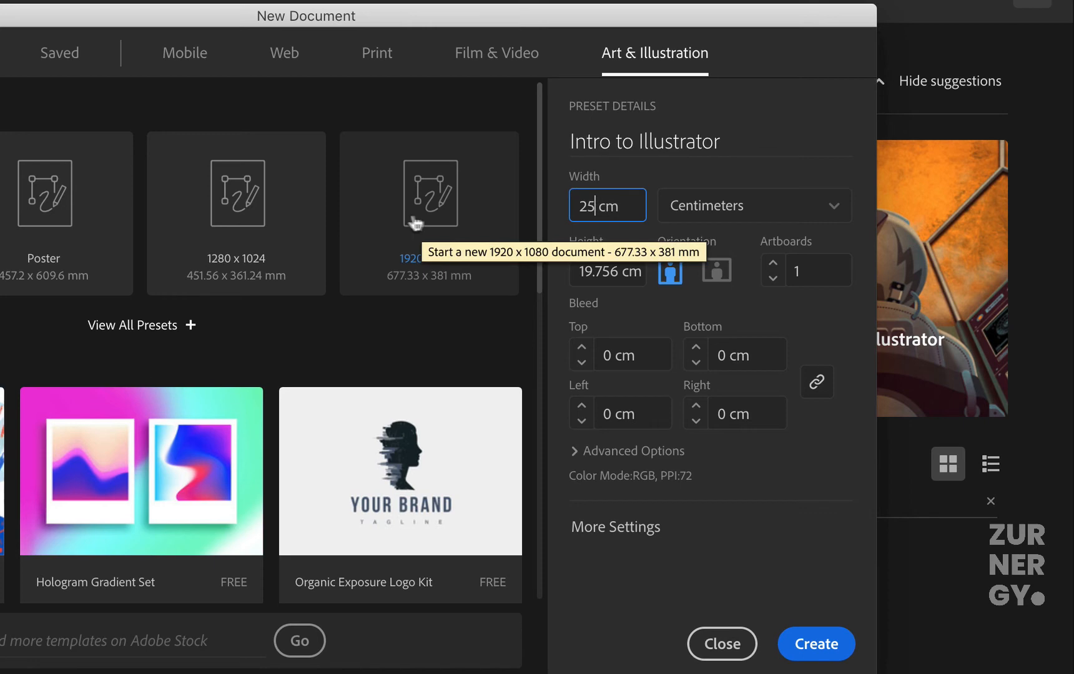
pyautogui.doubleClick(618, 271)
pyautogui.write('2')
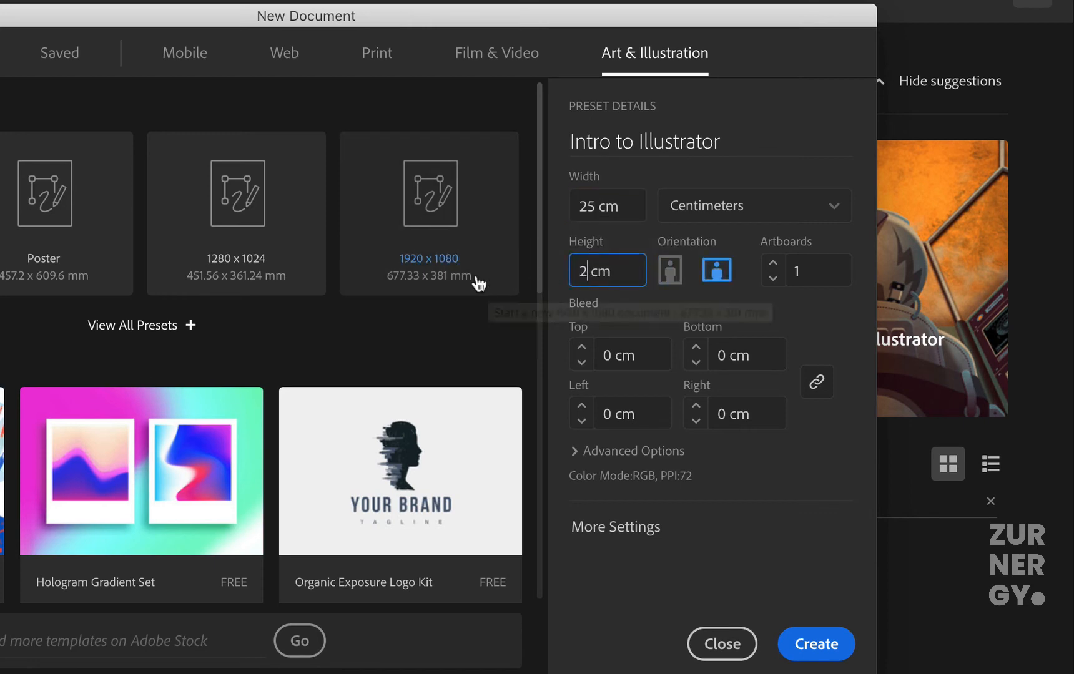
pyautogui.write('5')
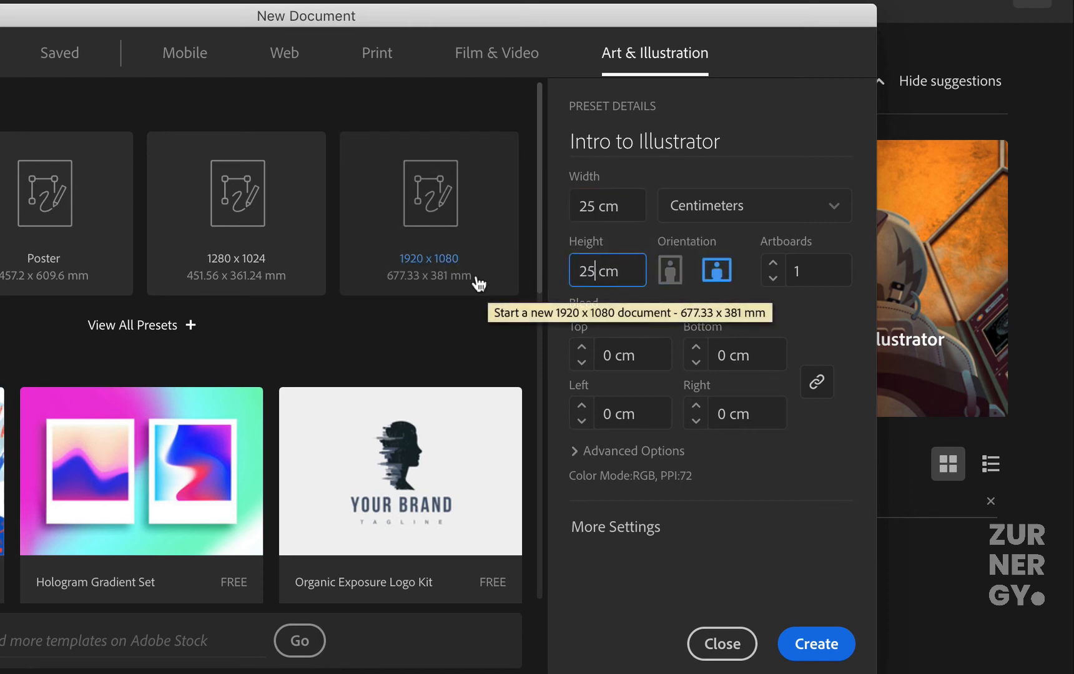
# Step: Set the number of artboards to 4 and keep RGB Color as the color mode in the advanced options
pyautogui.click(775, 265)
pyautogui.click(775, 265)
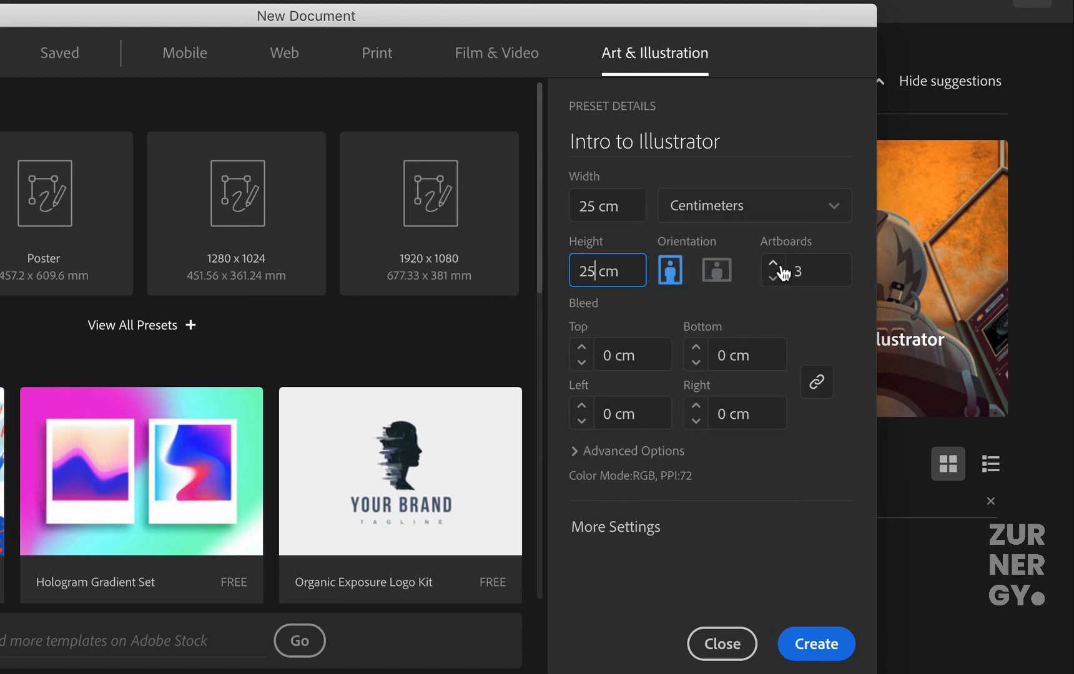
pyautogui.click(775, 264)
pyautogui.click(587, 453)
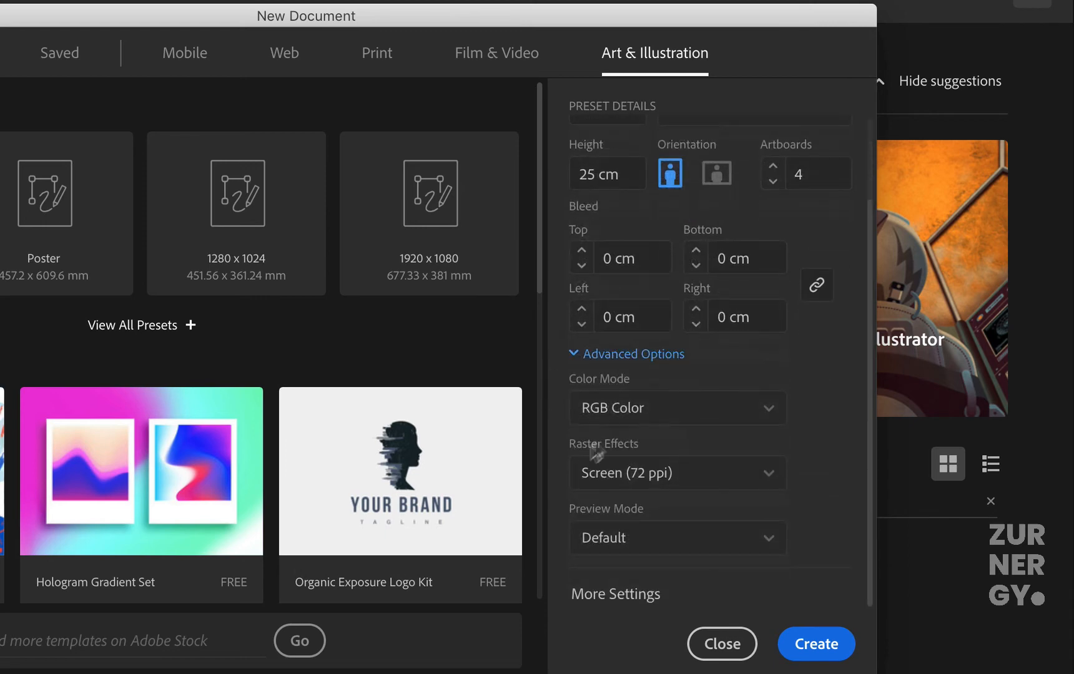
pyautogui.click(648, 412)
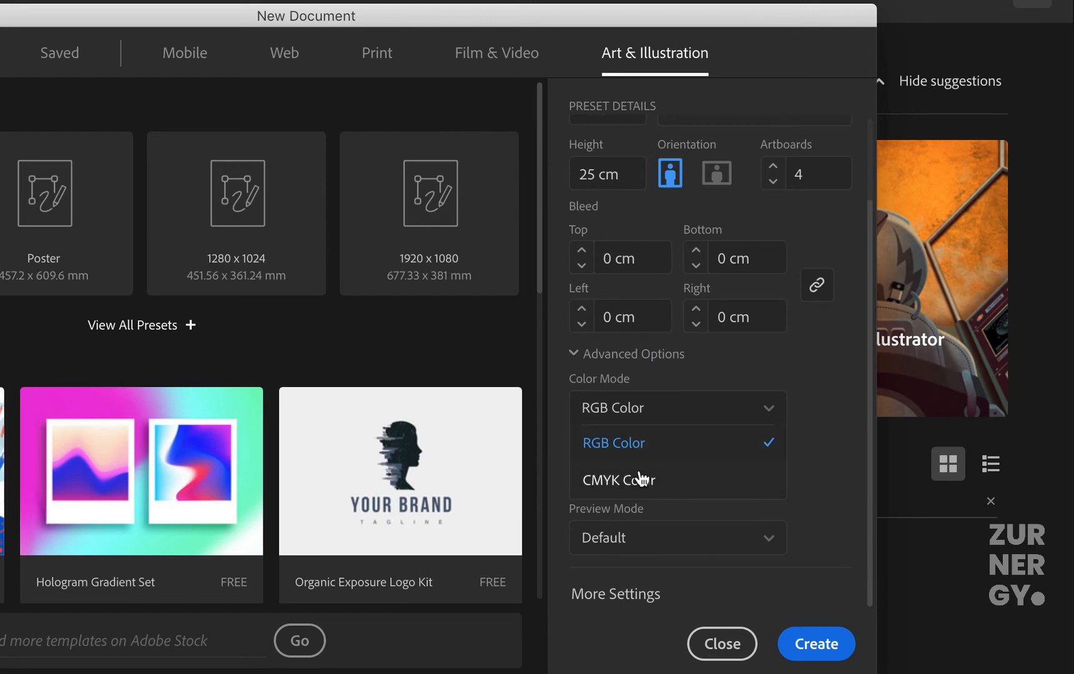
pyautogui.click(659, 444)
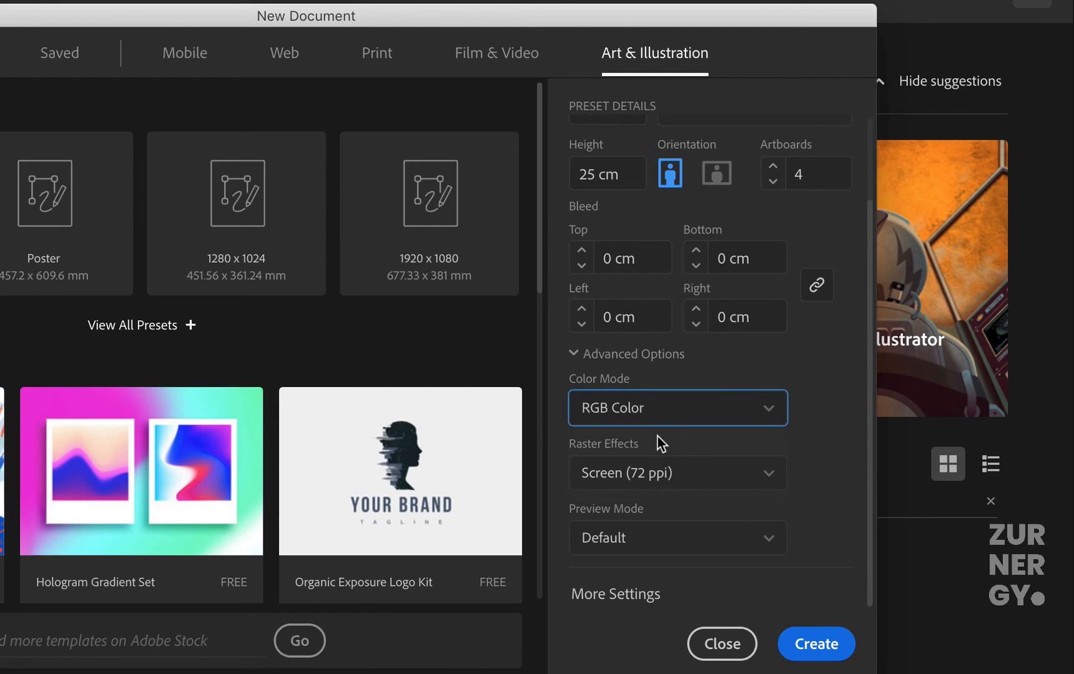
# Step: Set the raster effects to Medium (150 ppi), keep the Default preview mode, and create the document
pyautogui.click(656, 474)
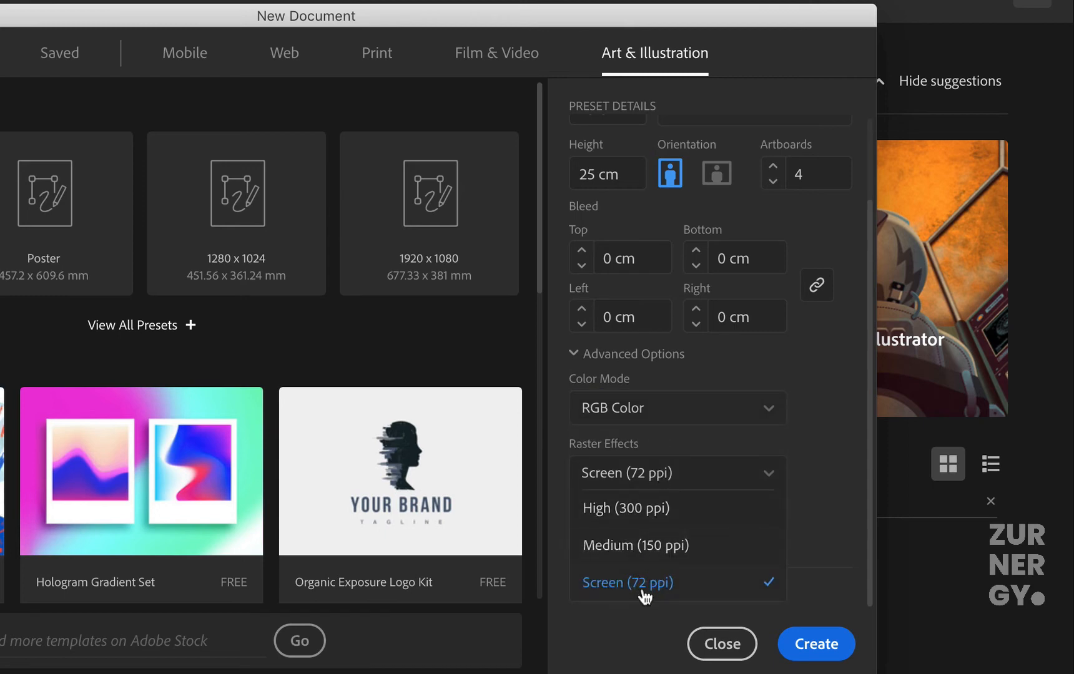
pyautogui.click(643, 560)
pyautogui.click(658, 536)
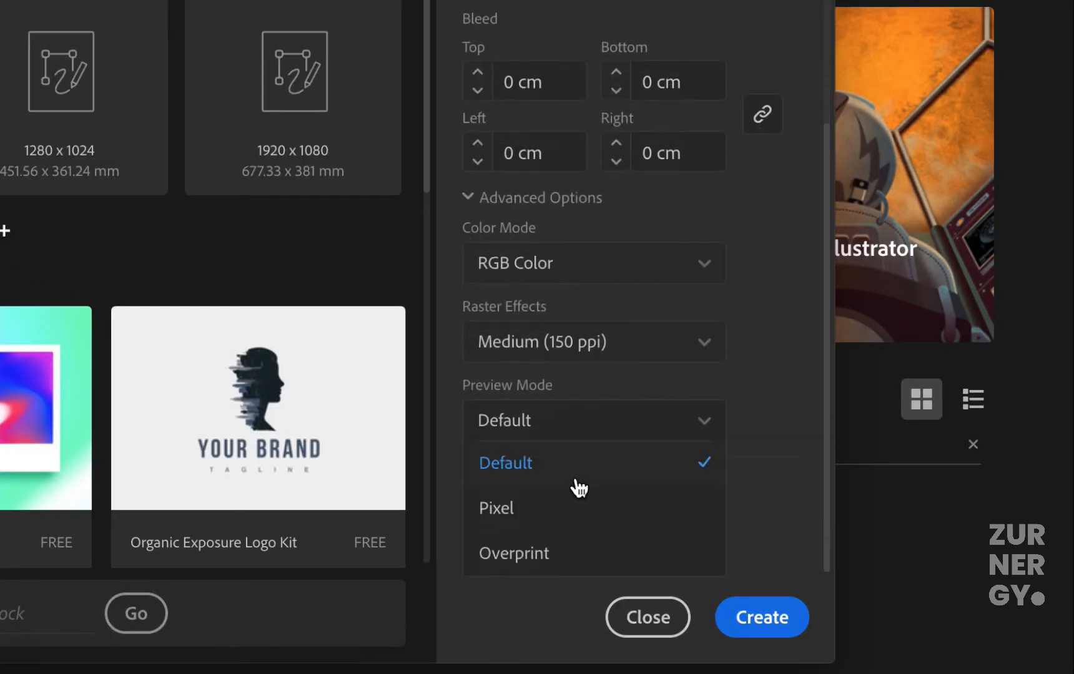
pyautogui.click(746, 509)
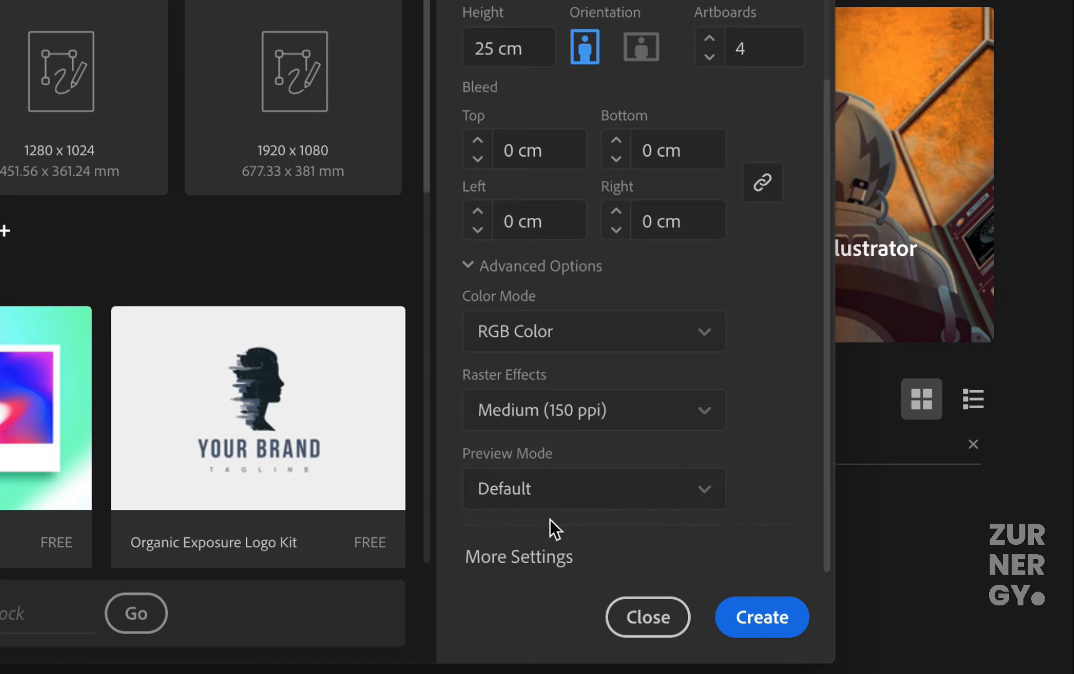
pyautogui.scroll(2, 575, 137)
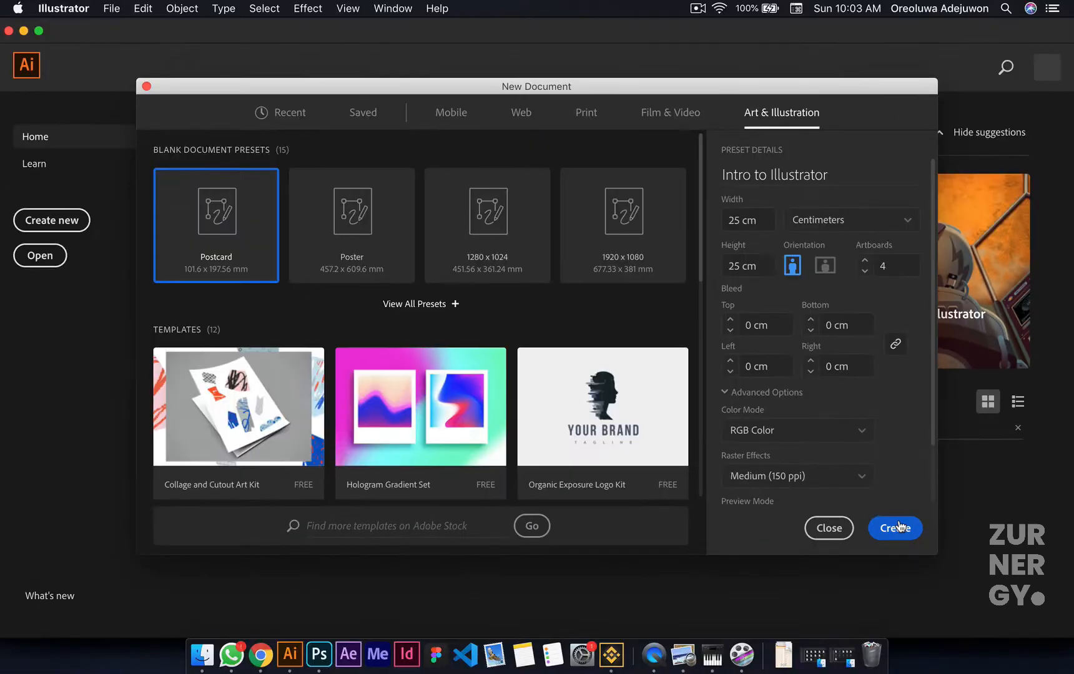
pyautogui.click(763, 616)
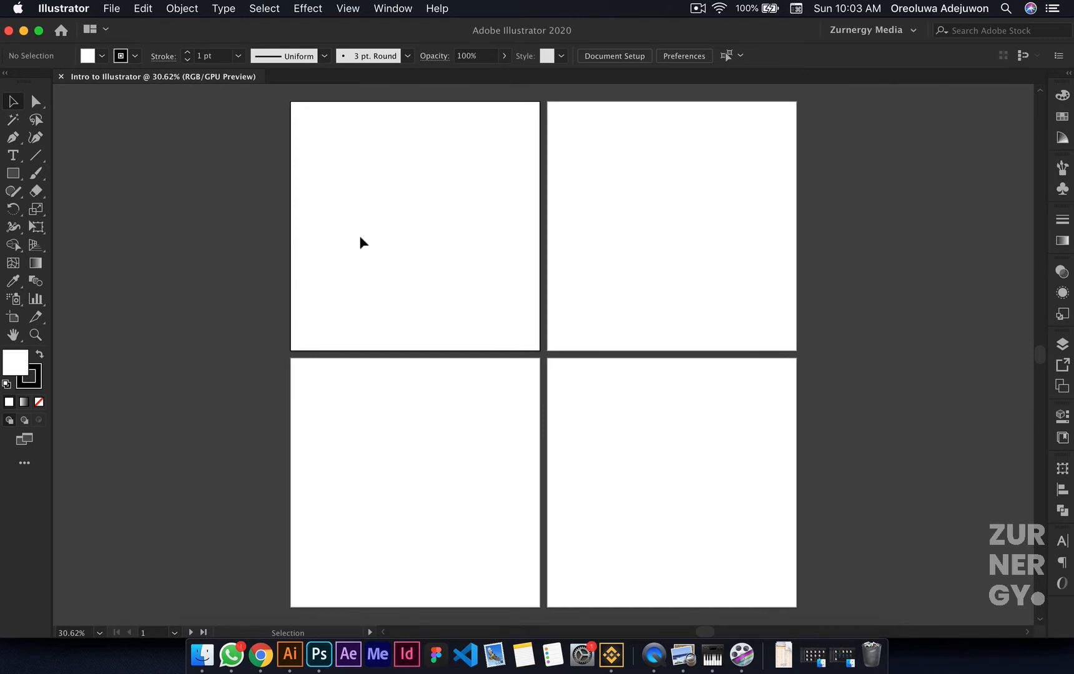
# Step: Activate the Artboard tool and select Artboards 2, 3 and 4 in turn to inspect them
pyautogui.hotkey('shift', 'o')
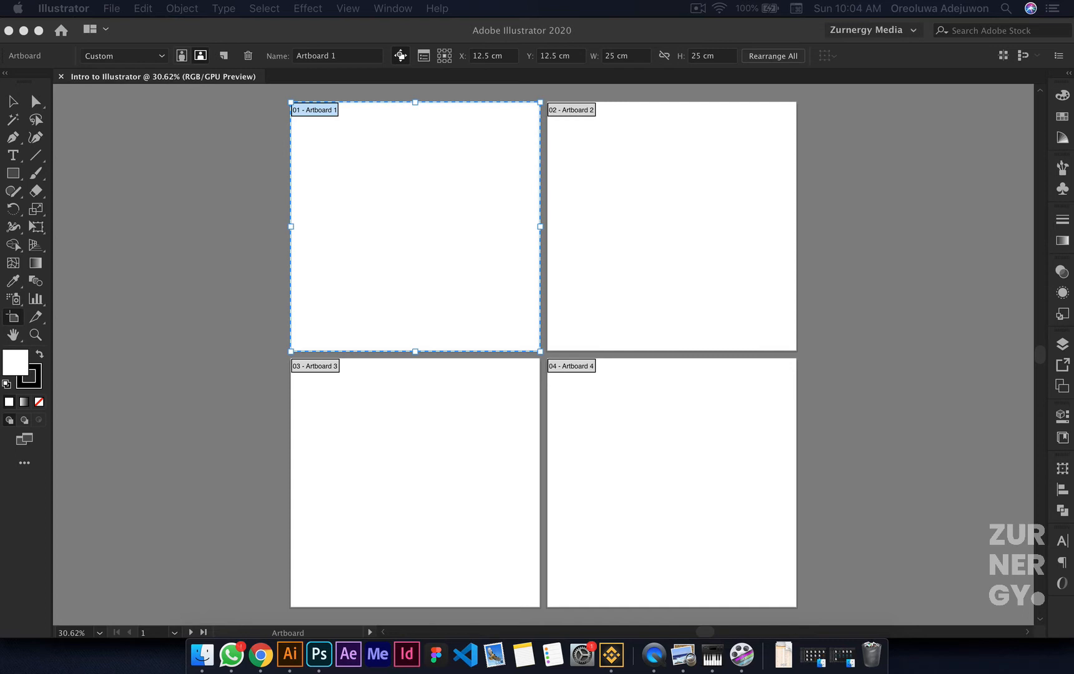
pyautogui.click(443, 37)
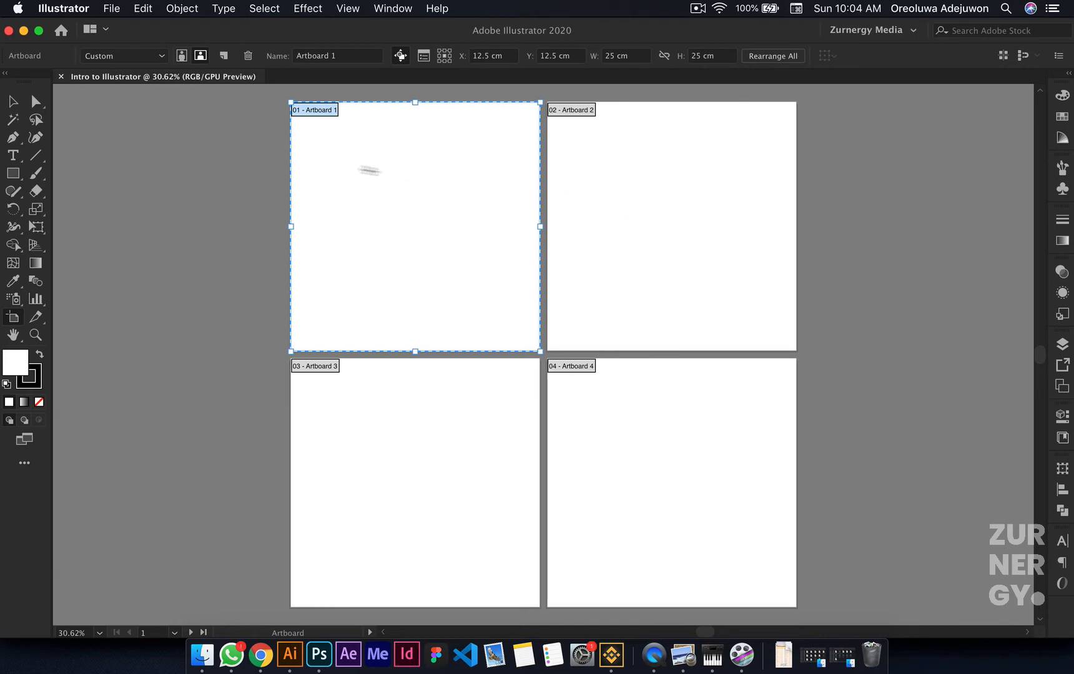
pyautogui.click(580, 108)
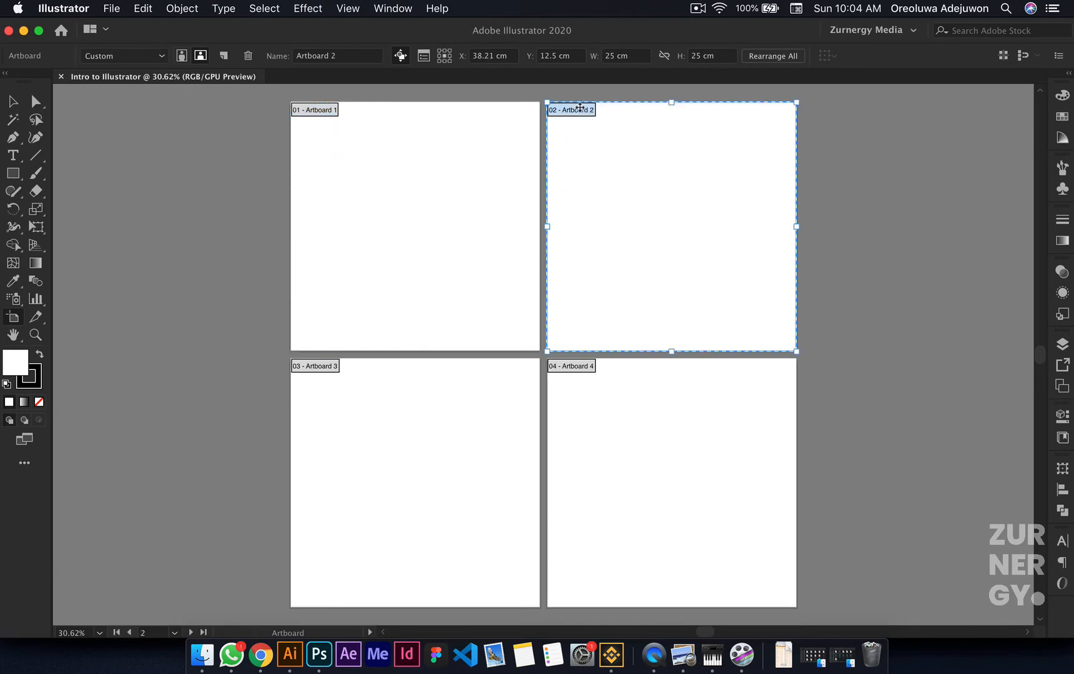
pyautogui.click(315, 369)
pyautogui.click(554, 373)
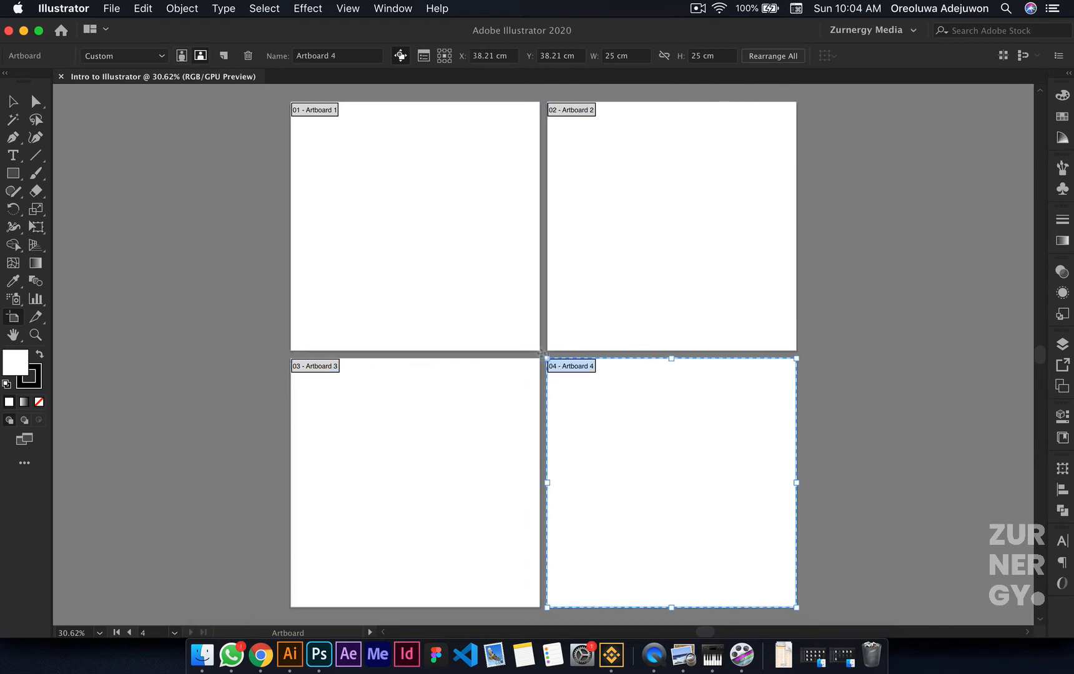
# Step: Rename Artboard 1 as "First page"
pyautogui.click(328, 109)
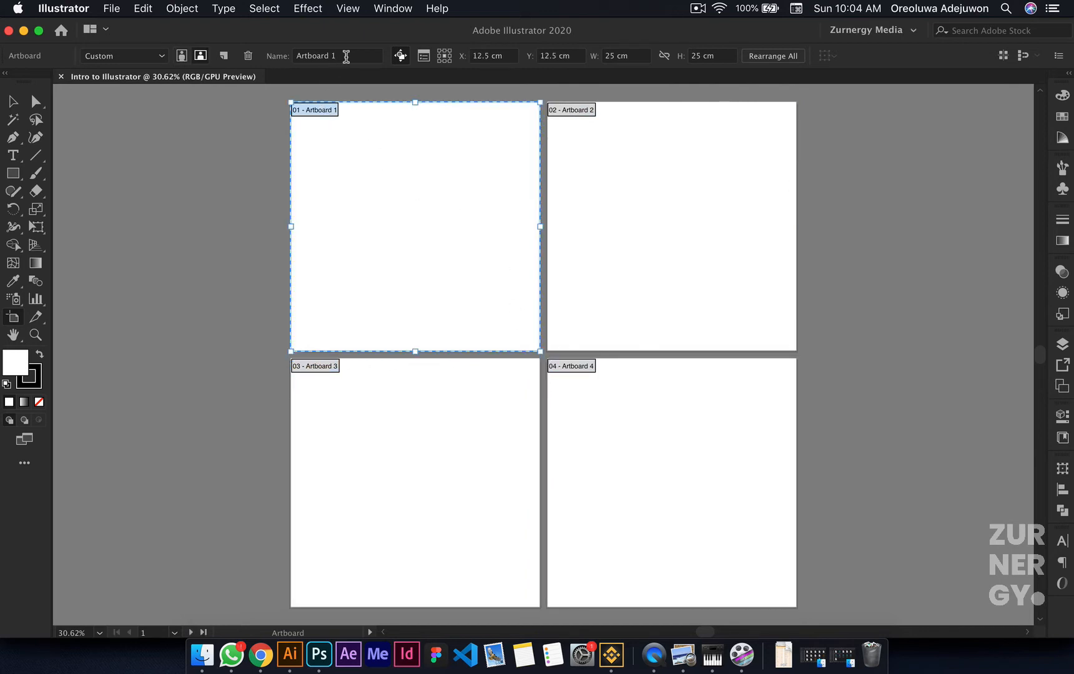
pyautogui.click(346, 57)
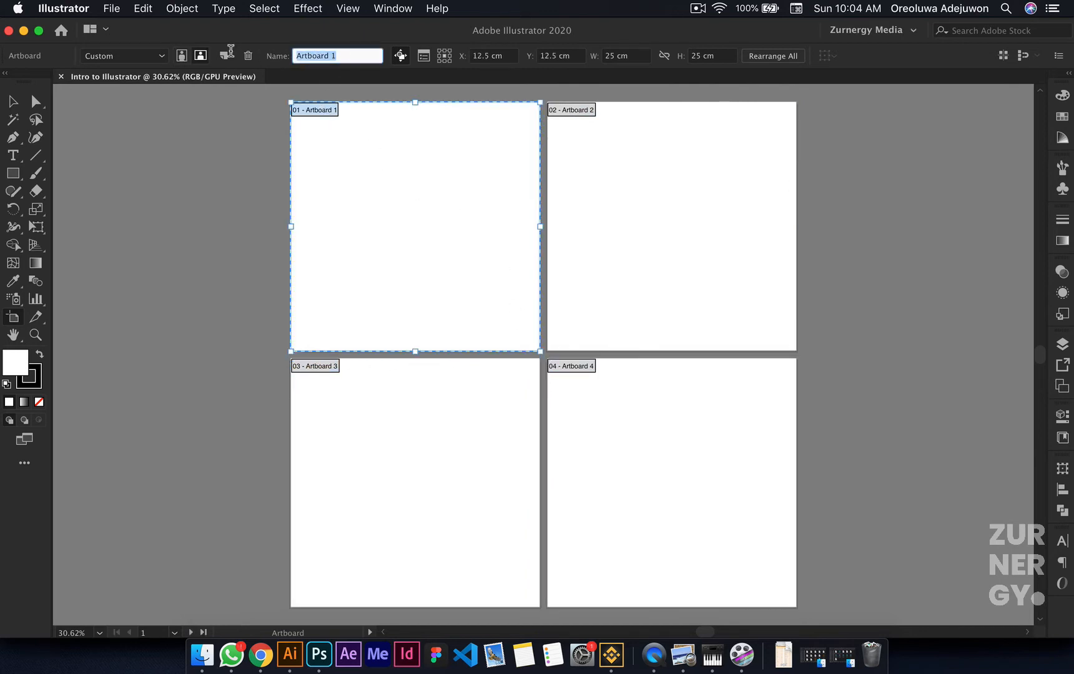
pyautogui.write('Into')
pyautogui.press('Return')
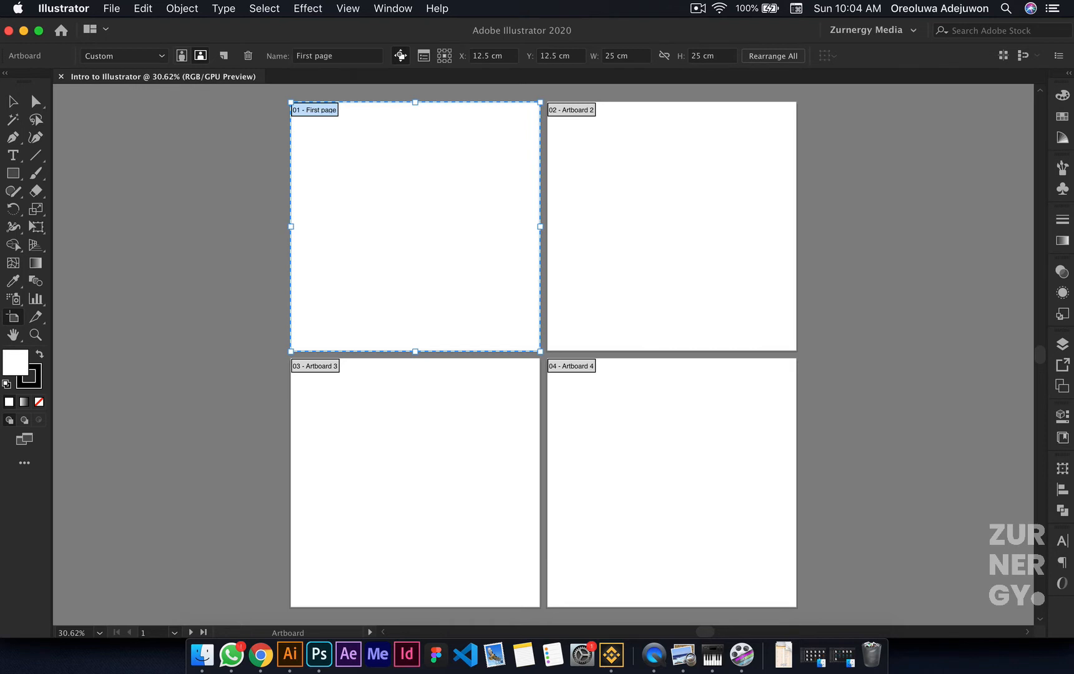
# Step: Examine the name labels of the first two artboards up close and the overall layout of all four
pyautogui.scroll(5, 329, 115)
pyautogui.scroll(2, 329, 115)
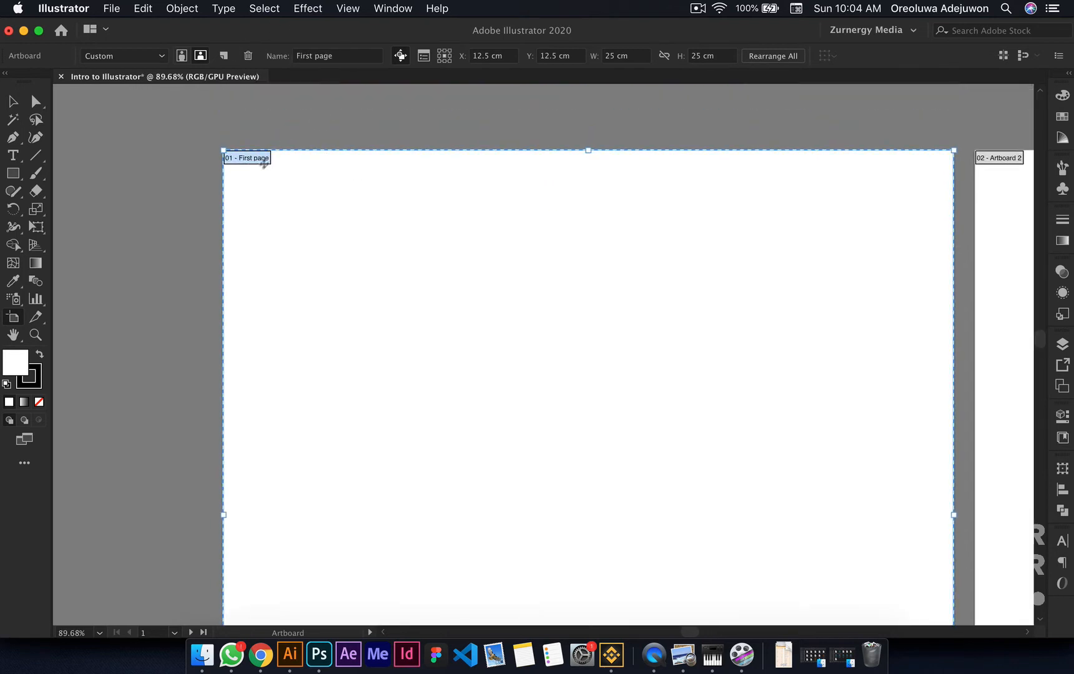
pyautogui.hscroll(10, 250, 163)
pyautogui.scroll(-2, 250, 164)
pyautogui.click(700, 113)
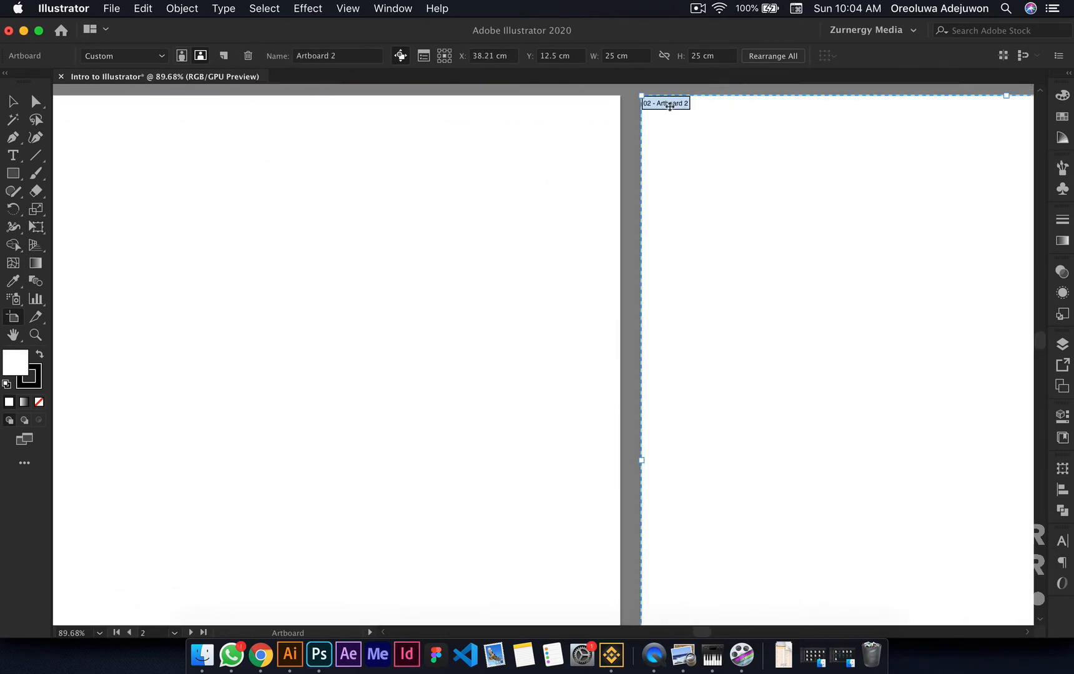
pyautogui.scroll(-3, 290, 107)
pyautogui.hscroll(-5, 282, 120)
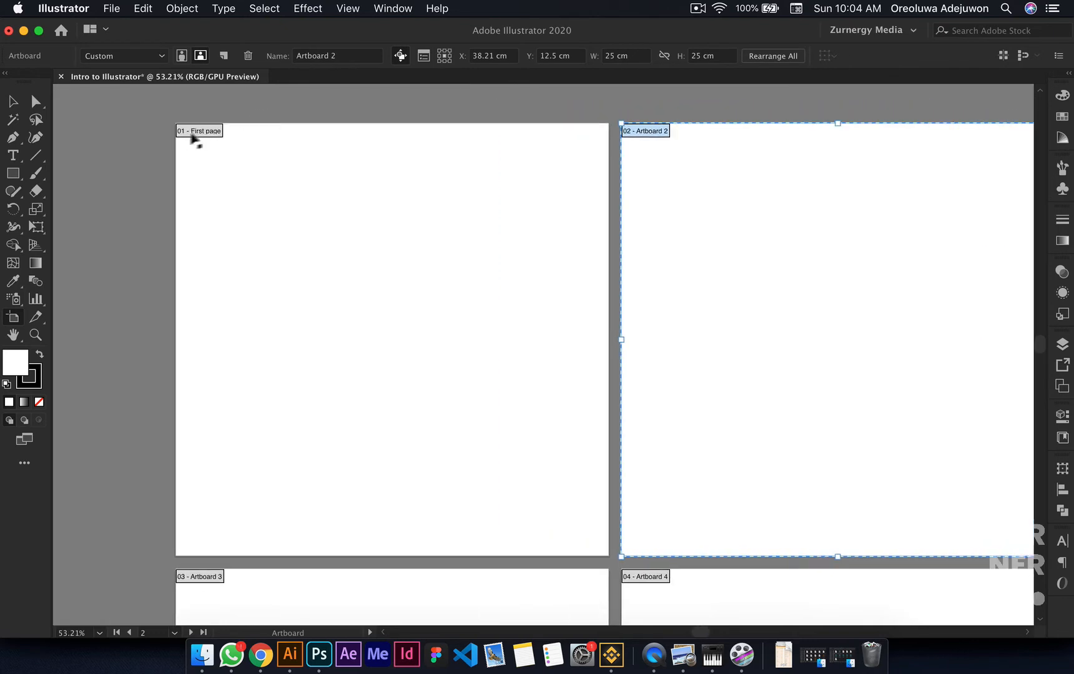
pyautogui.scroll(-4, 190, 135)
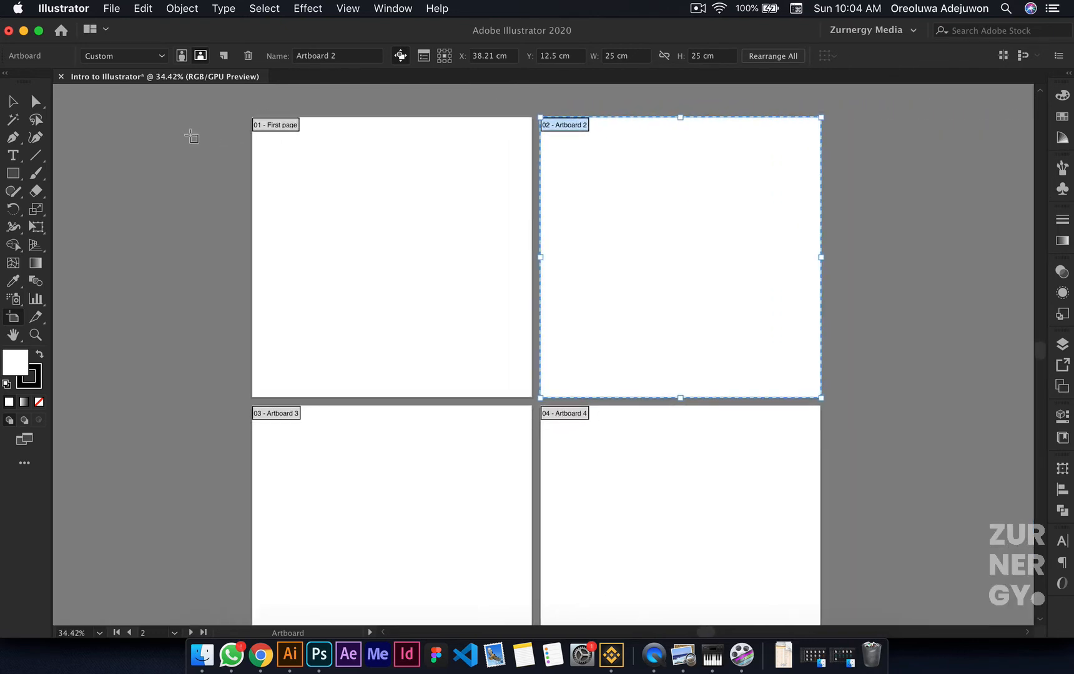
pyautogui.scroll(-2, 191, 137)
pyautogui.scroll(-1, 355, 228)
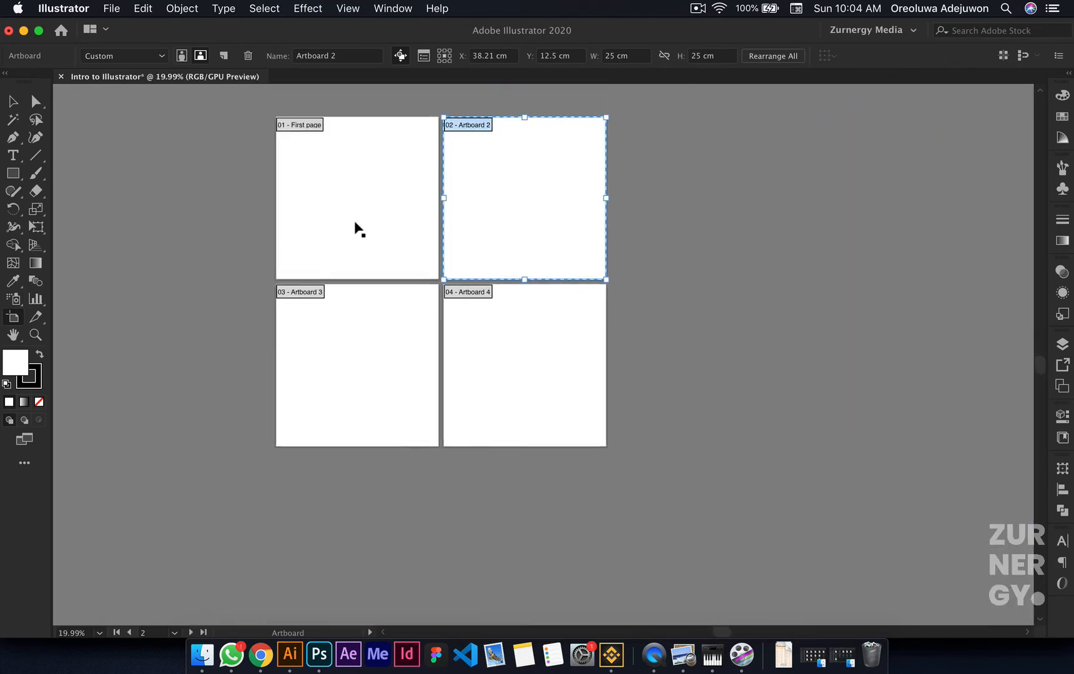
pyautogui.scroll(3, 356, 226)
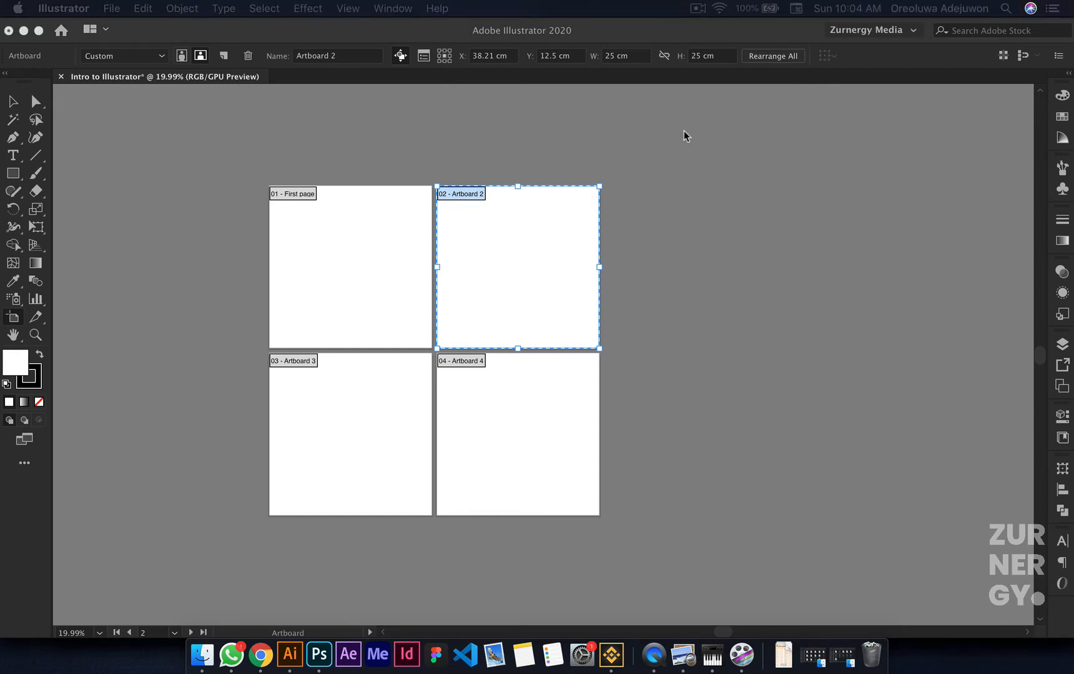
# Step: Select the First page artboard and review the expanded panels, including Libraries and Appearance, collapsing them when finished
pyautogui.click(311, 235)
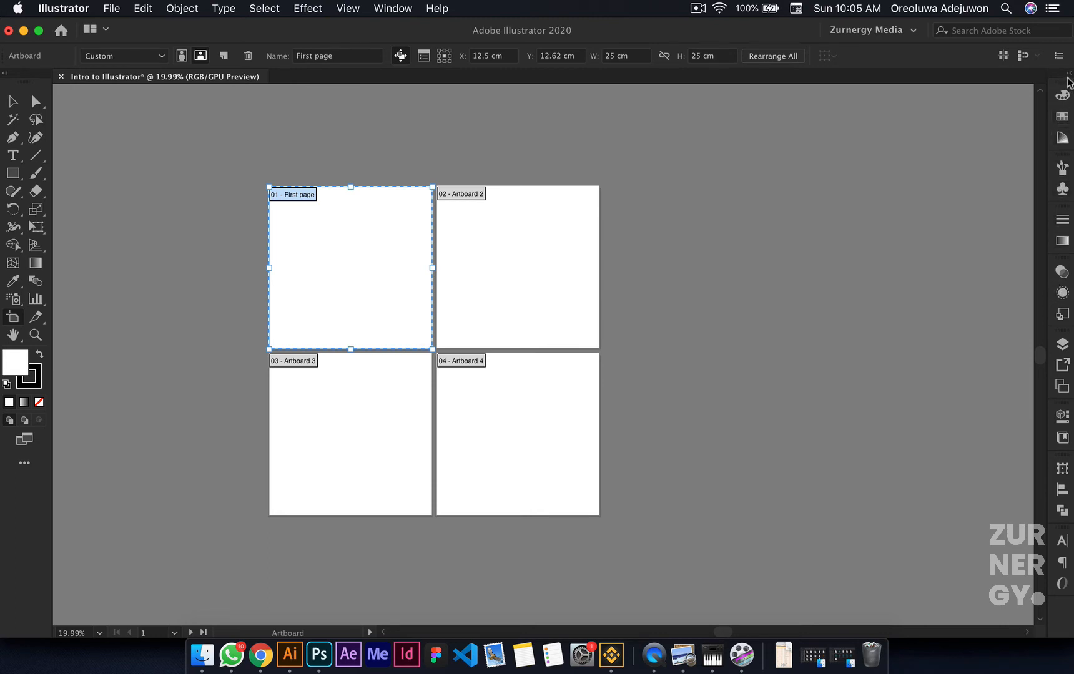
pyautogui.click(1069, 76)
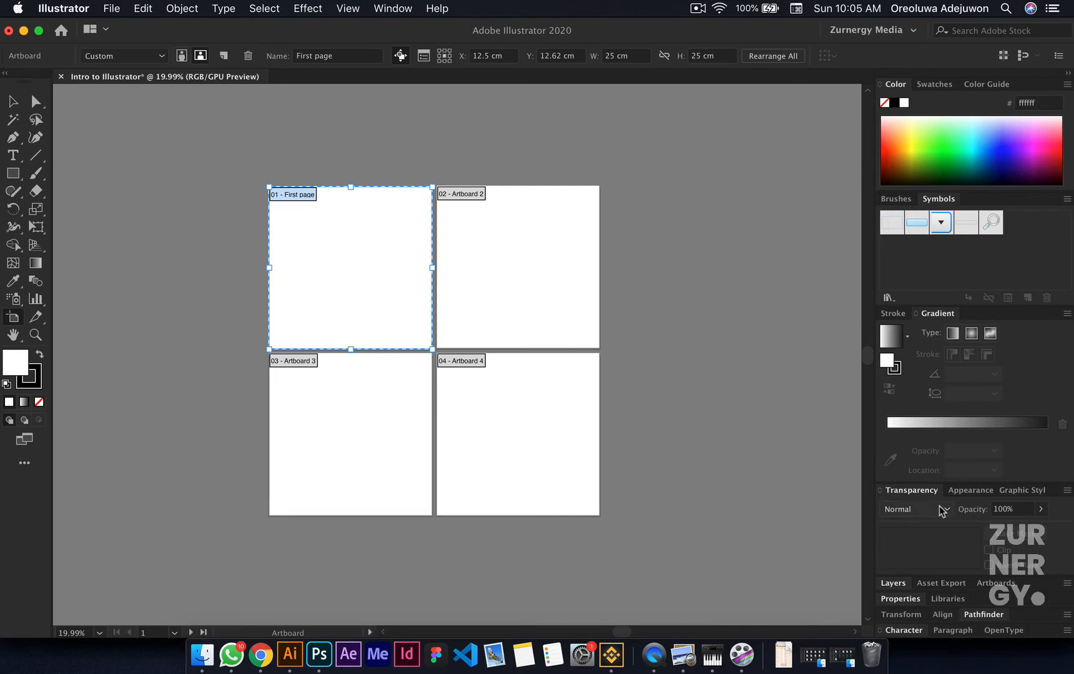
pyautogui.scroll(-15, 940, 509)
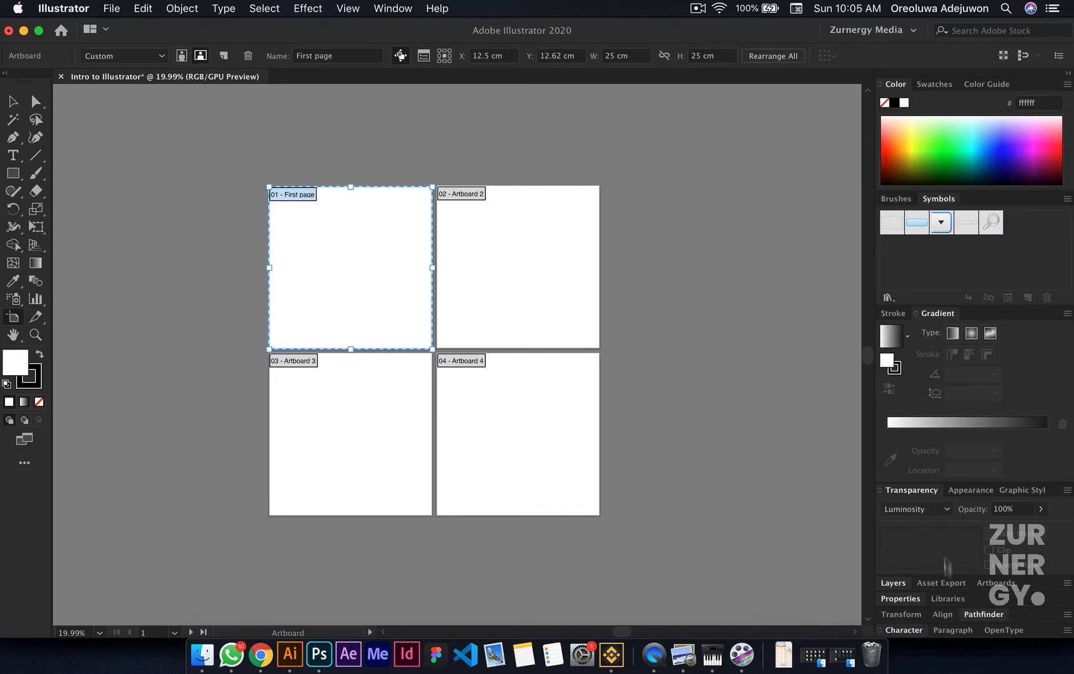
pyautogui.click(947, 599)
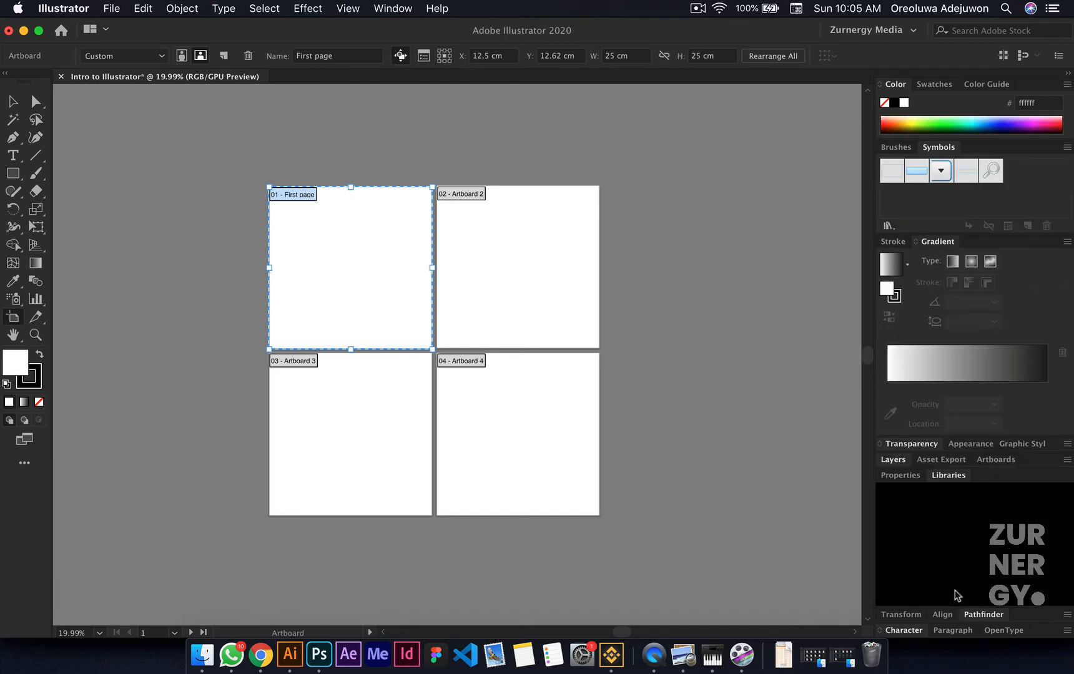
pyautogui.click(974, 444)
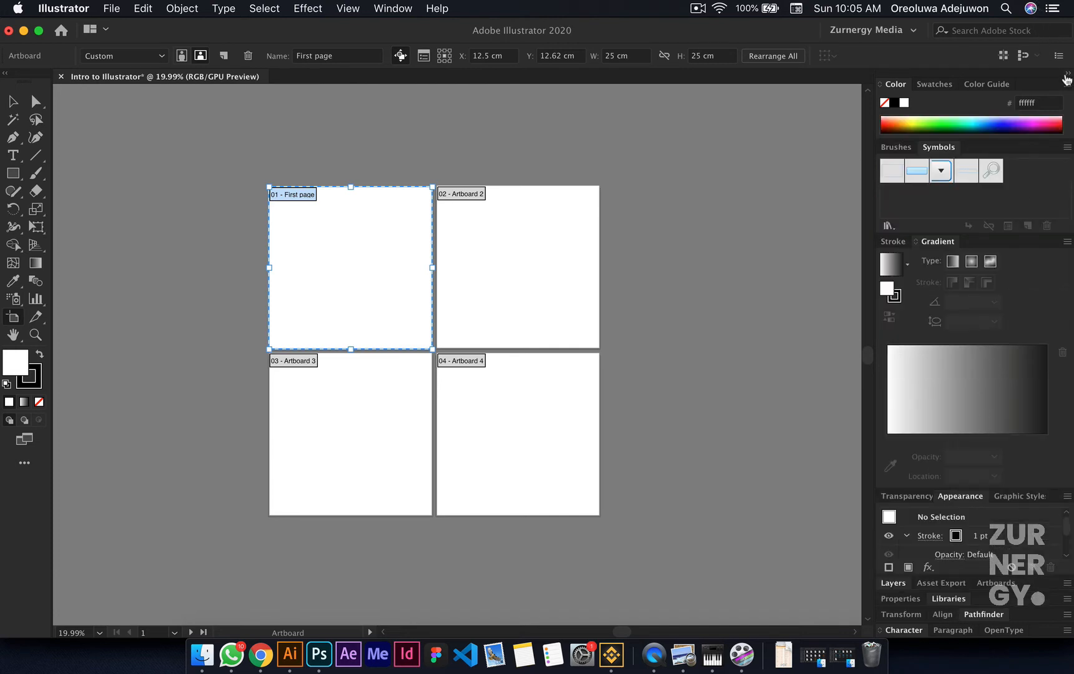
pyautogui.click(1066, 73)
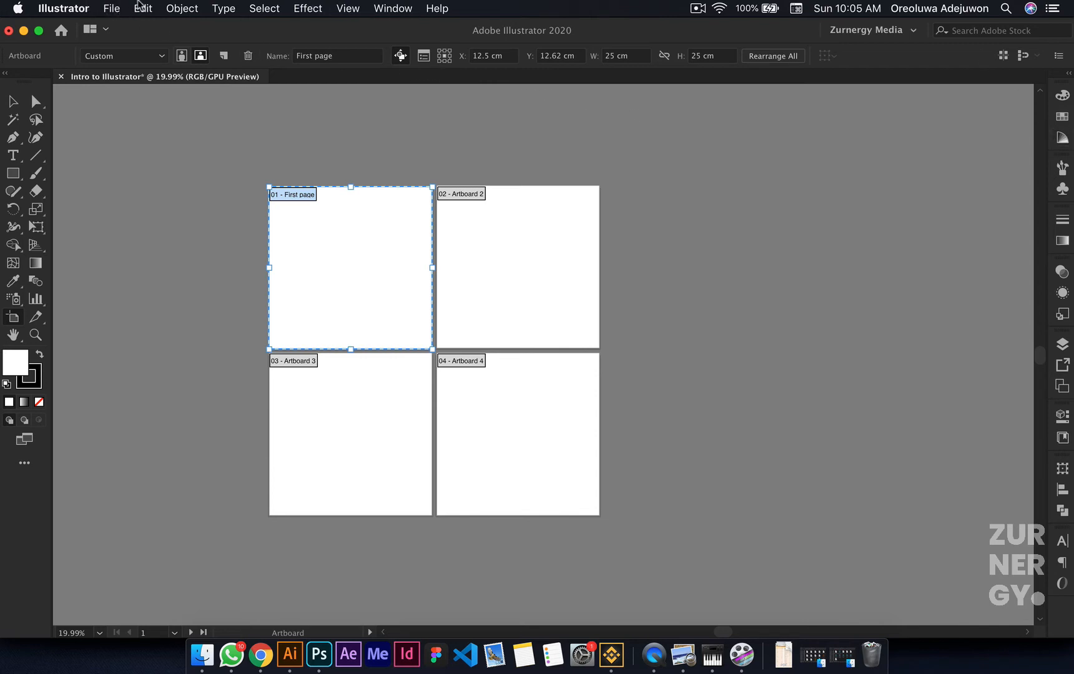
# Step: Review the application, Preferences, File and Edit commands without running any of them
pyautogui.click(80, 14)
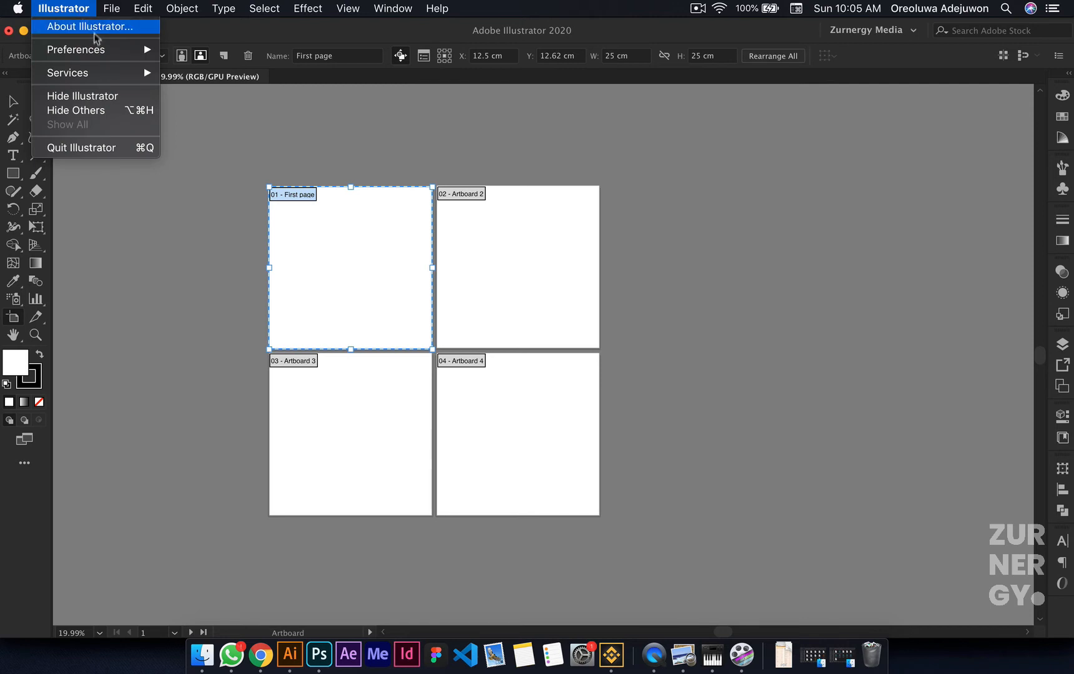
pyautogui.moveTo(108, 58)
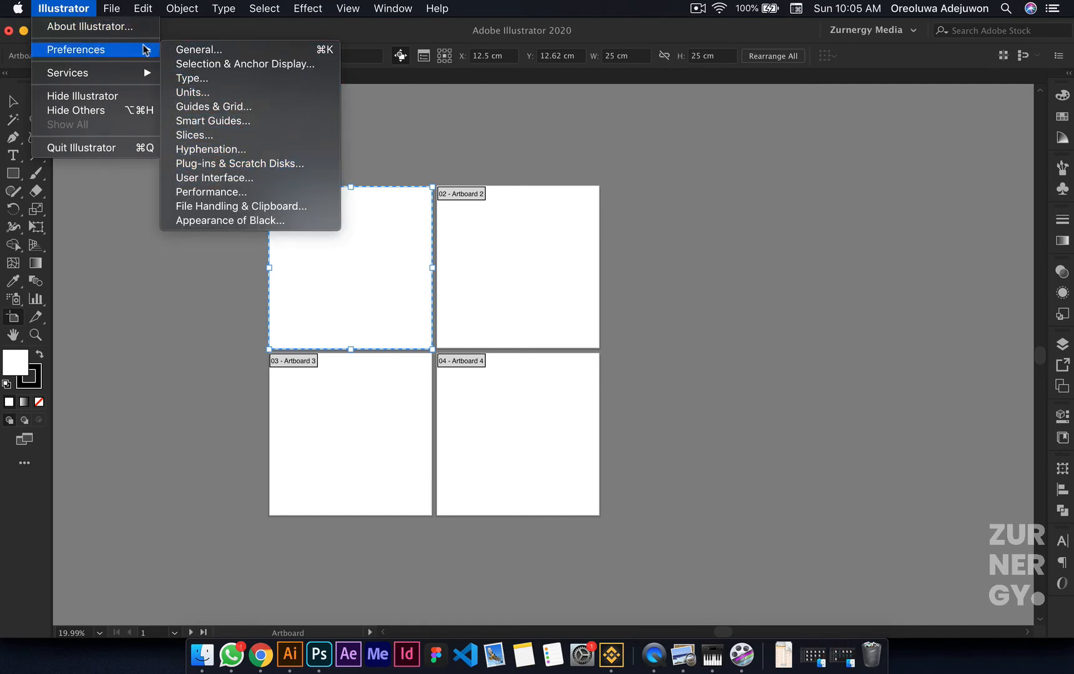
pyautogui.click(87, 9)
pyautogui.click(104, 8)
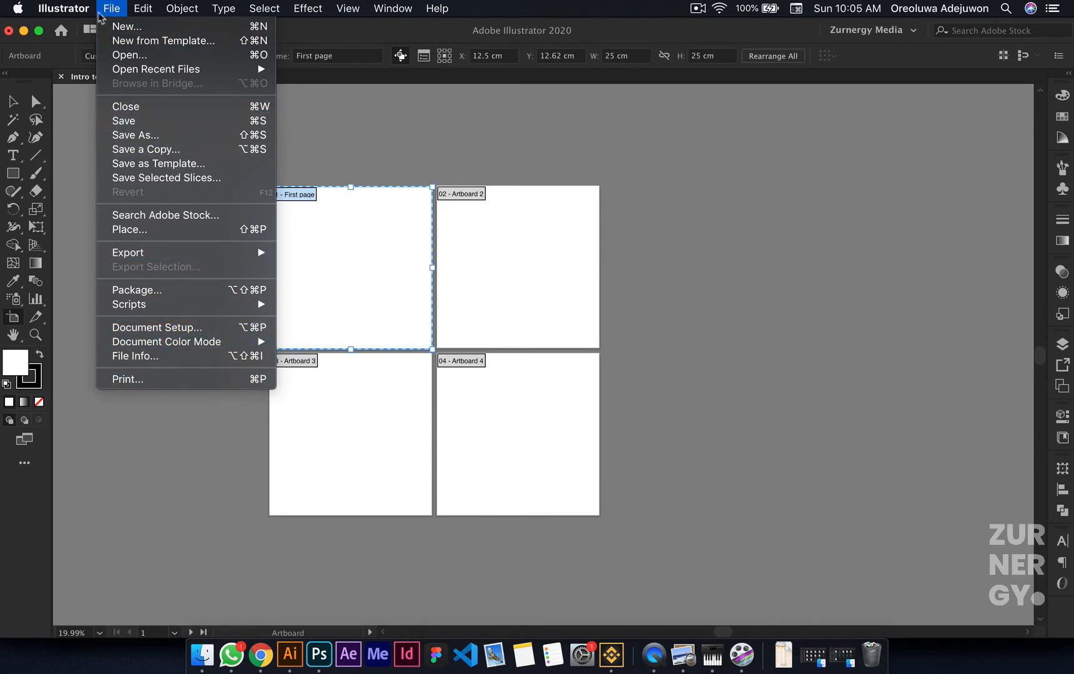
pyautogui.moveTo(95, 12)
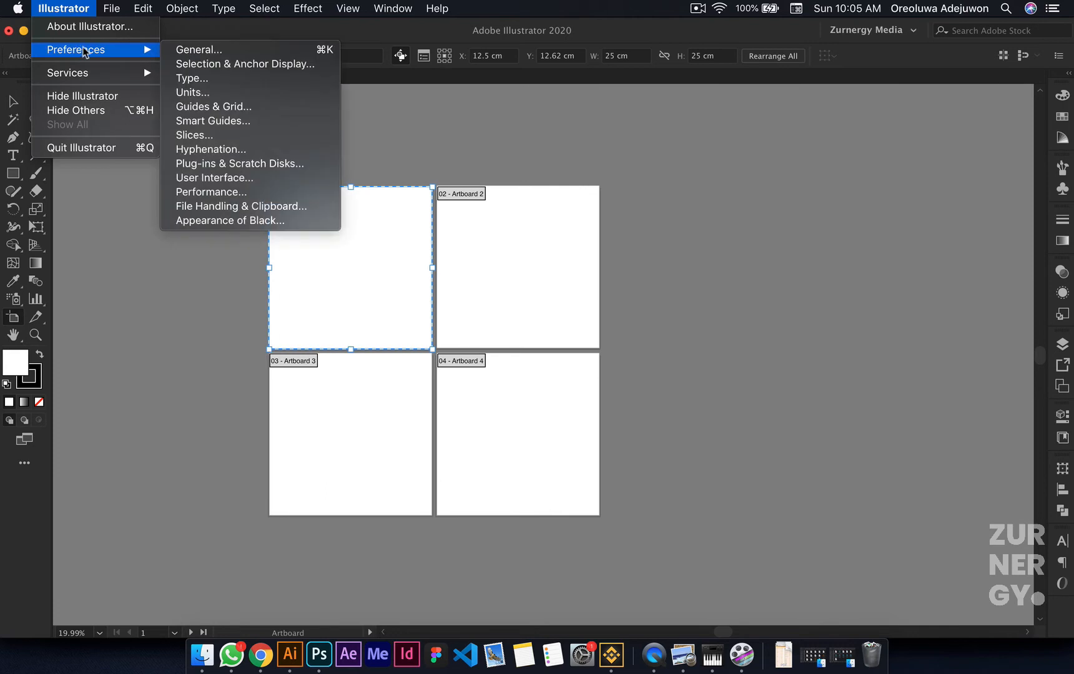
pyautogui.moveTo(112, 10)
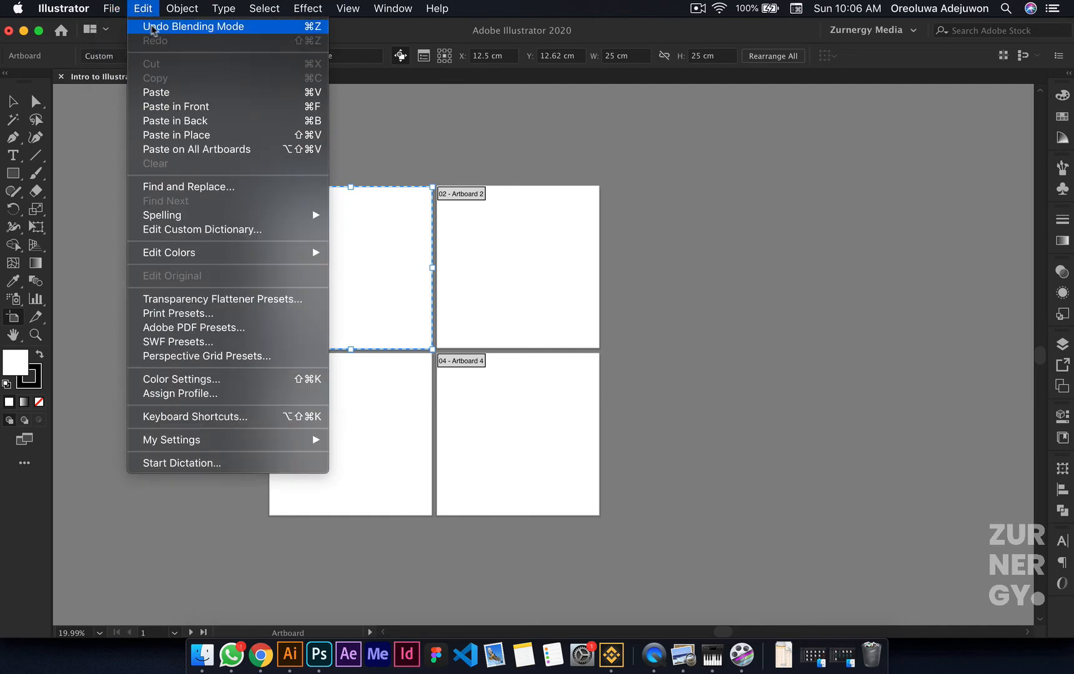
pyautogui.click(88, 225)
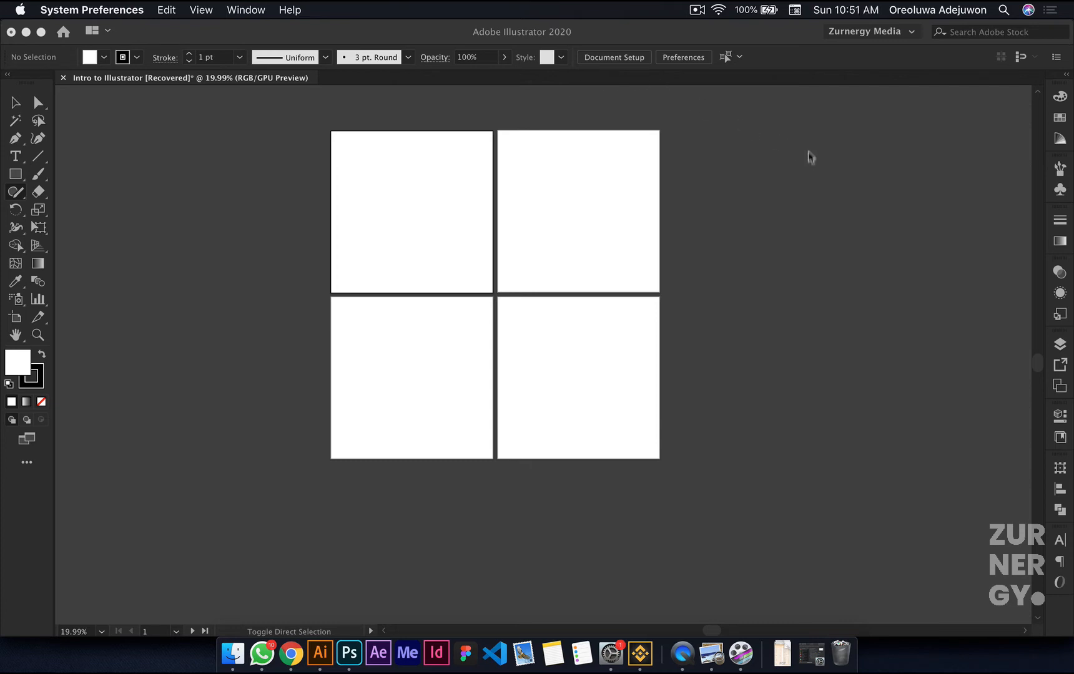
# Step: Switch the workspace from Zurnergy Media to Essentials
pyautogui.click(869, 32)
pyautogui.click(869, 31)
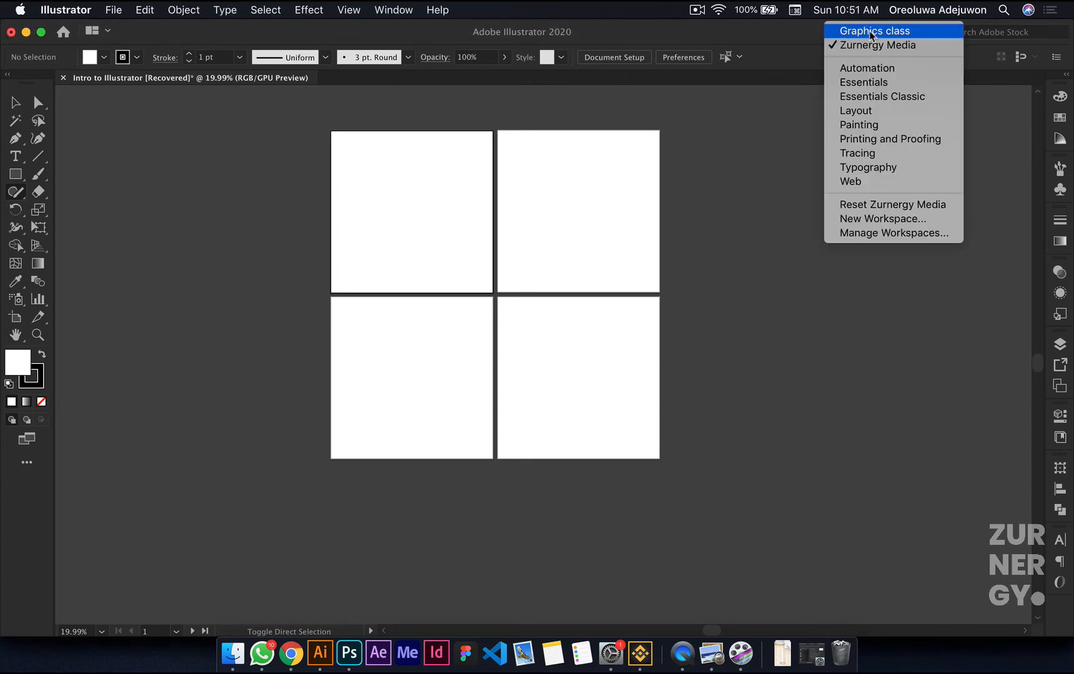
pyautogui.click(864, 82)
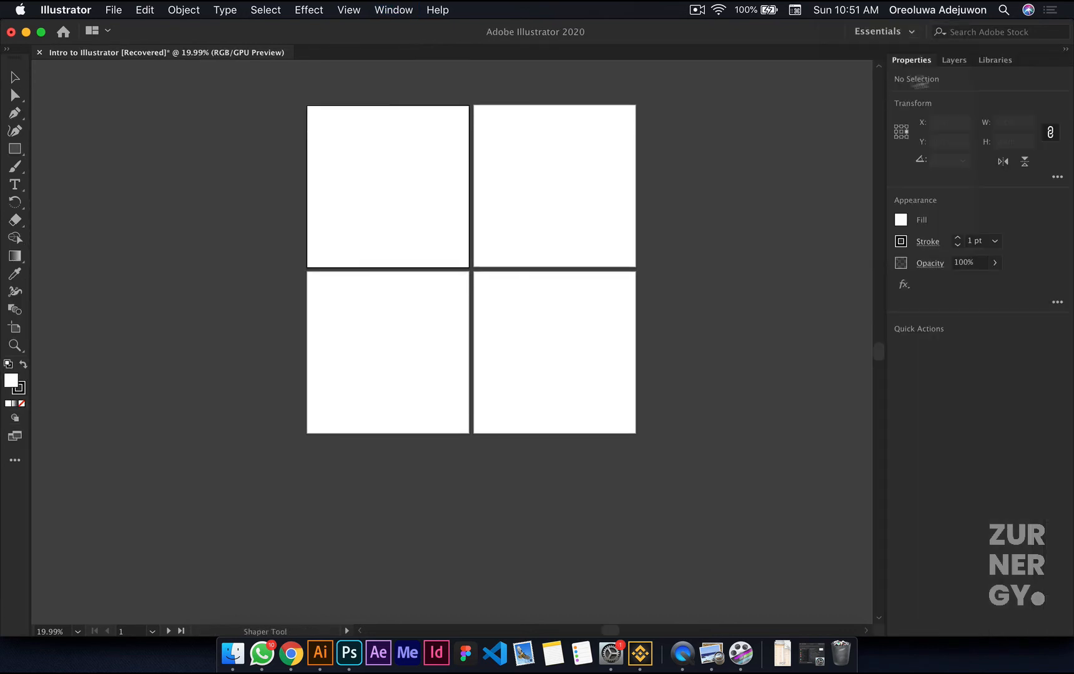
# Step: Try to delete the saved Graphics class workspace through the workspace manager
pyautogui.click(884, 31)
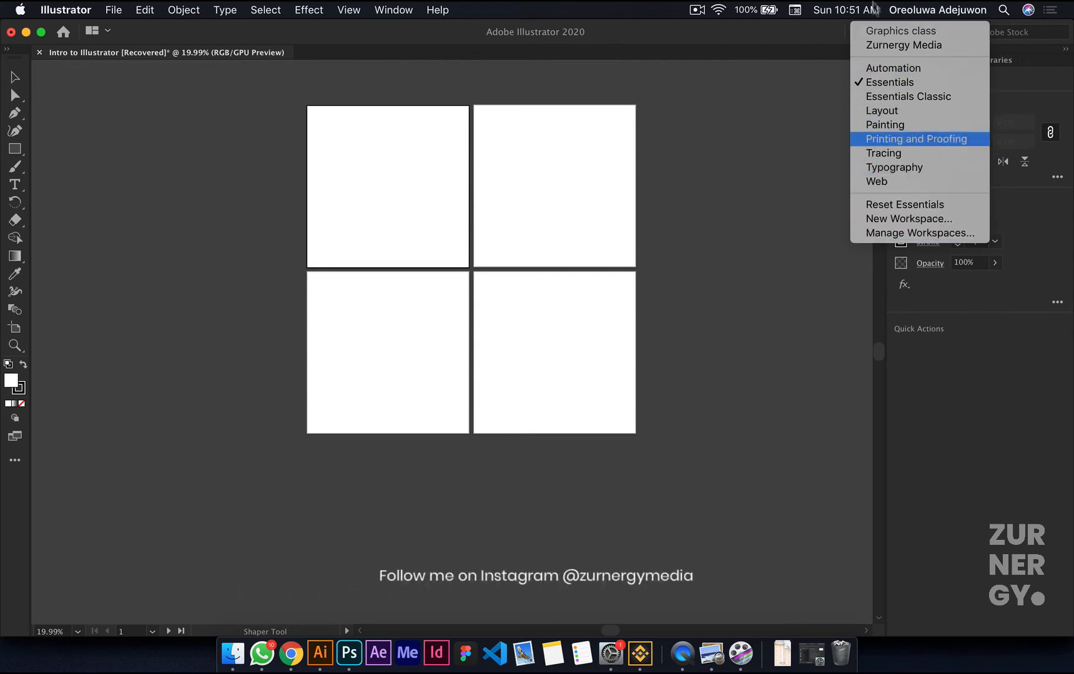
pyautogui.click(923, 237)
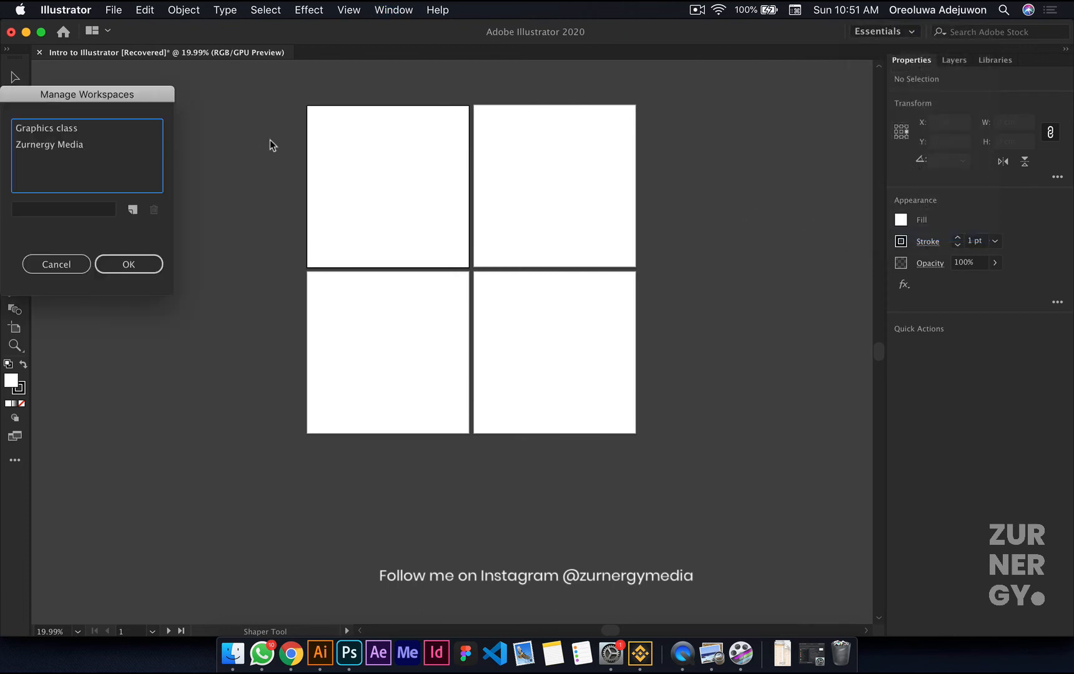
pyautogui.click(32, 129)
pyautogui.click(153, 210)
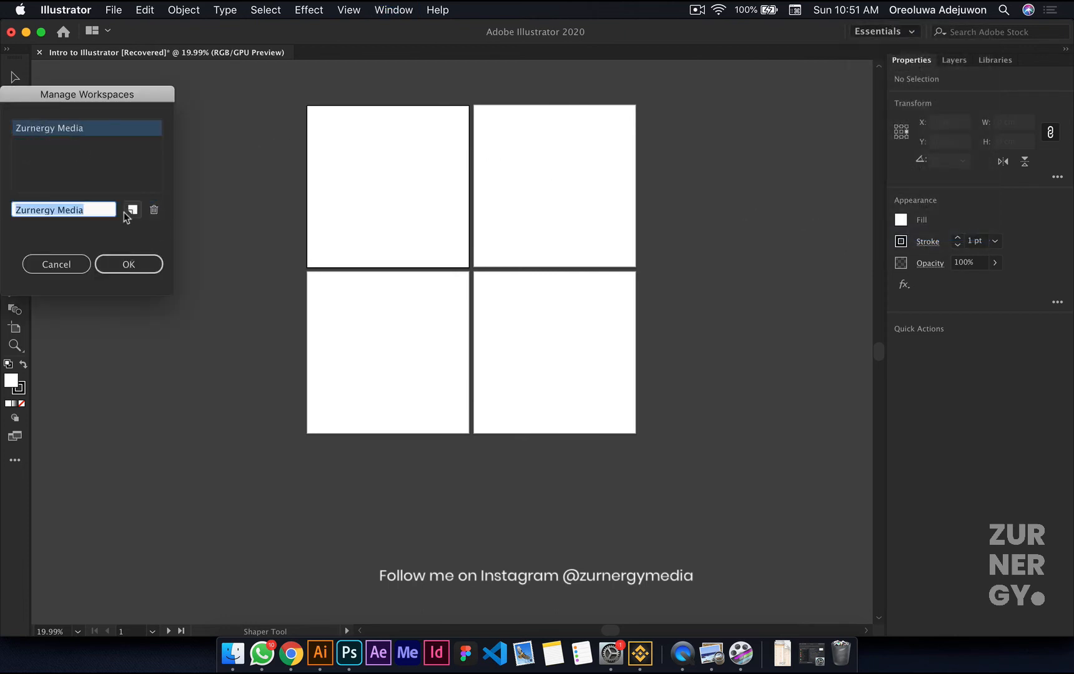
pyautogui.click(126, 264)
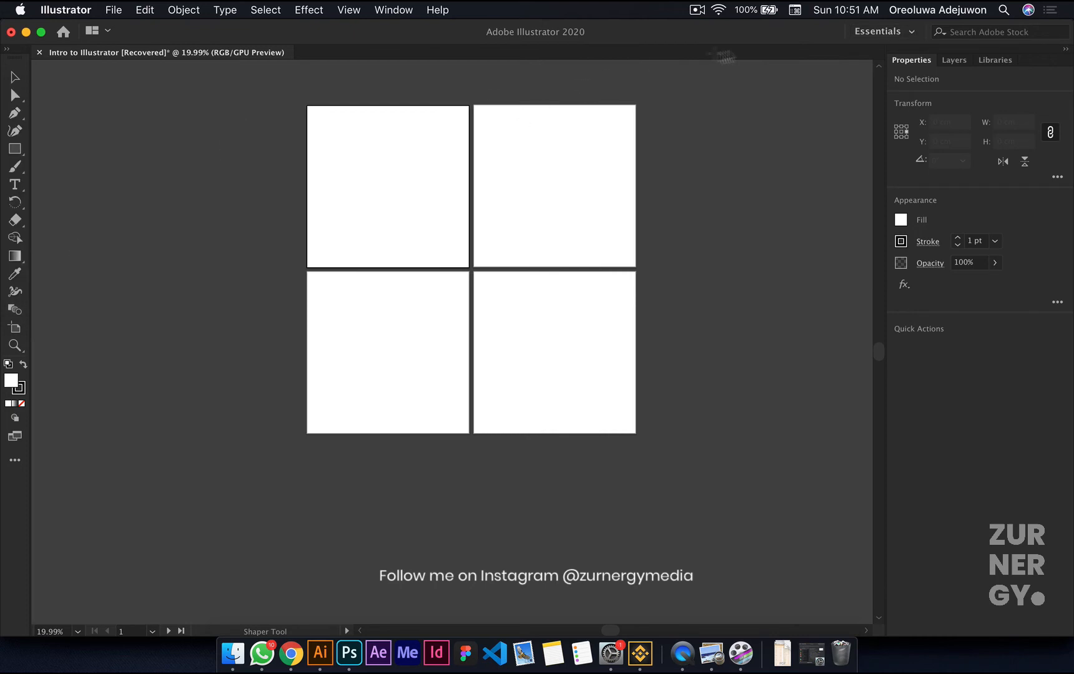
# Step: Remove the custom workspace Graphics class from the saved workspaces and confirm the removal
pyautogui.click(869, 34)
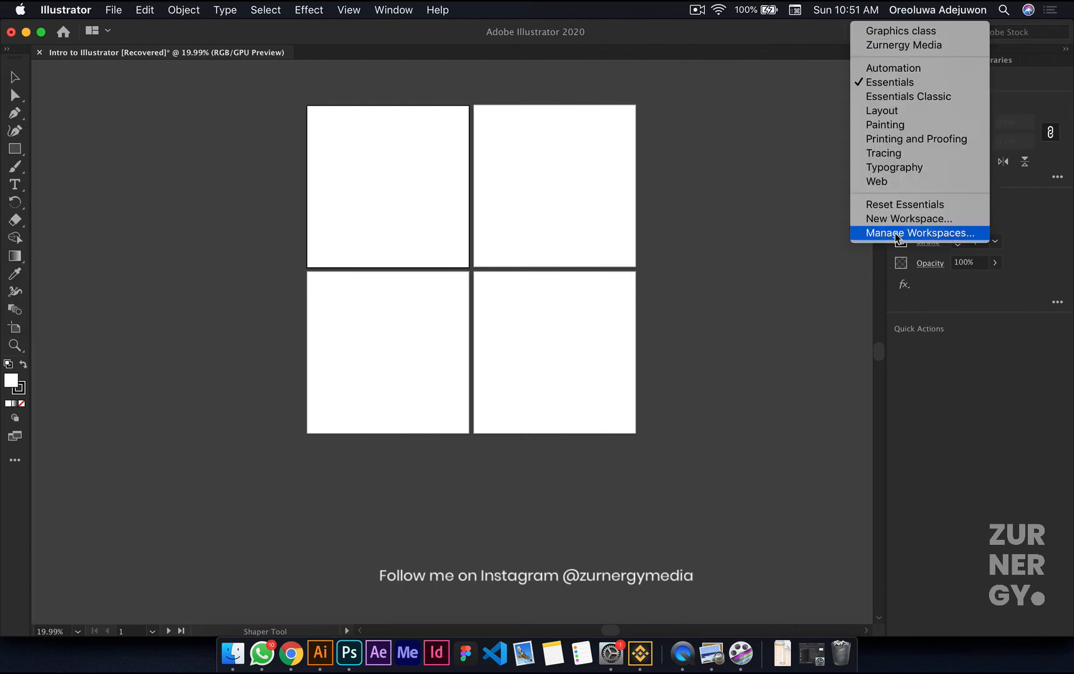
pyautogui.click(920, 233)
pyautogui.click(43, 128)
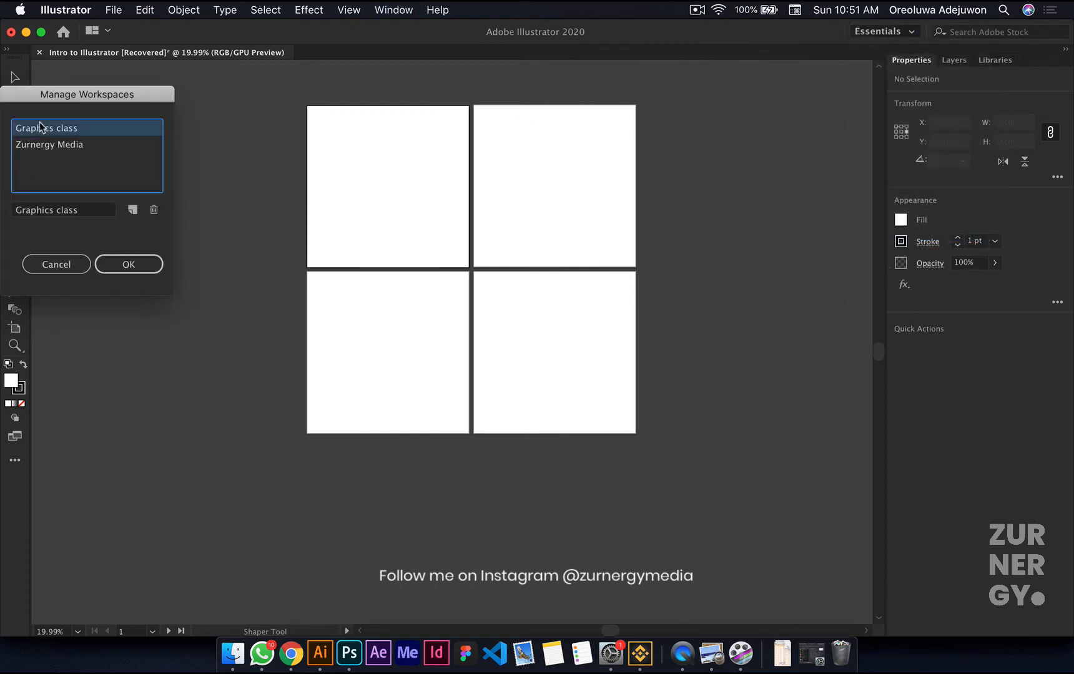
pyautogui.click(154, 210)
pyautogui.click(129, 264)
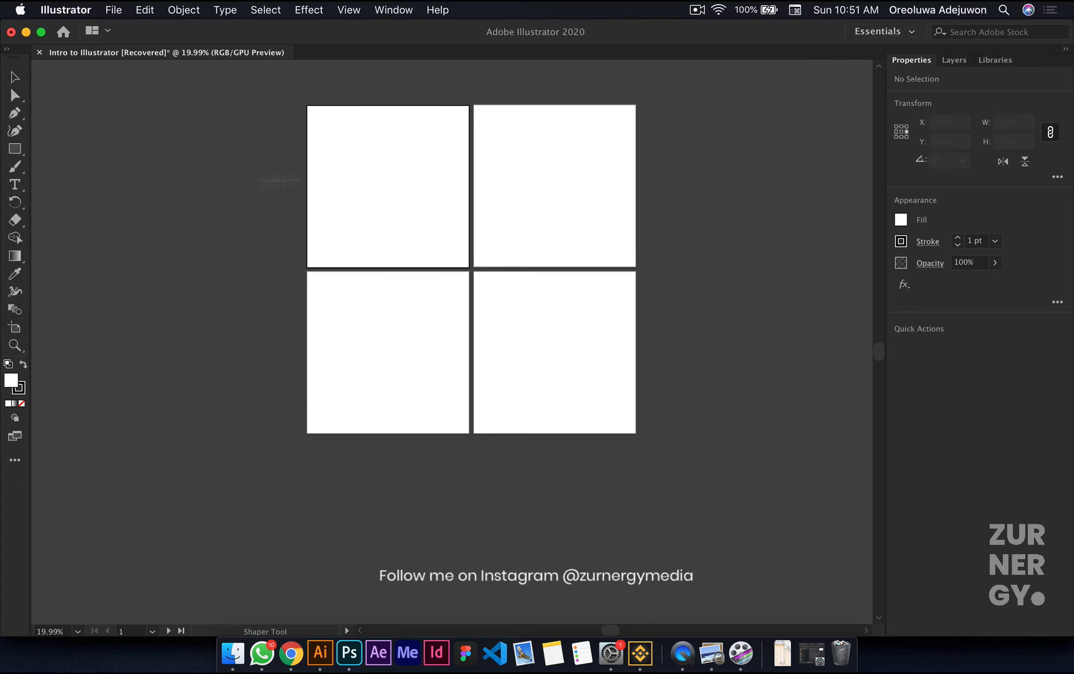
# Step: Switch the workspace to Essentials Classic, comparing its layout with the Zurnergy Media workspace
pyautogui.click(882, 31)
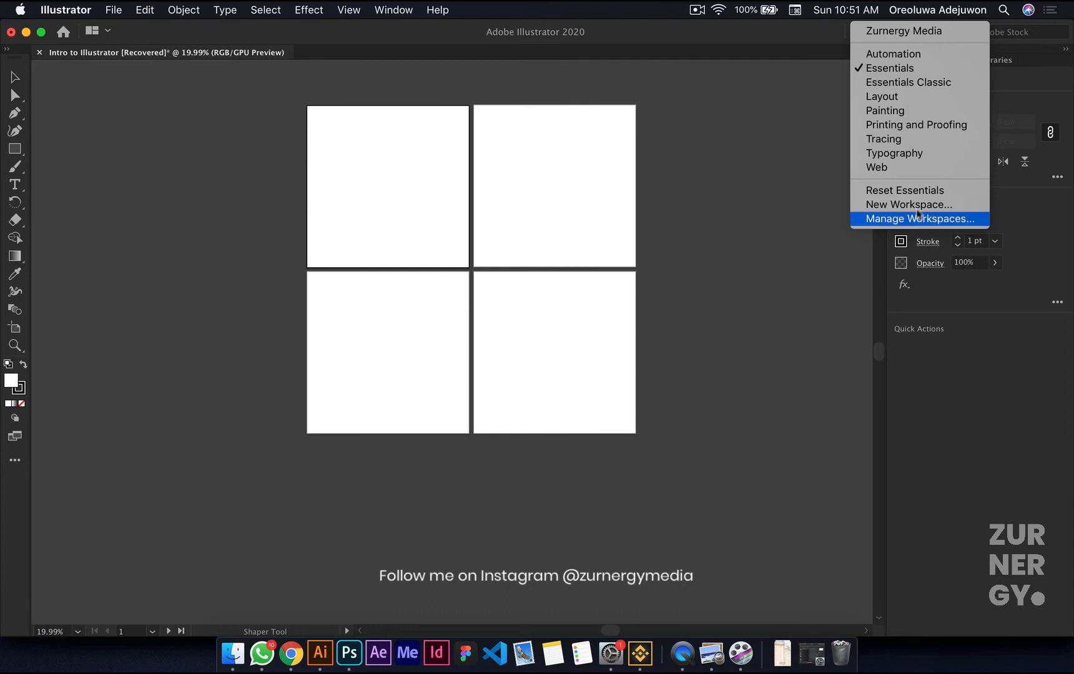
pyautogui.click(929, 91)
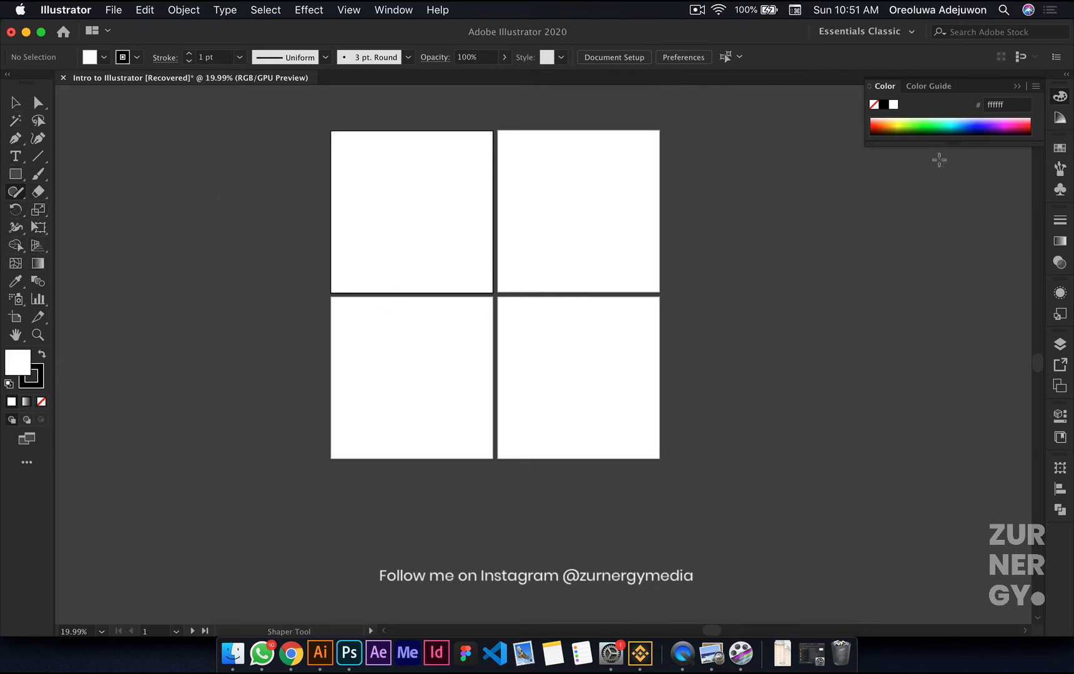
pyautogui.click(913, 34)
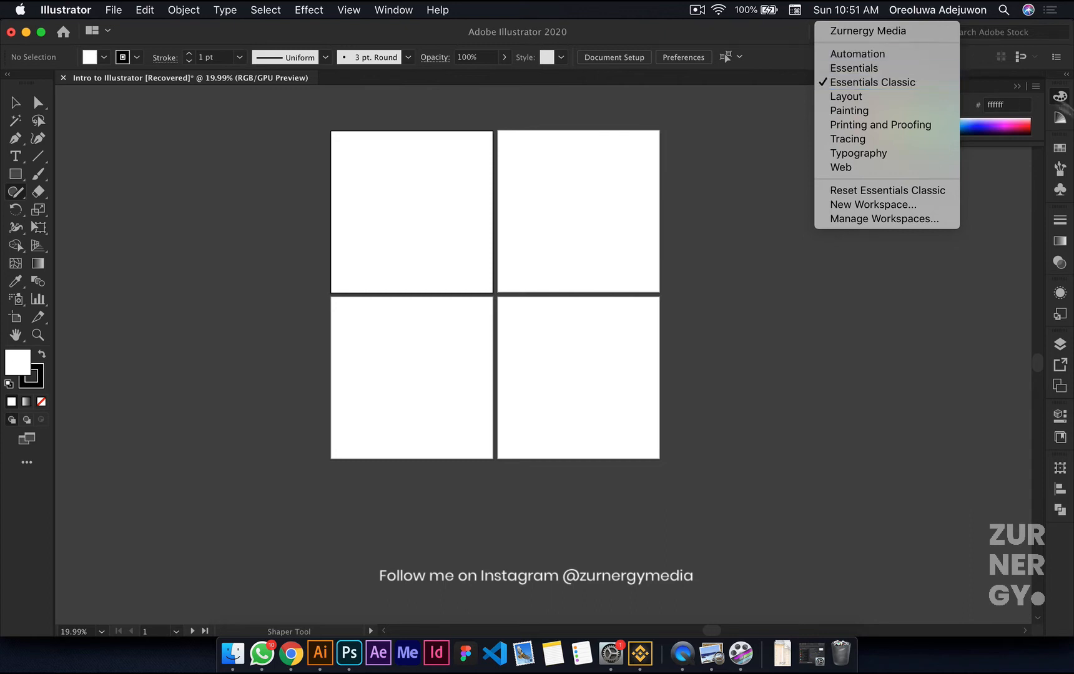
pyautogui.click(884, 35)
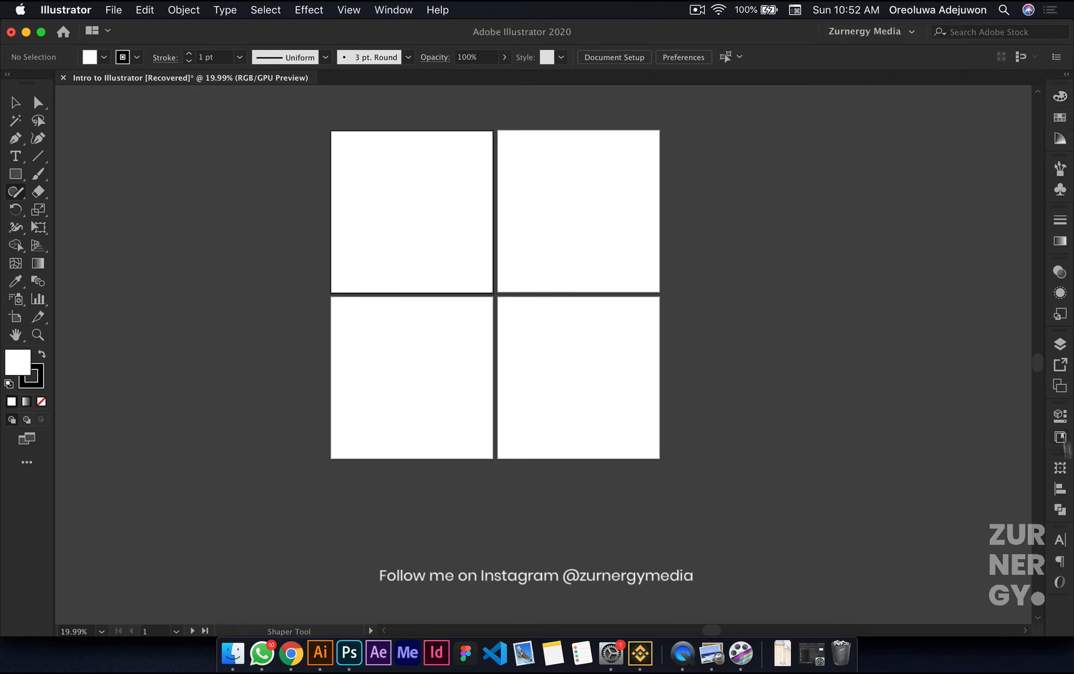
pyautogui.click(899, 31)
pyautogui.click(896, 85)
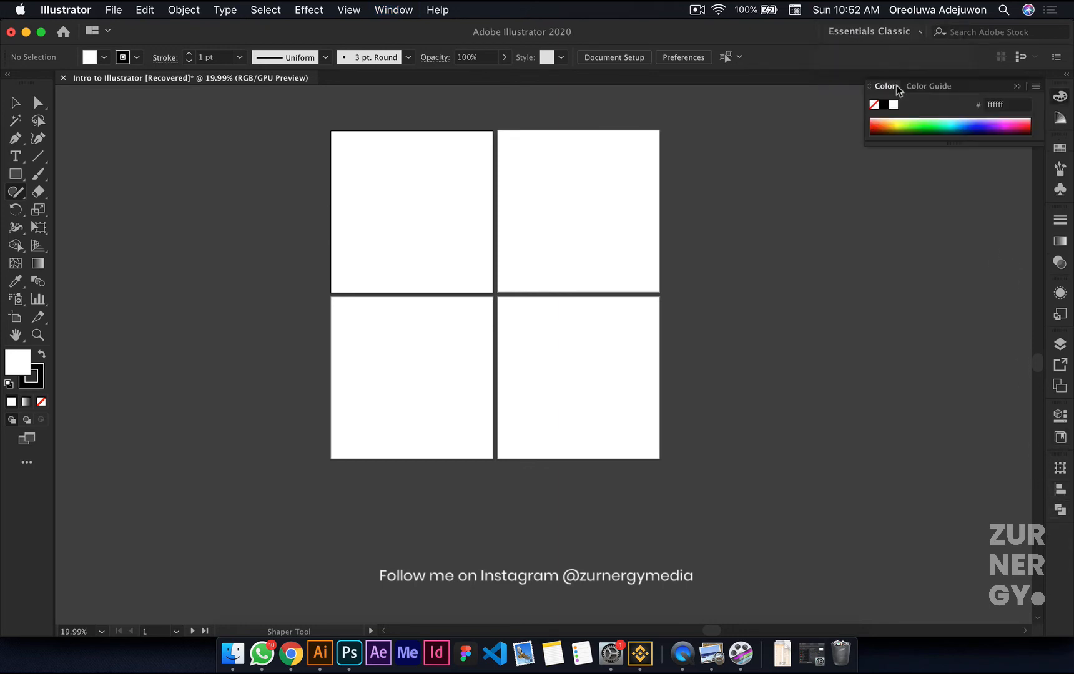
# Step: Create a custom workspace named "Graphics Class" from the current layout and switch to it
pyautogui.click(892, 35)
pyautogui.click(910, 218)
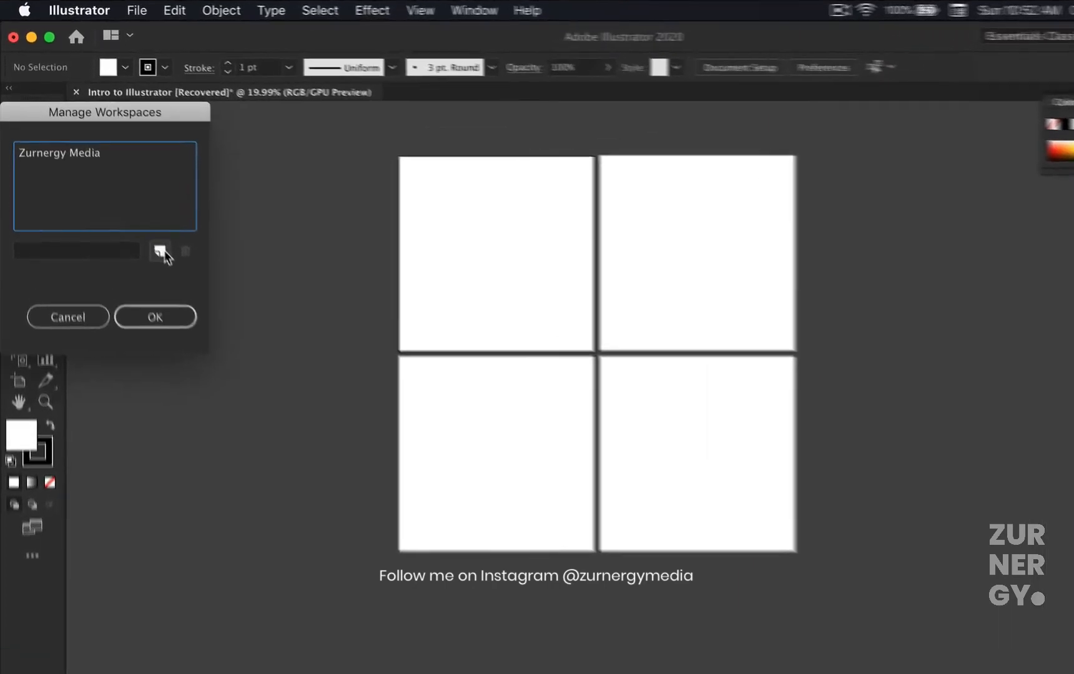
pyautogui.click(132, 210)
pyautogui.write('Graphics')
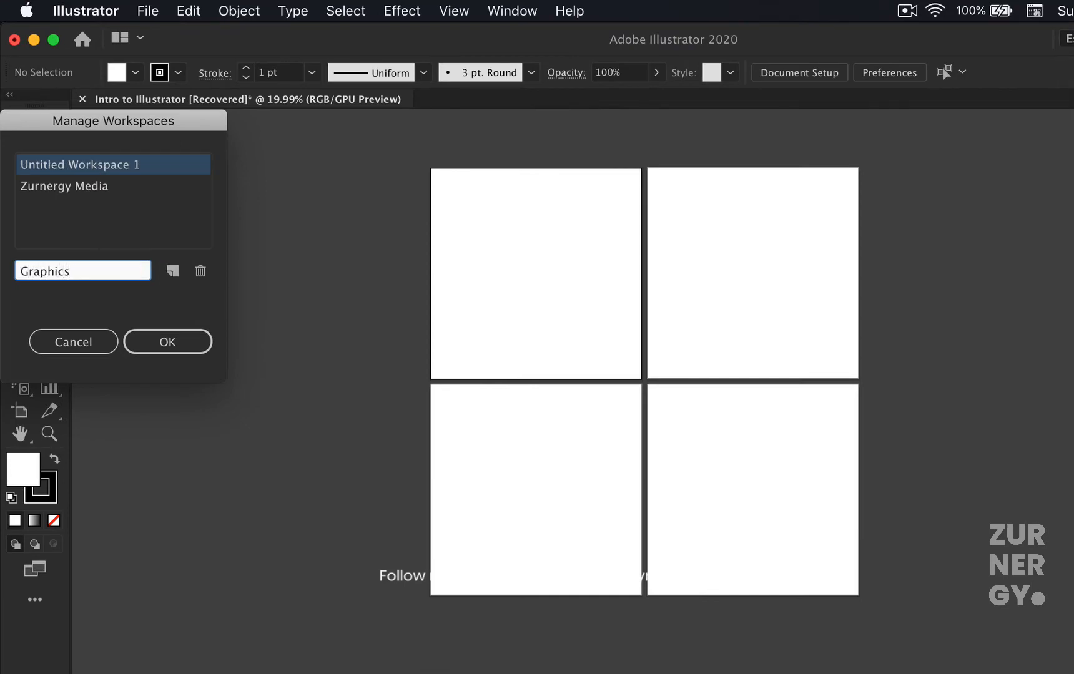
pyautogui.write(' Class')
pyautogui.click(164, 342)
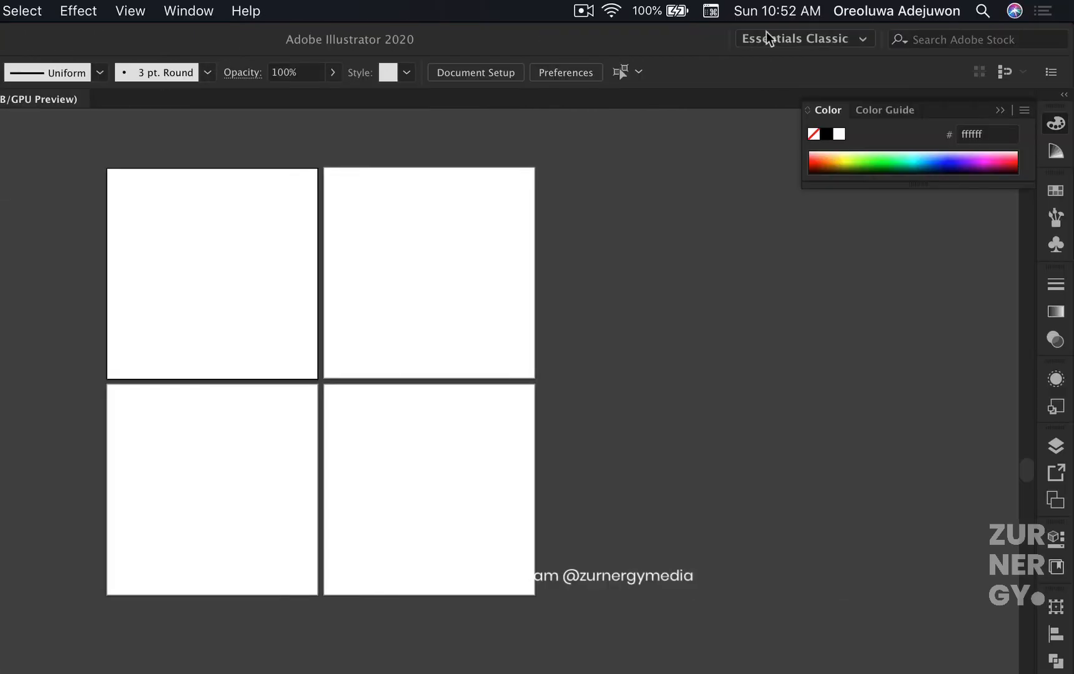
pyautogui.click(812, 39)
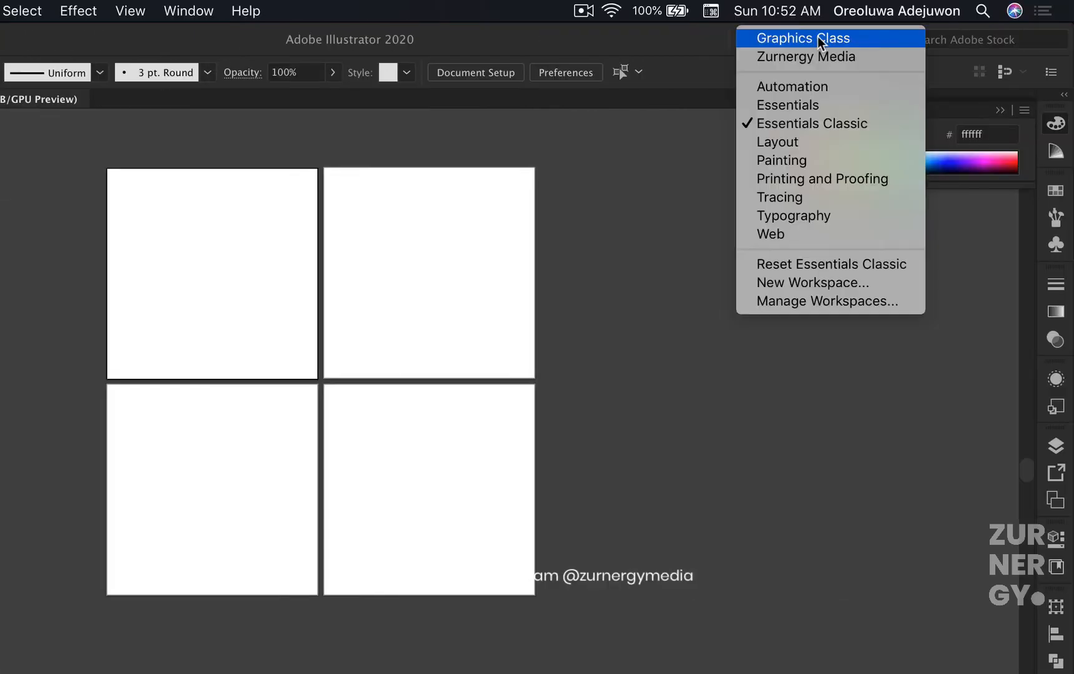
pyautogui.click(804, 39)
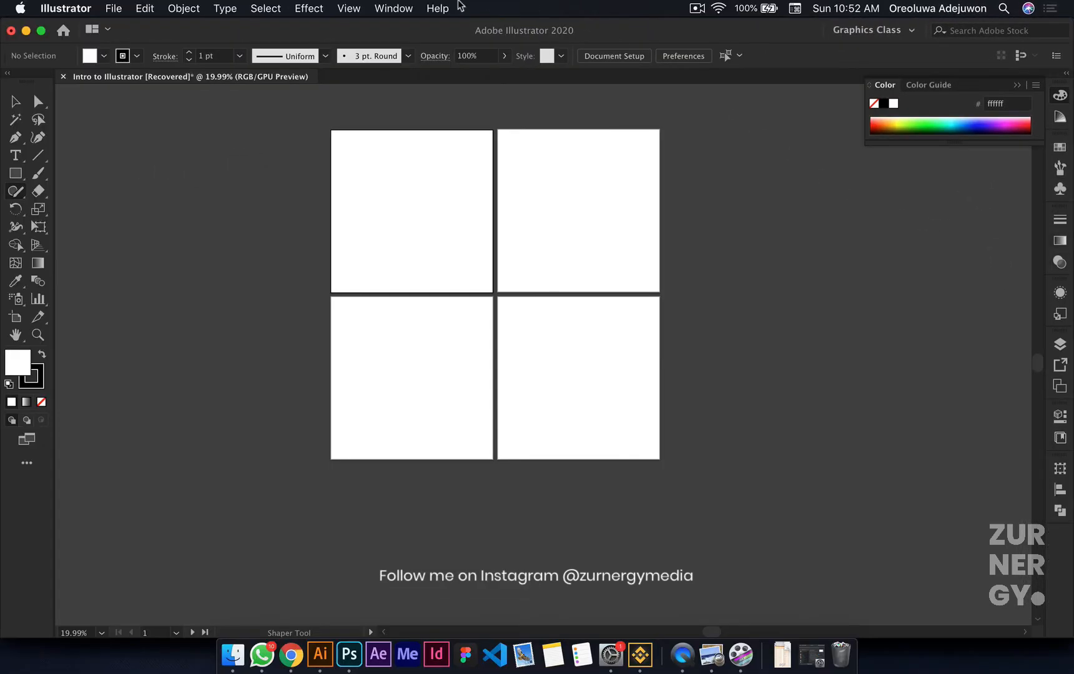
# Step: Look through the list of available panels and show the Pathfinder panel
pyautogui.click(381, 8)
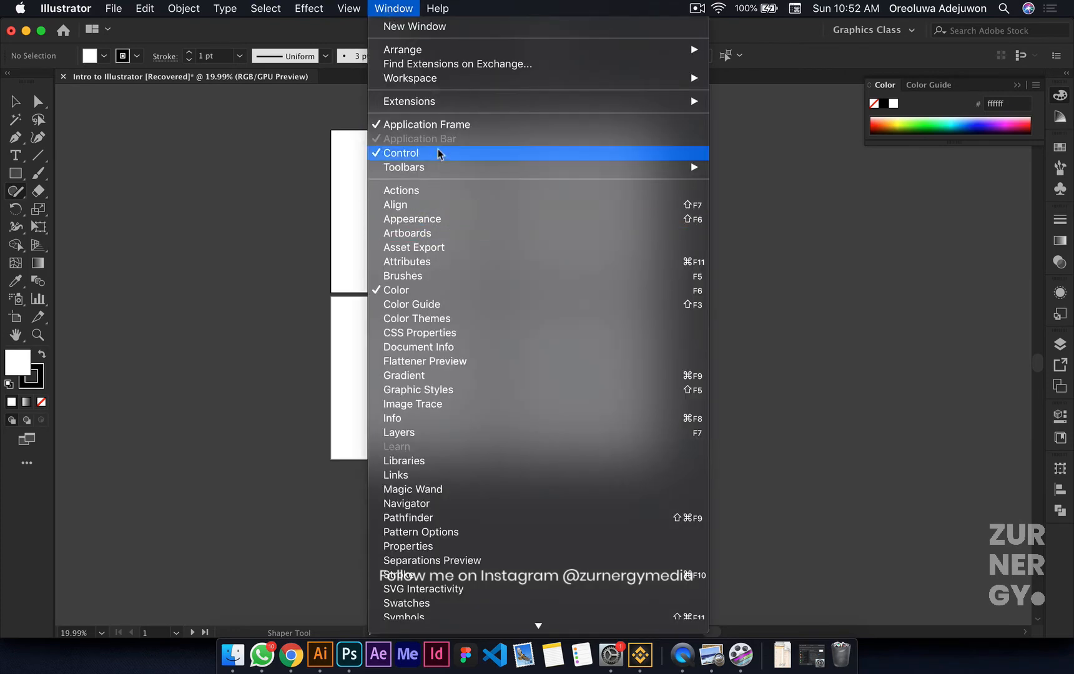
pyautogui.scroll(-3, 459, 456)
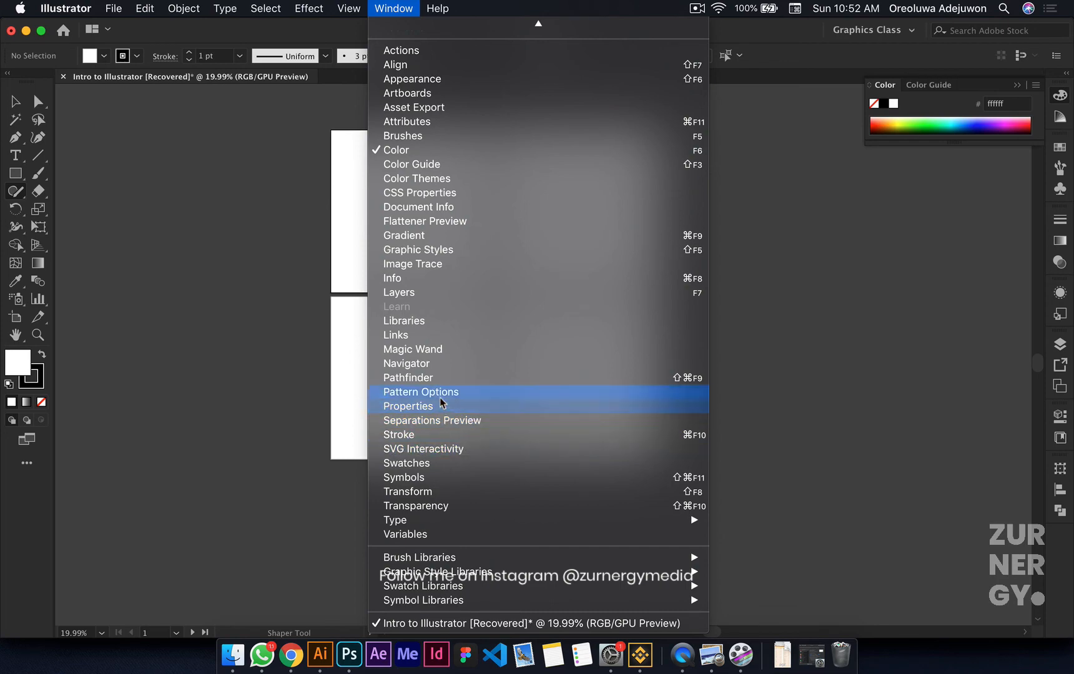
pyautogui.click(432, 379)
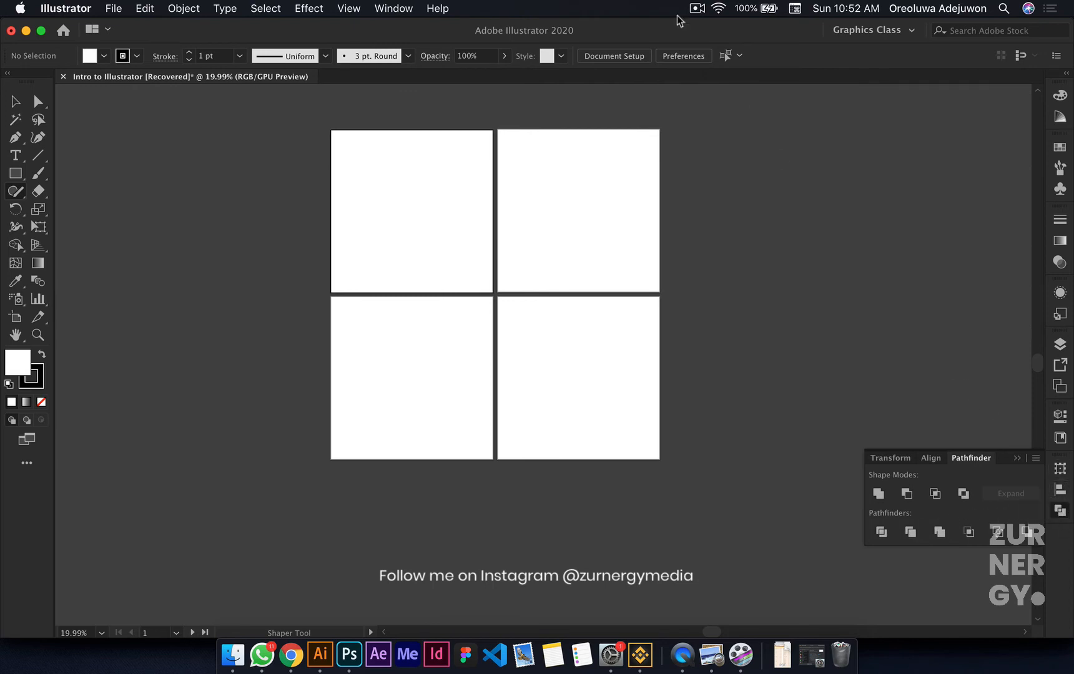
# Step: Show the SVG Interactivity panel and dock it in its own column beside the existing panel dock
pyautogui.click(384, 10)
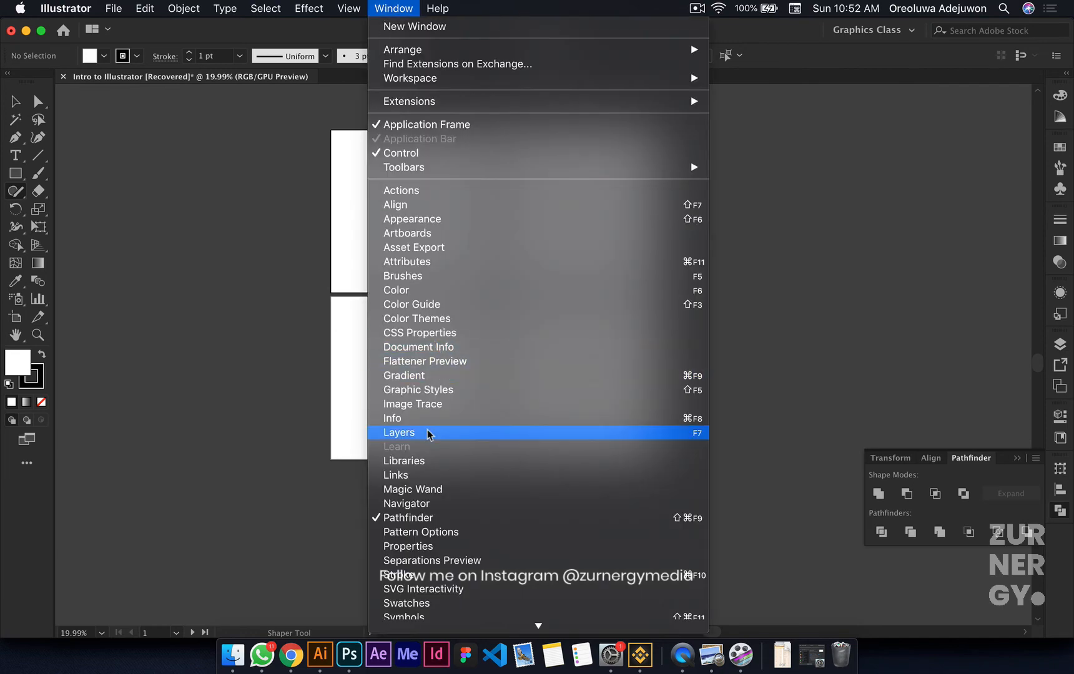
pyautogui.scroll(-5, 431, 438)
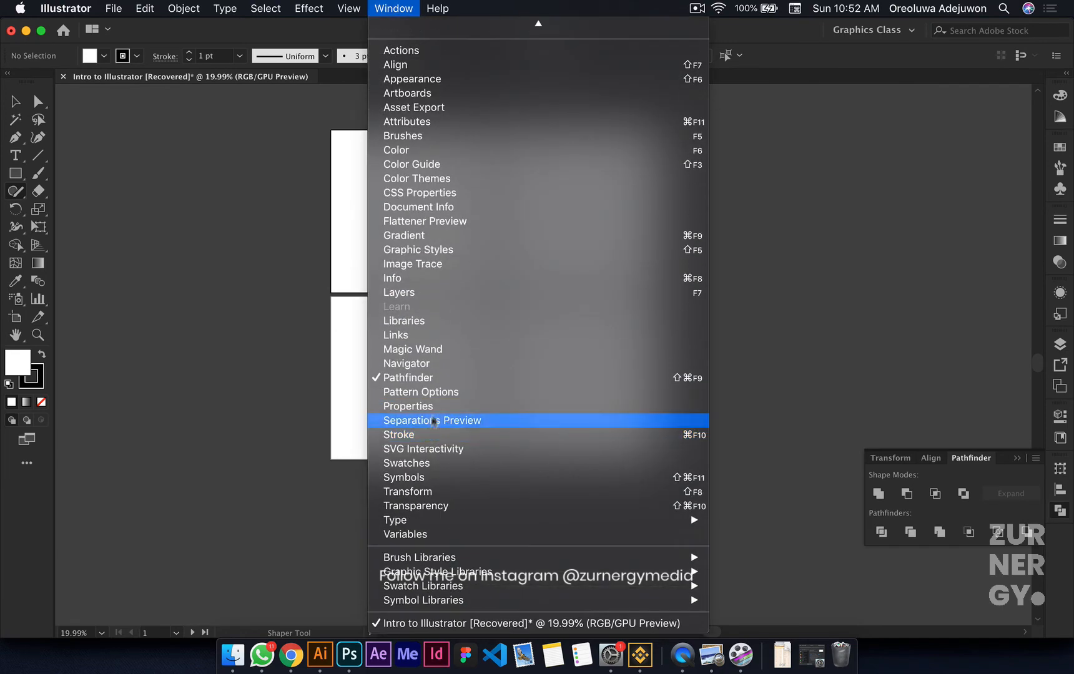
pyautogui.click(446, 455)
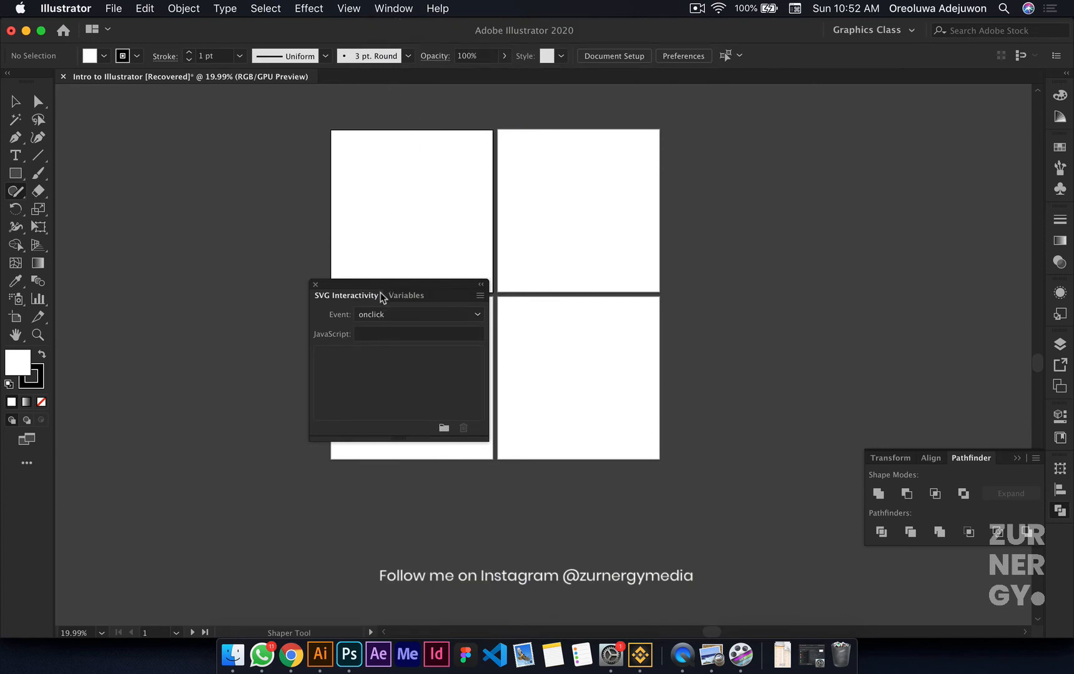
pyautogui.moveTo(380, 292); pyautogui.dragTo(1070, 542)
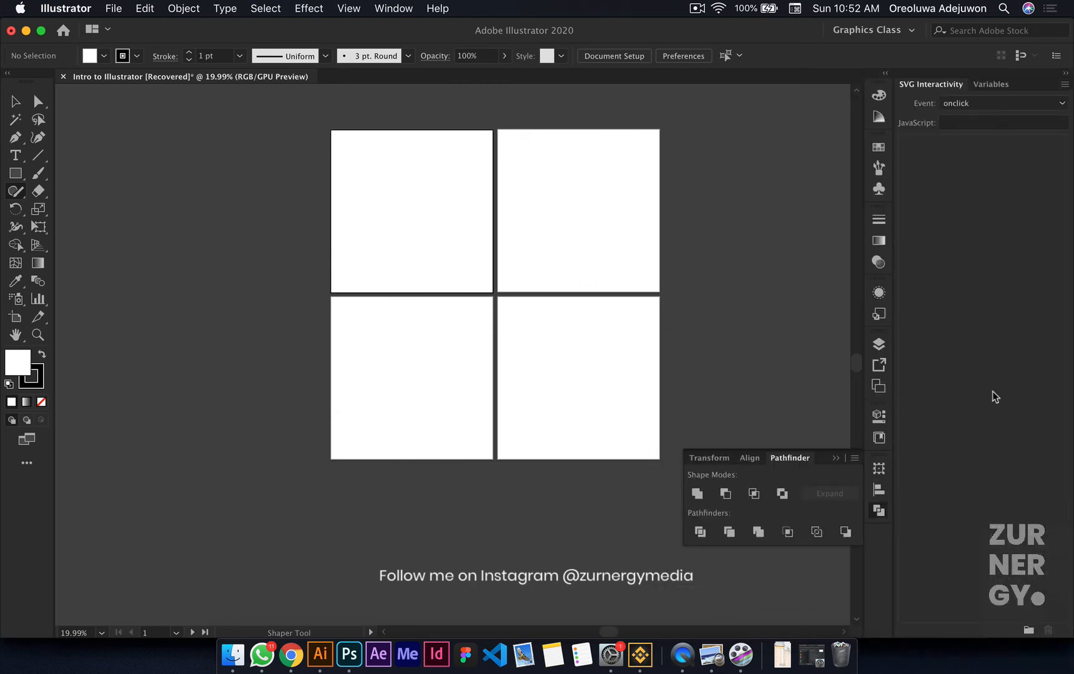
# Step: Collapse the SVG Interactivity and Variables group and dock it below the Pathfinder group in the existing icon column
pyautogui.click(1064, 84)
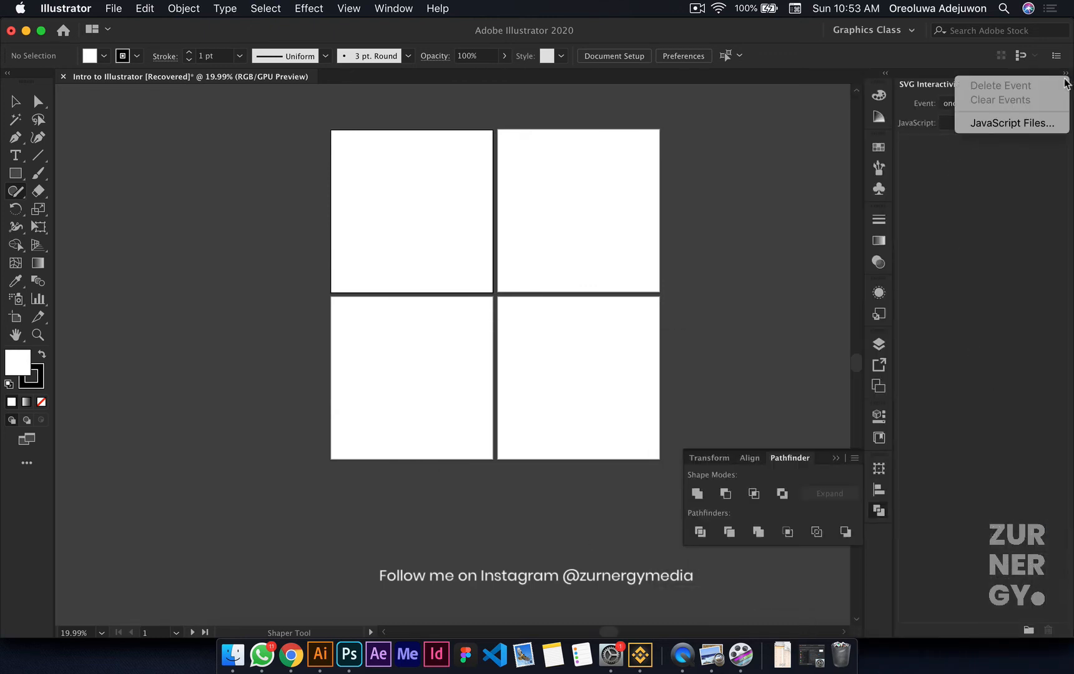
pyautogui.click(1036, 238)
pyautogui.click(1064, 77)
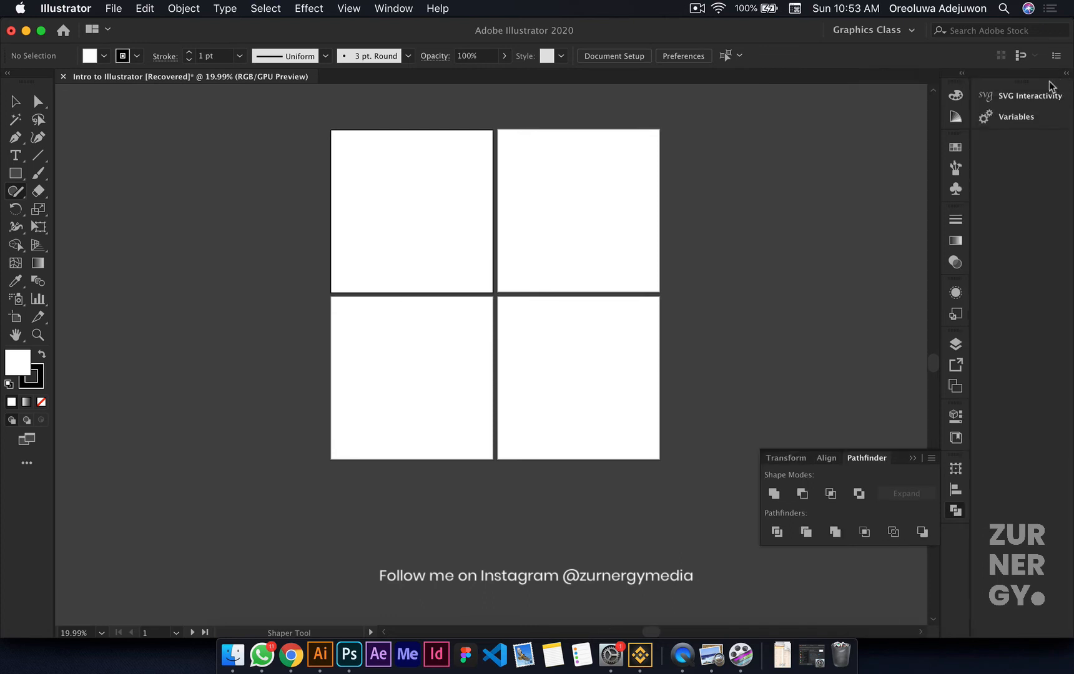
pyautogui.moveTo(996, 158); pyautogui.dragTo(955, 532)
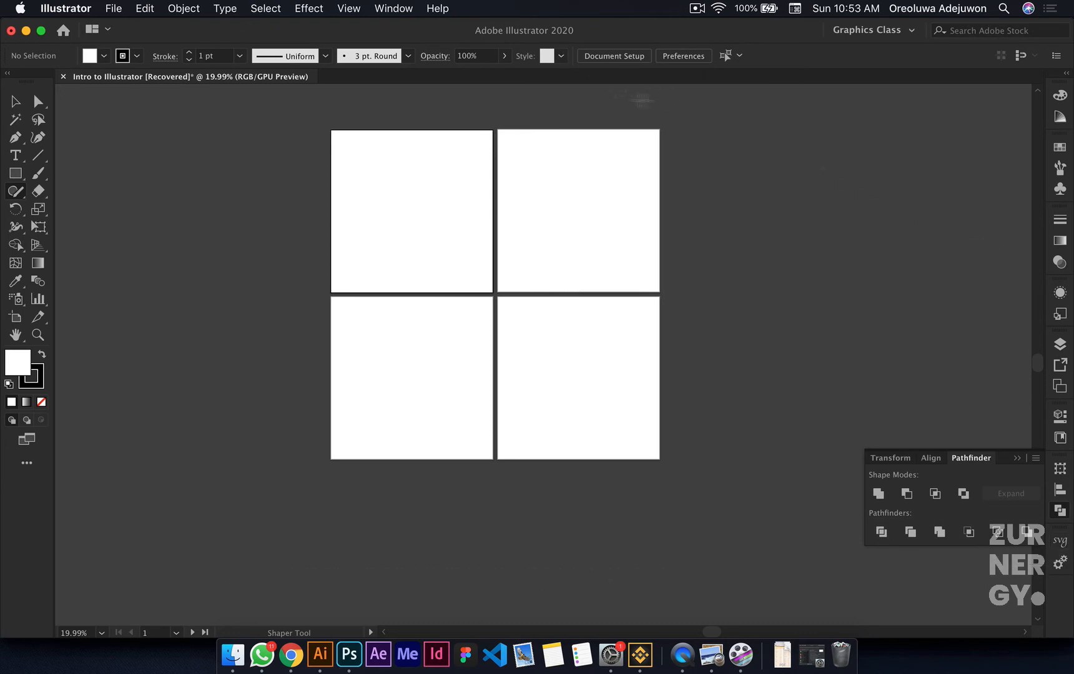
# Step: Review the list of available panels and the expanded dock, collapsing the dock to icons when finished
pyautogui.click(389, 12)
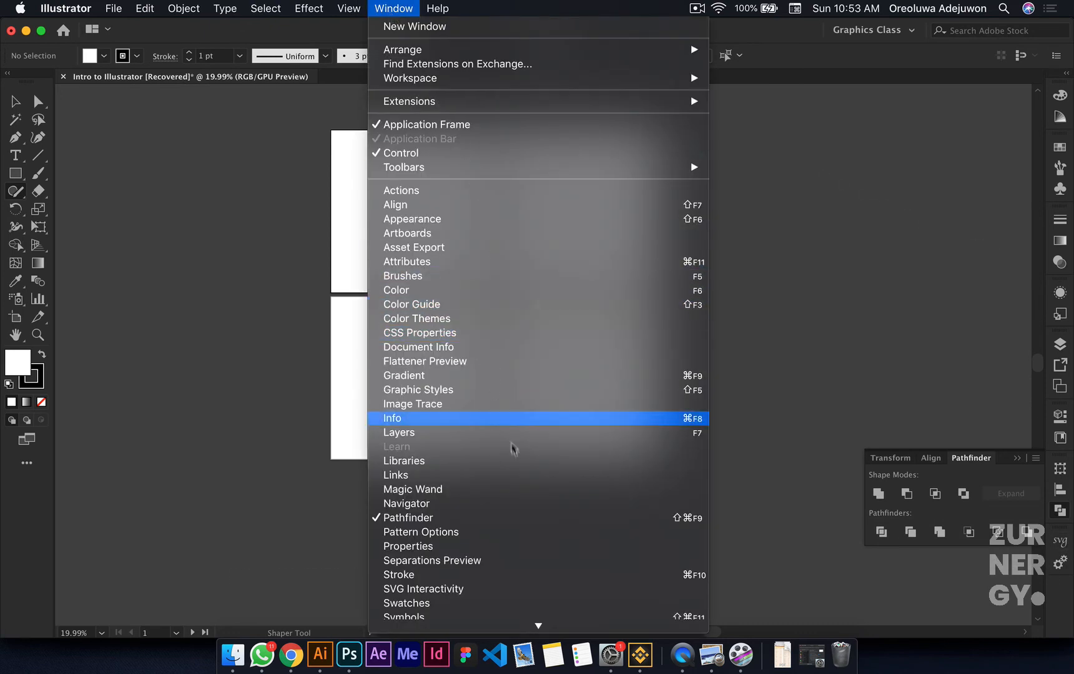
pyautogui.click(777, 223)
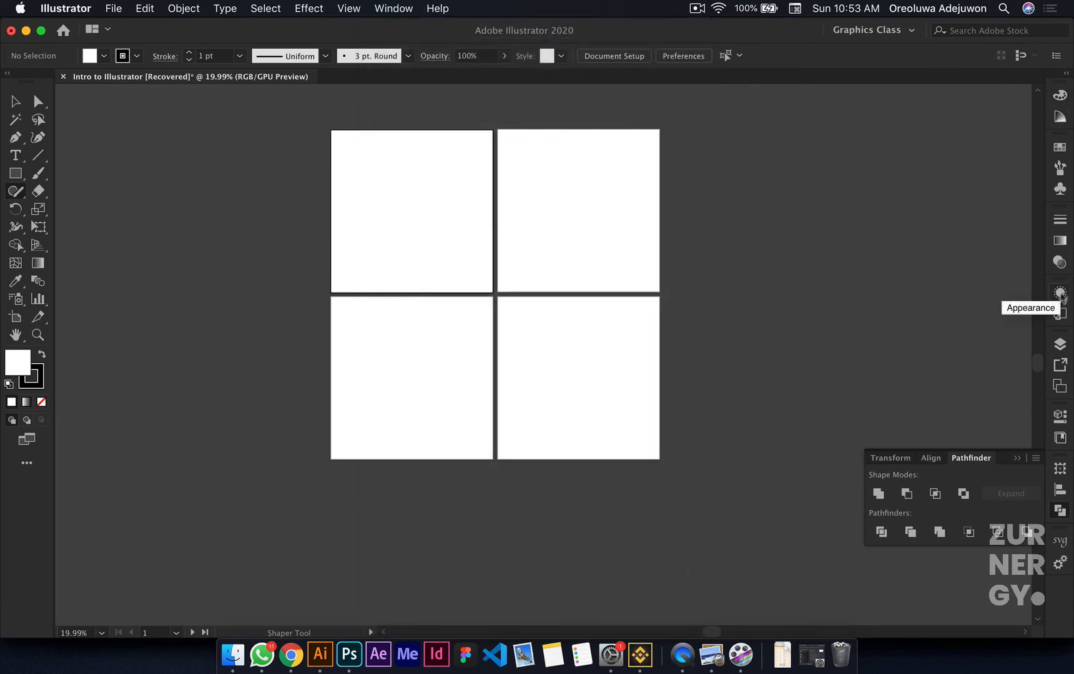
pyautogui.click(1066, 75)
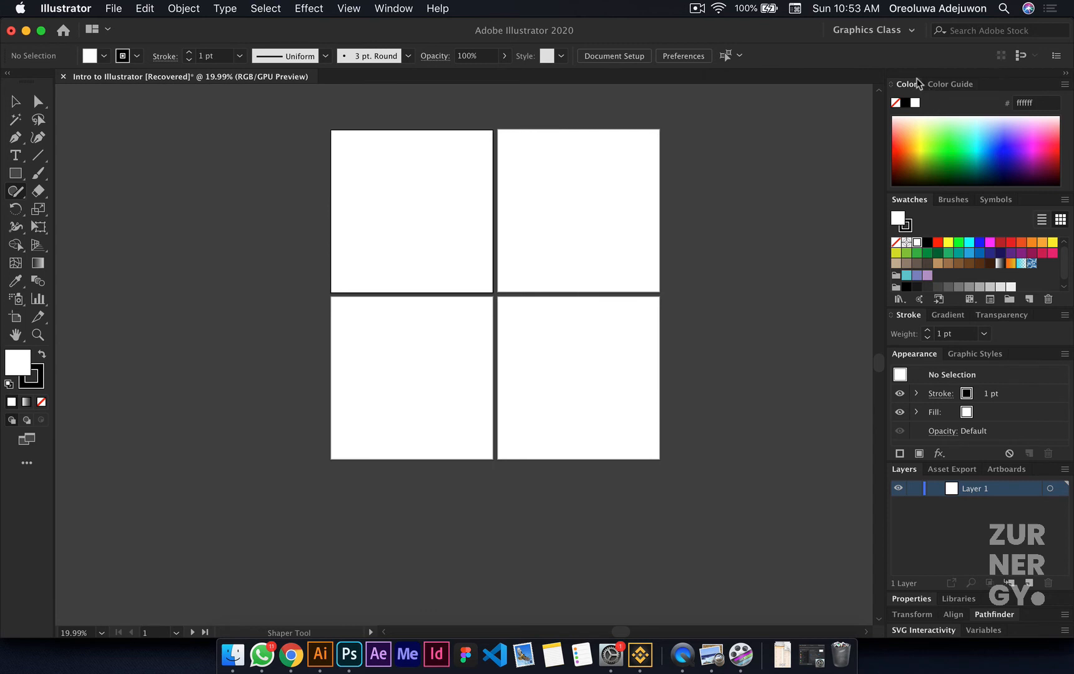
pyautogui.click(1066, 73)
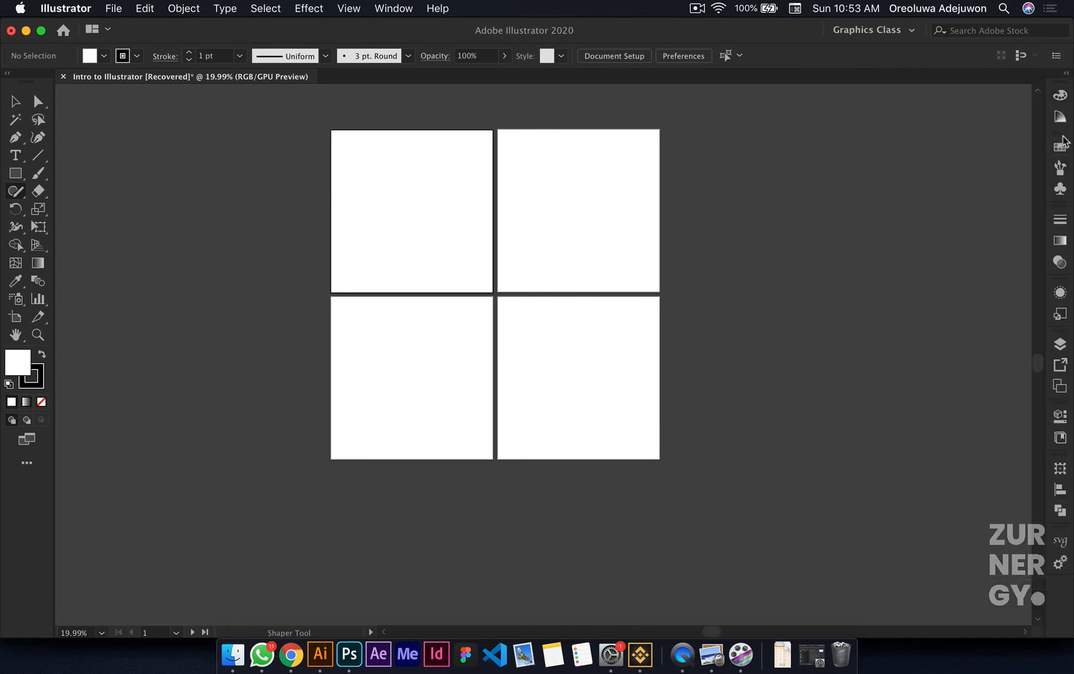
# Step: Merge the Swatches, Brushes and Symbols group into the Color and Color Guide group and view each of its panels
pyautogui.moveTo(1065, 142); pyautogui.dragTo(1065, 109)
pyautogui.click(1066, 74)
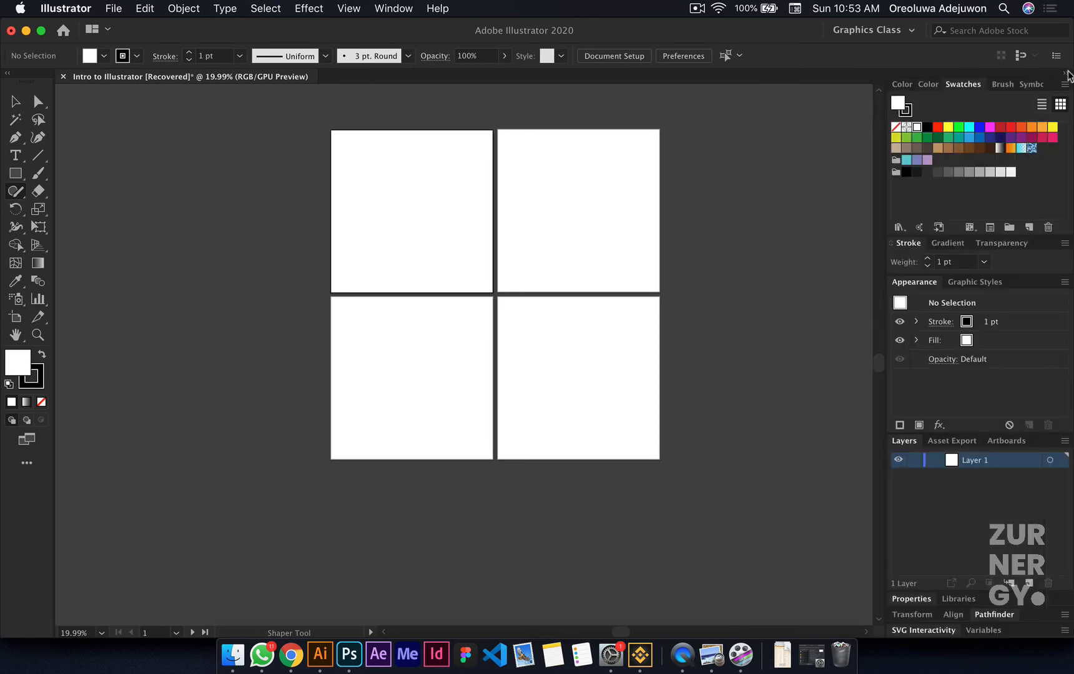
pyautogui.click(907, 85)
pyautogui.click(937, 85)
pyautogui.click(983, 84)
pyautogui.click(997, 86)
pyautogui.click(1026, 87)
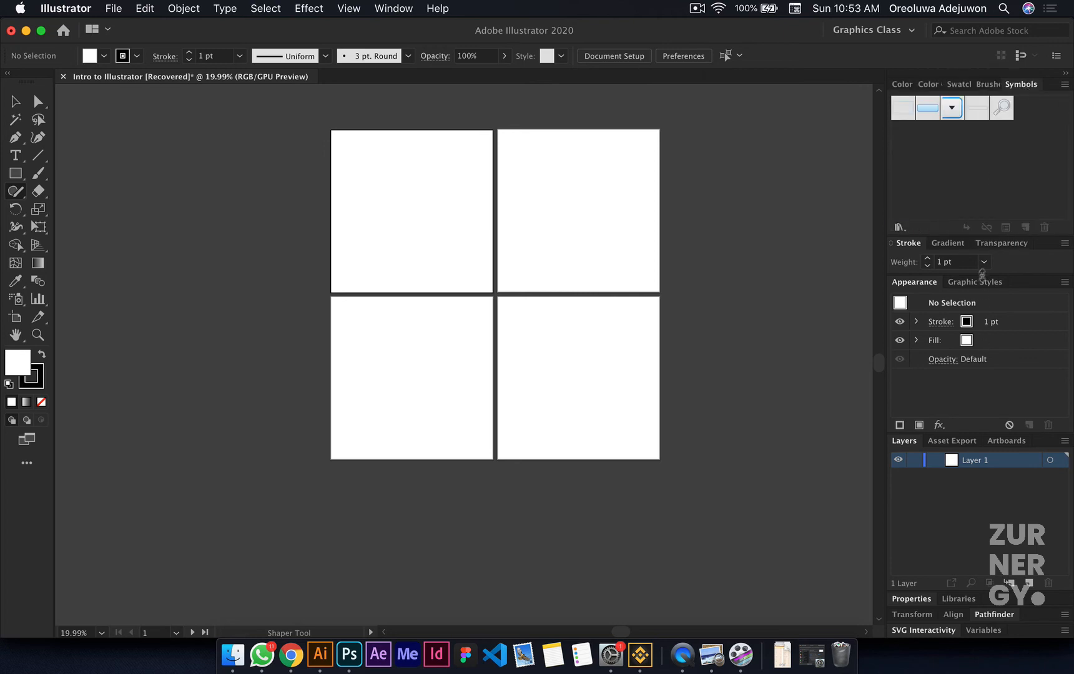
# Step: Reduce the height of the merged color and symbols panel group and collapse the dock to icons
pyautogui.moveTo(986, 235); pyautogui.dragTo(993, 201)
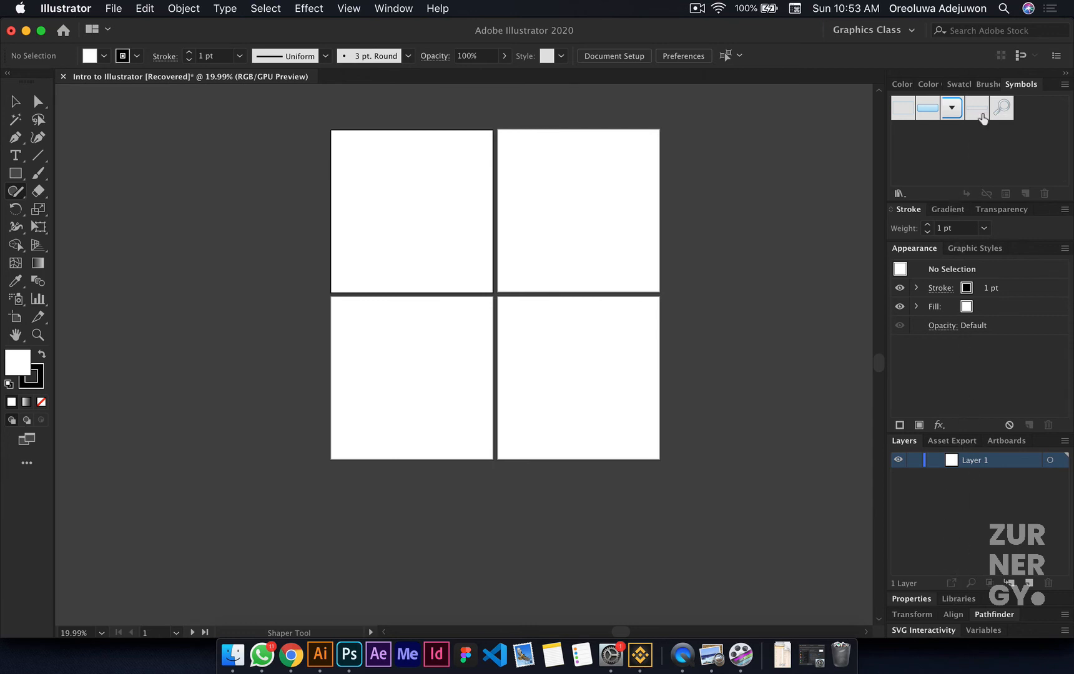
pyautogui.click(1065, 73)
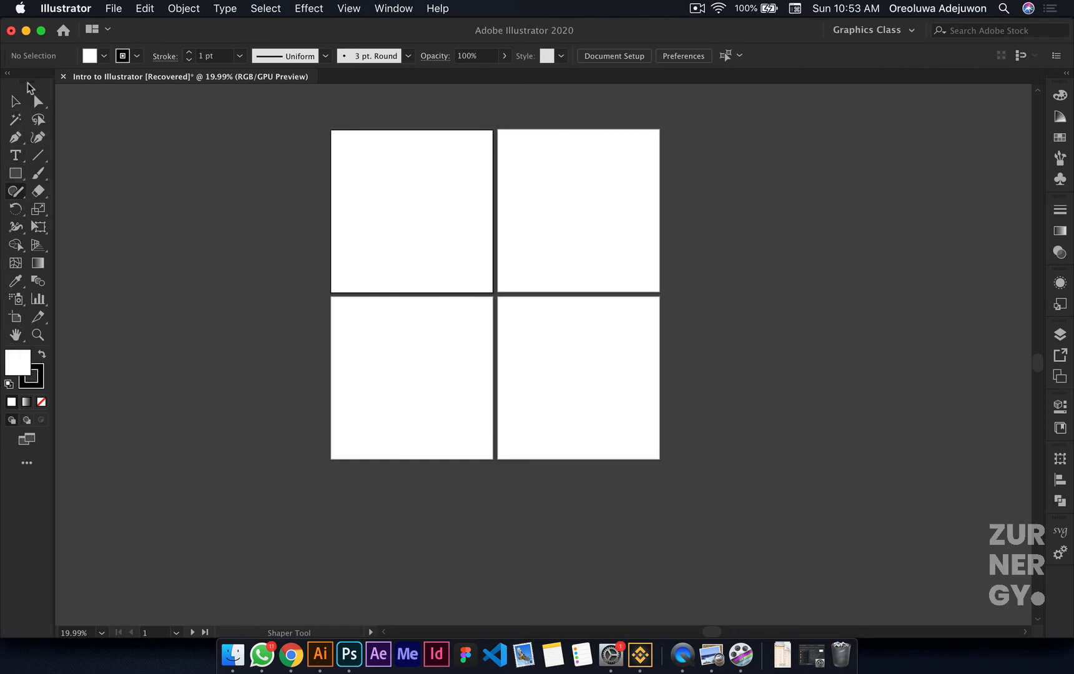
# Step: Undock the toolbar and place it as a floating panel beside the artboards
pyautogui.moveTo(26, 82); pyautogui.dragTo(239, 125)
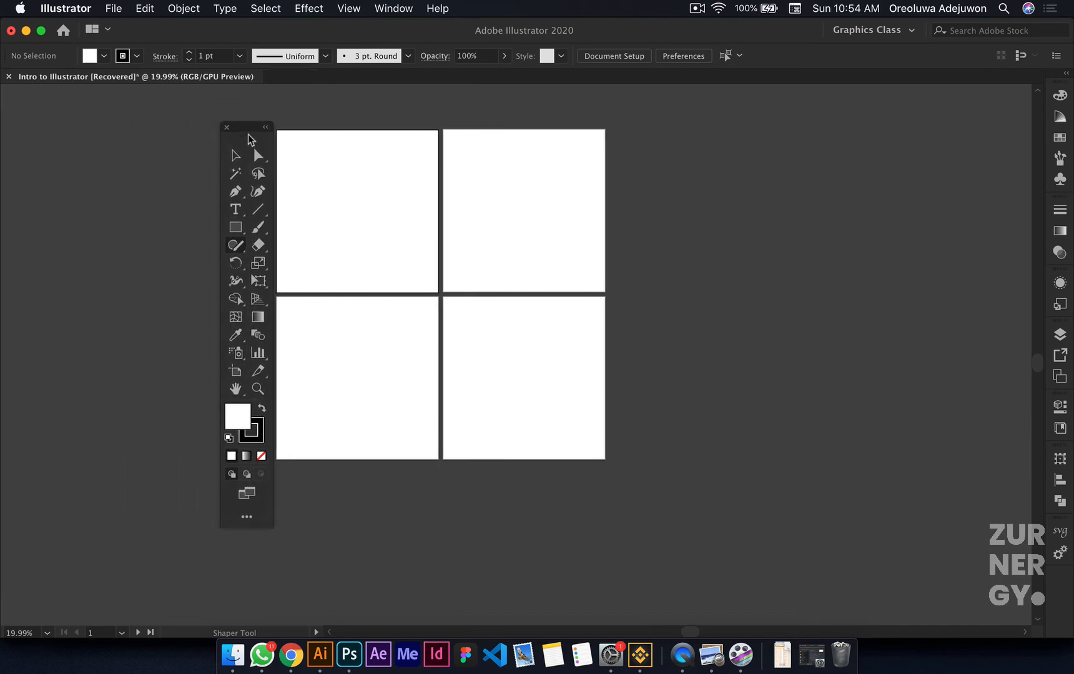
# Step: View the hidden tools grouped with the Direct Selection, Type, Shaper and Rotate tools, finishing with the Selection tool active
pyautogui.moveTo(250, 134); pyautogui.dragTo(234, 137)
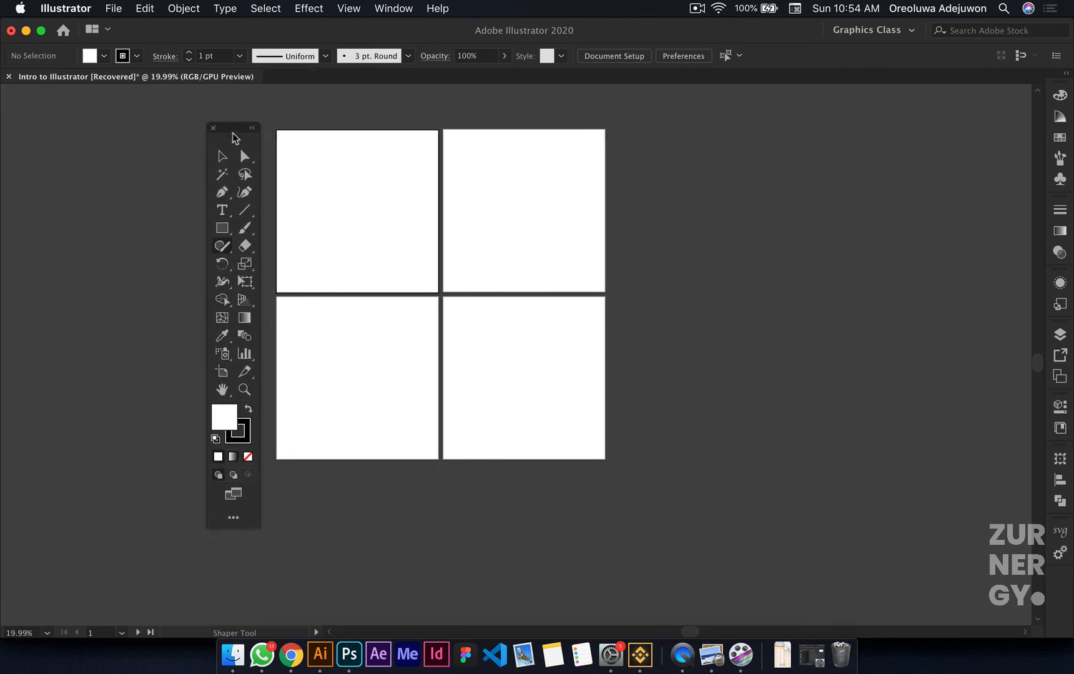
pyautogui.click(252, 161)
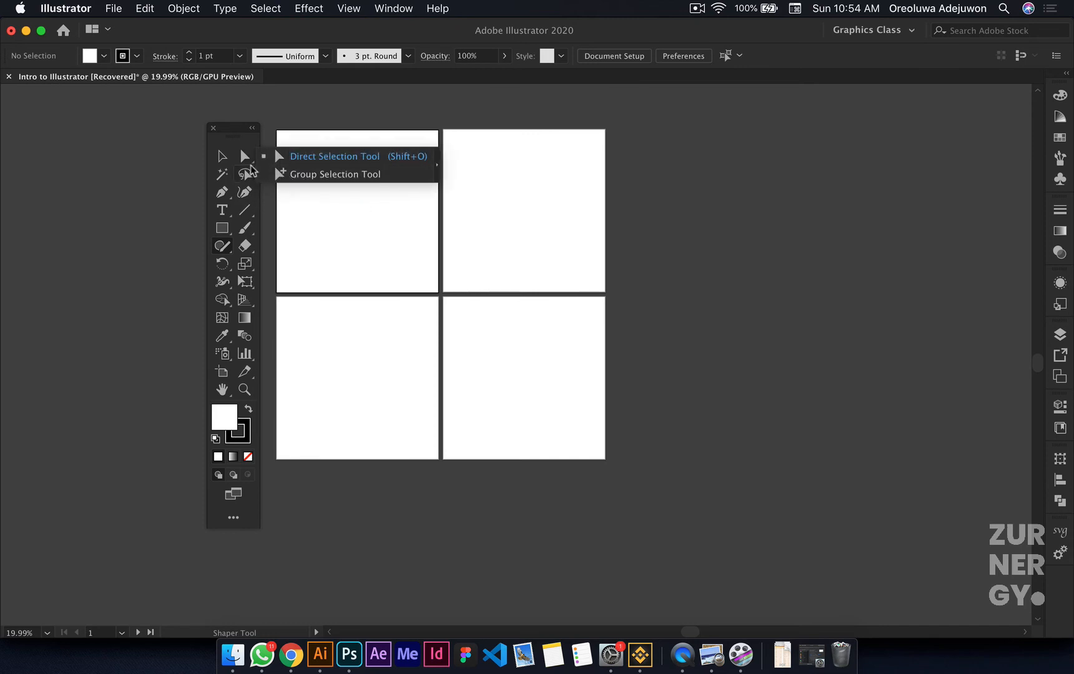
pyautogui.click(228, 215)
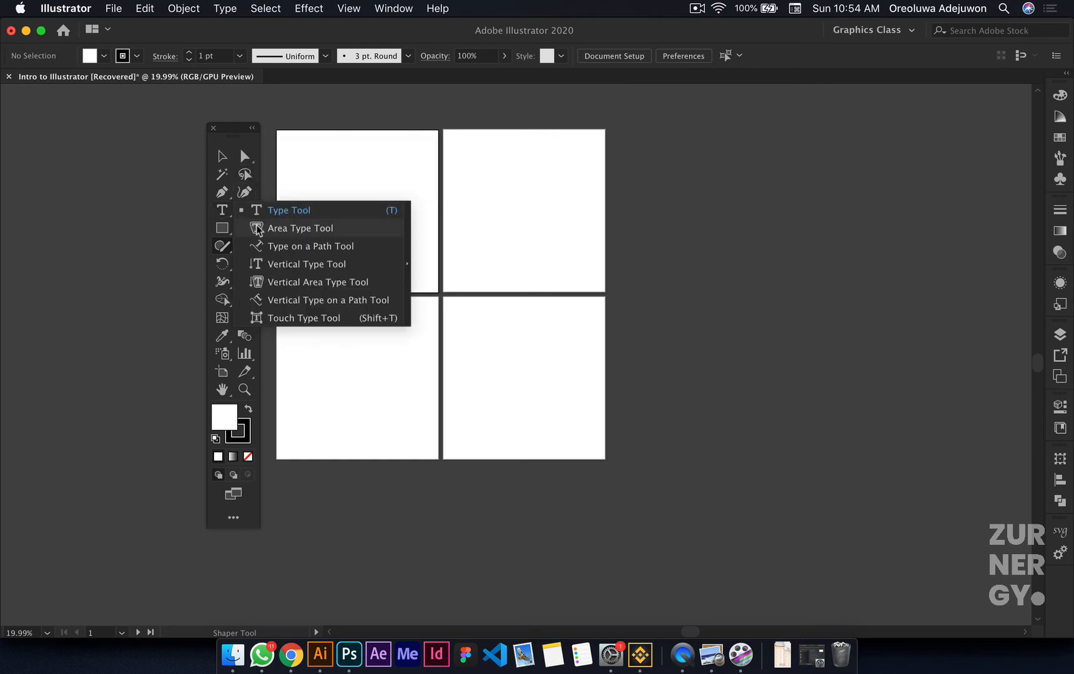
pyautogui.click(221, 264)
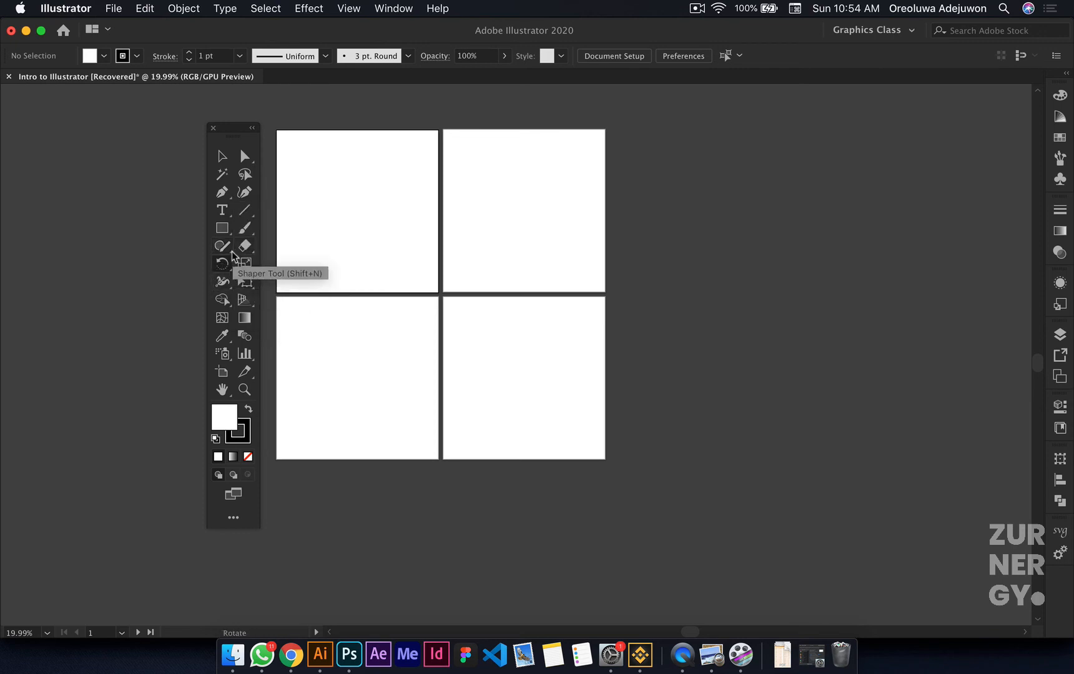
pyautogui.click(232, 250)
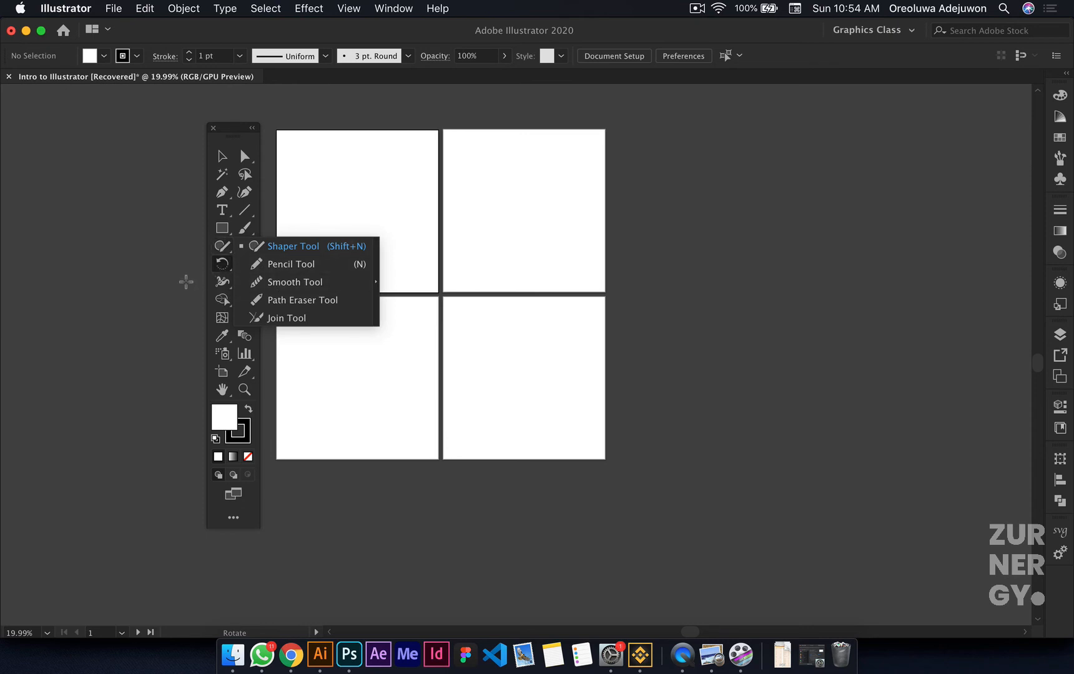
pyautogui.click(186, 280)
pyautogui.click(219, 266)
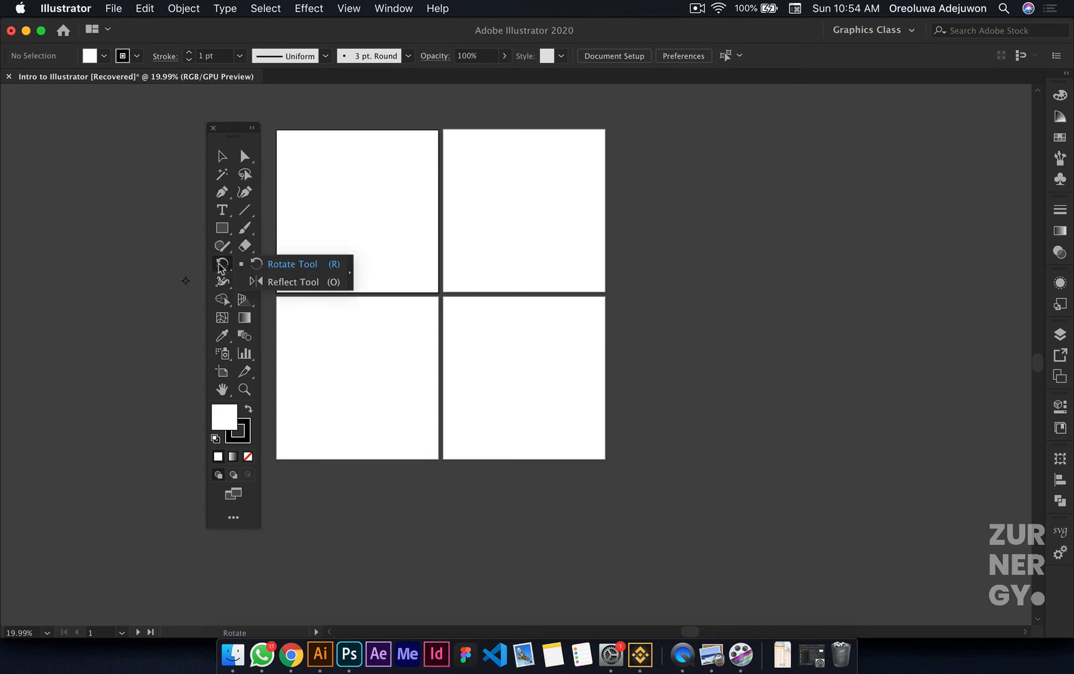
pyautogui.click(251, 273)
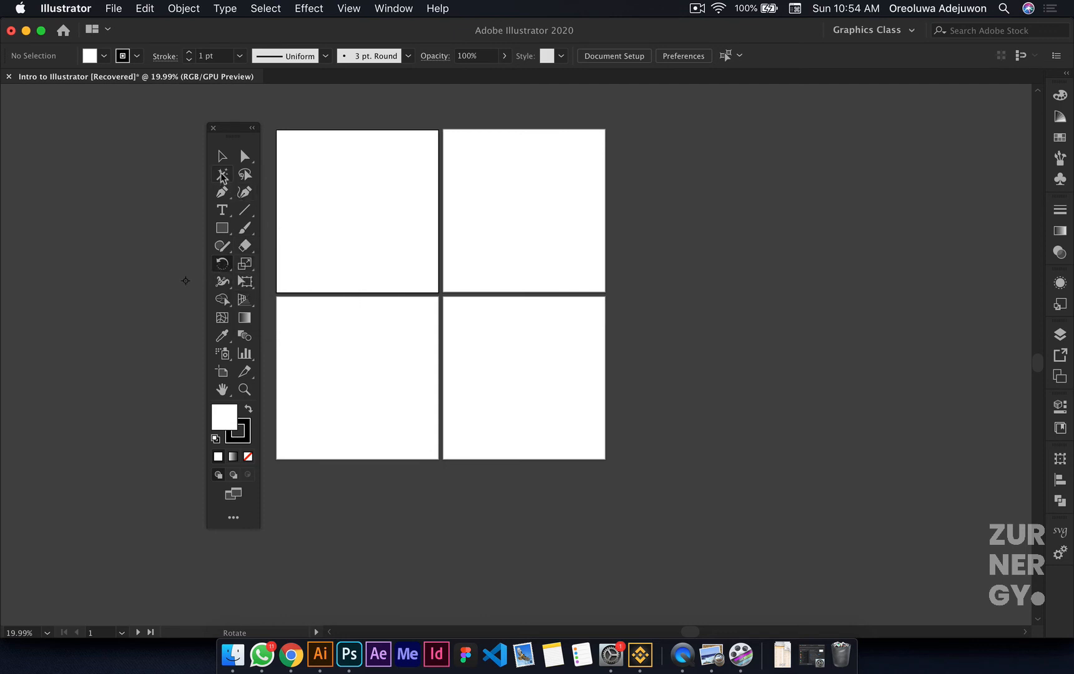
pyautogui.press('v')
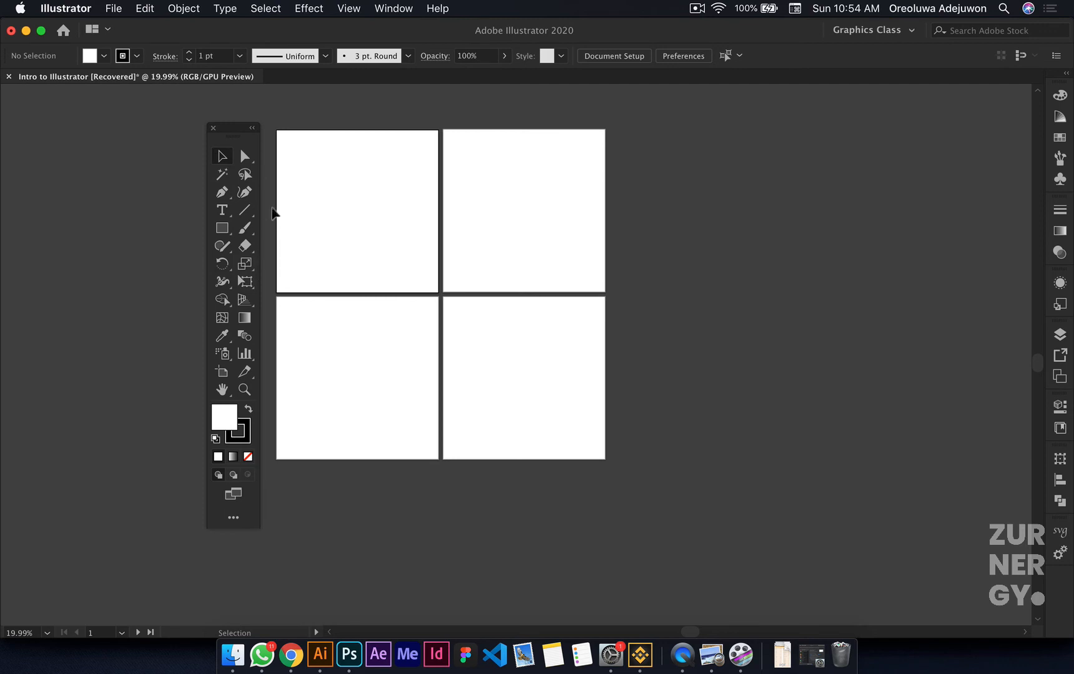
# Step: Examine the complete list of available tools, from the Select category down to Navigate
pyautogui.click(235, 524)
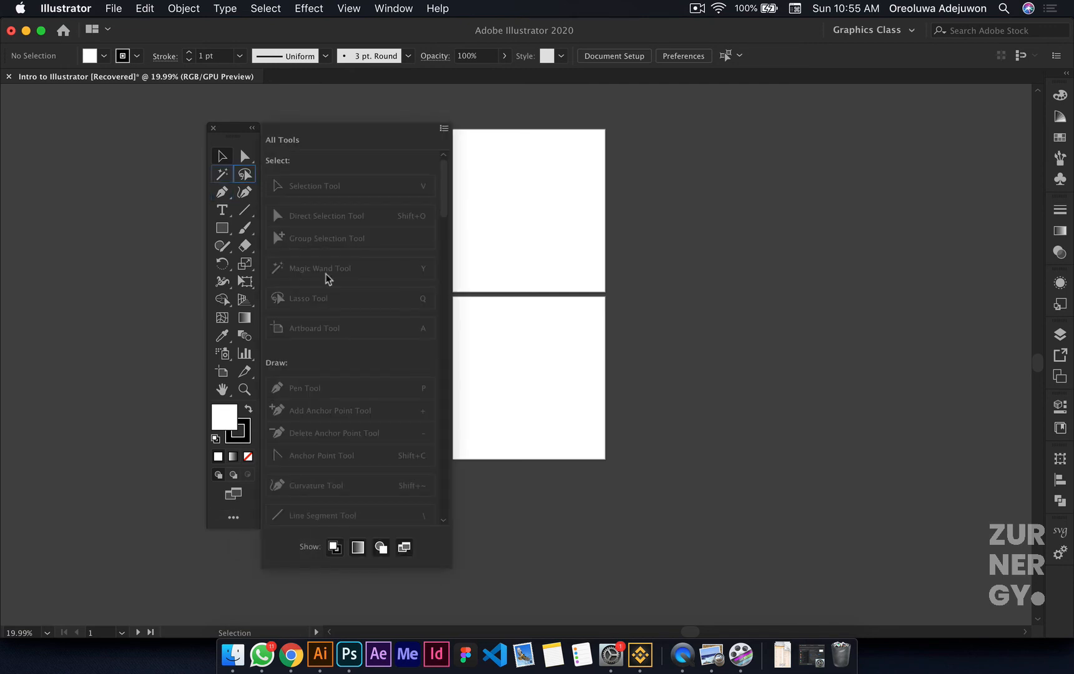
pyautogui.scroll(-10, 314, 492)
pyautogui.scroll(8, 313, 494)
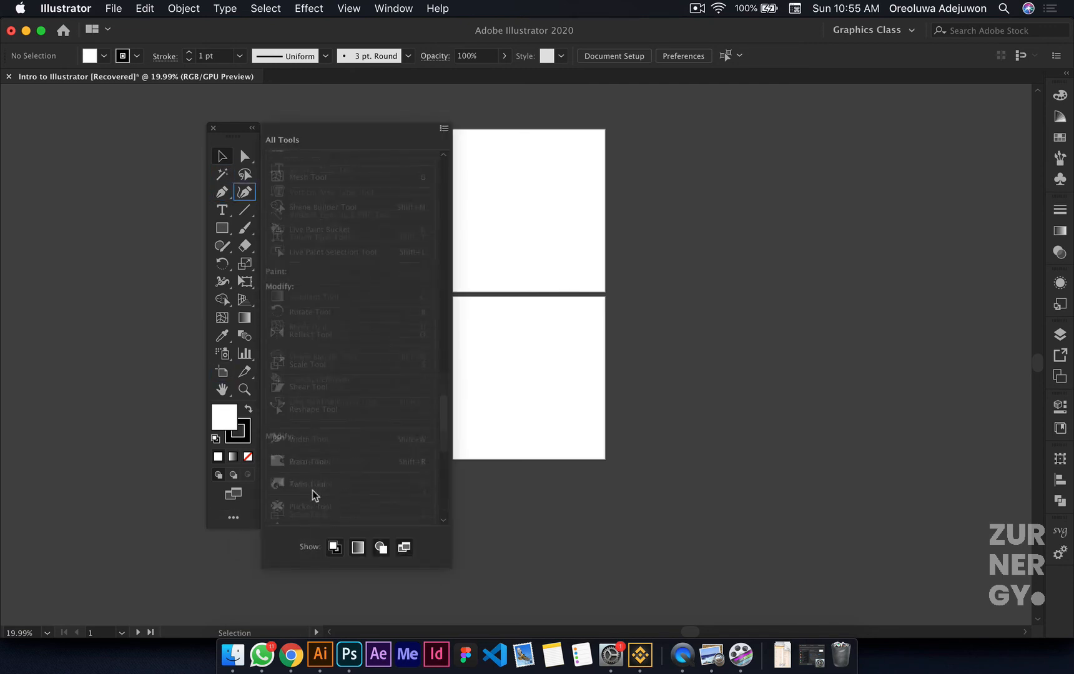
pyautogui.scroll(-8, 312, 494)
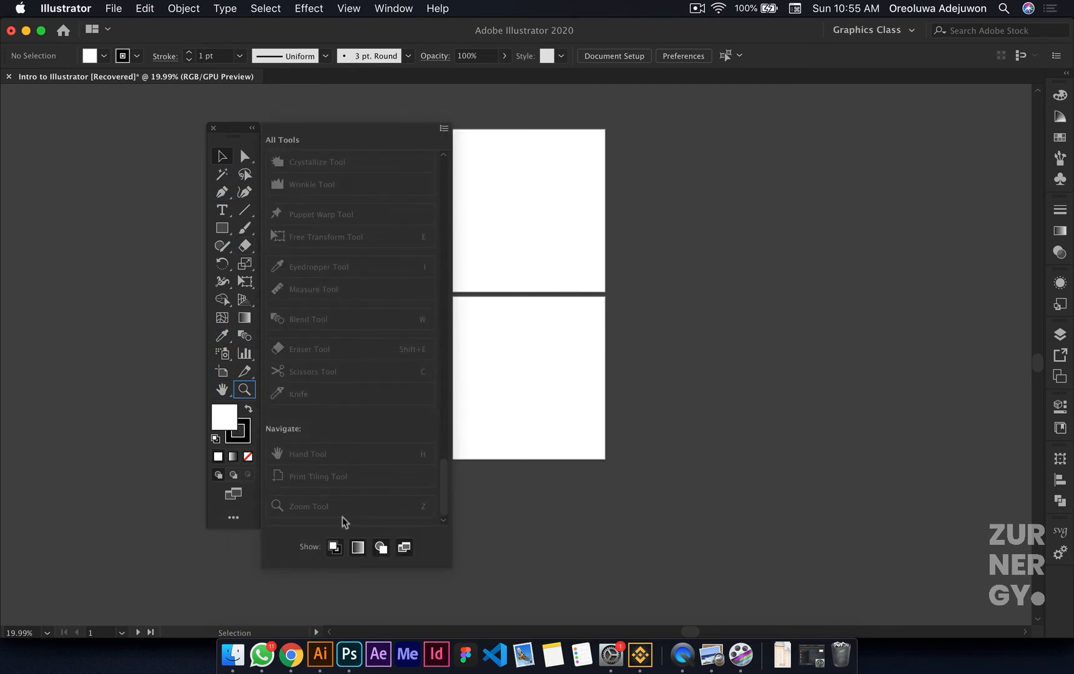
pyautogui.scroll(10, 362, 391)
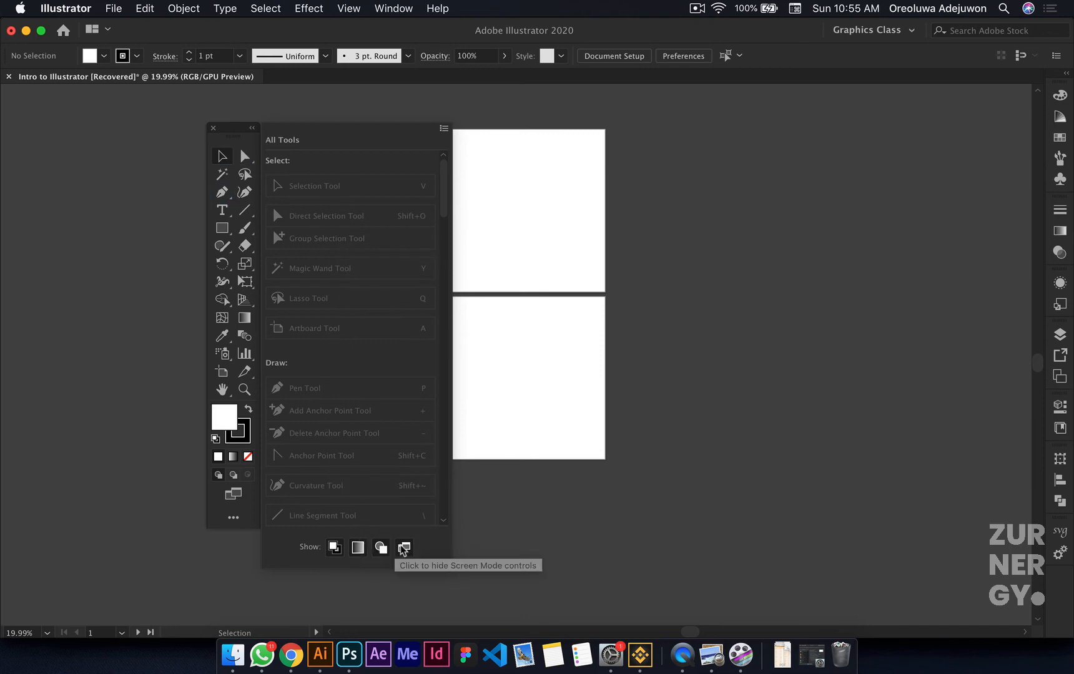
# Step: Switch the toolbar to the Basic set and dock it at the window edge in two columns
pyautogui.click(442, 129)
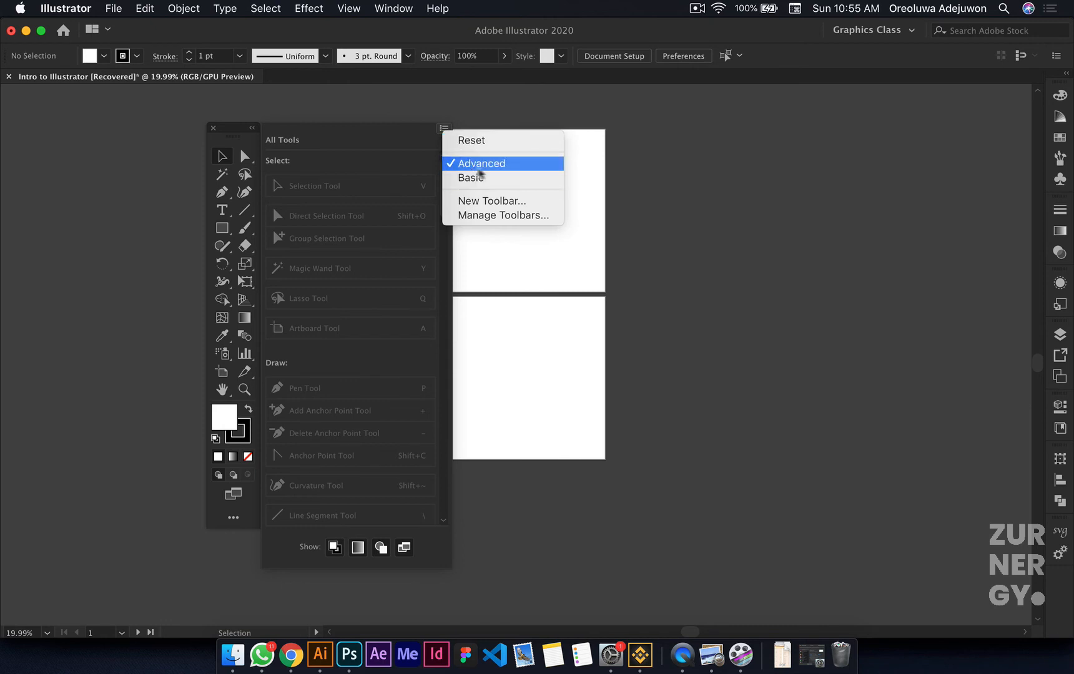
pyautogui.click(499, 179)
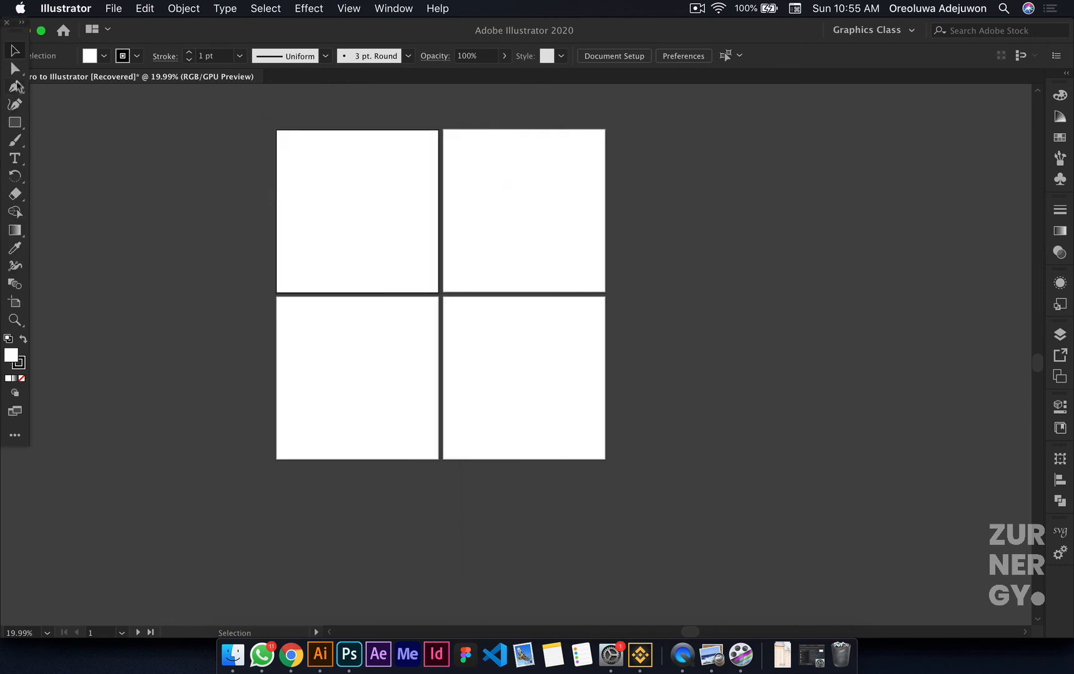
pyautogui.moveTo(22, 32); pyautogui.dragTo(2, 144)
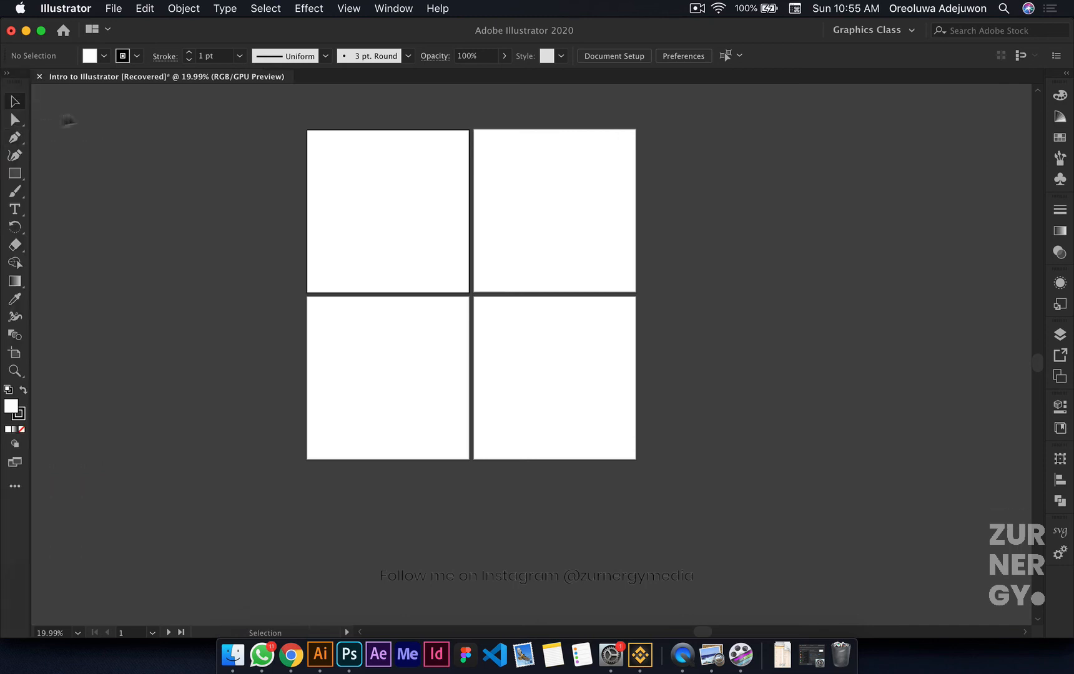
pyautogui.click(8, 75)
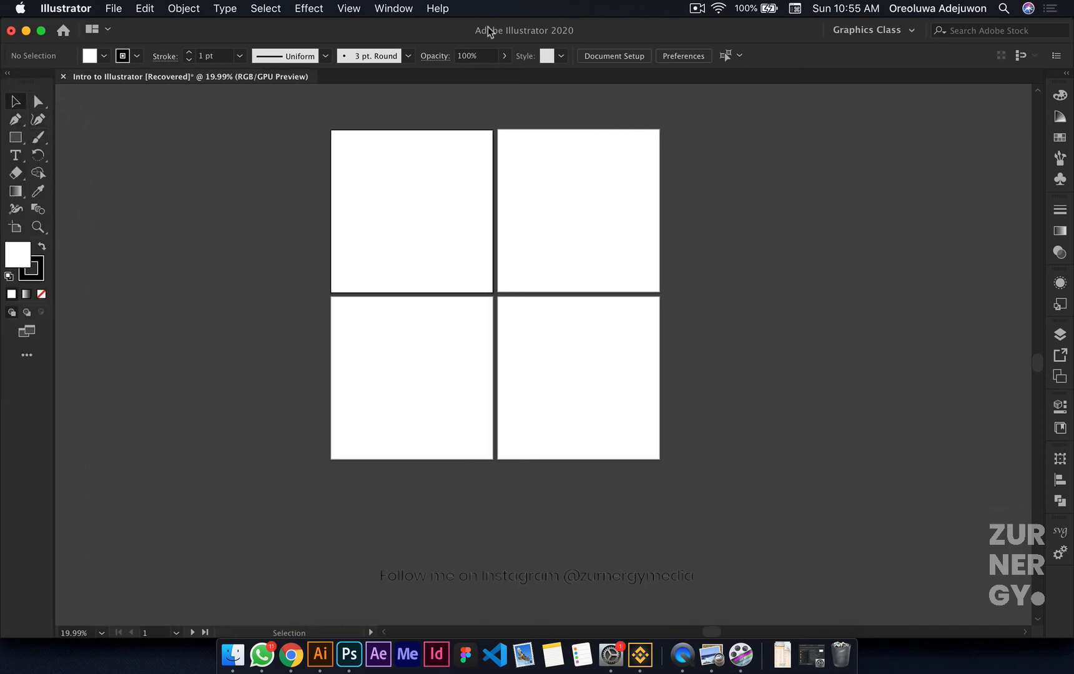
# Step: Check which tools the Basic toolbar lacks, restore the Advanced set and dock the toolbar at the window edge
pyautogui.click(35, 359)
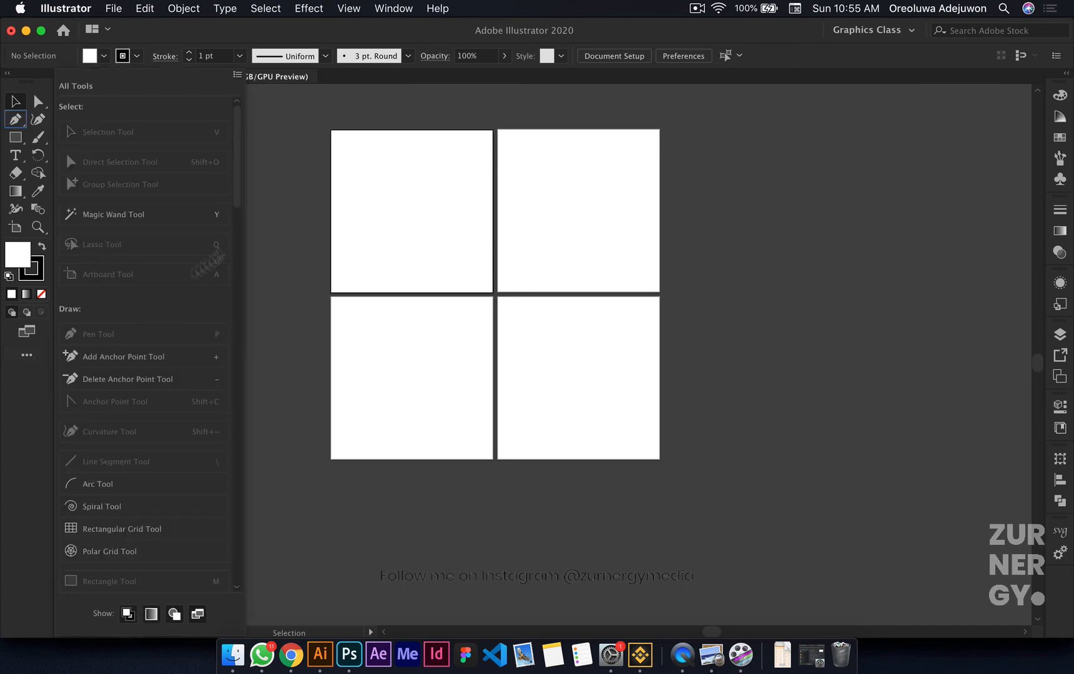
pyautogui.click(127, 361)
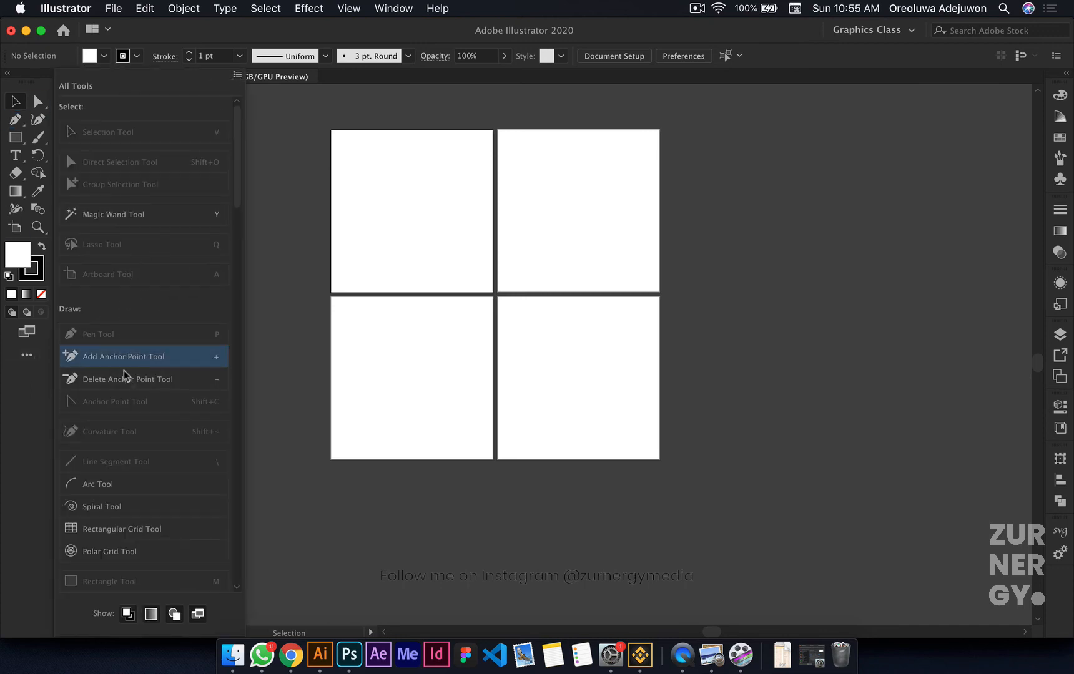
pyautogui.scroll(-10, 161, 393)
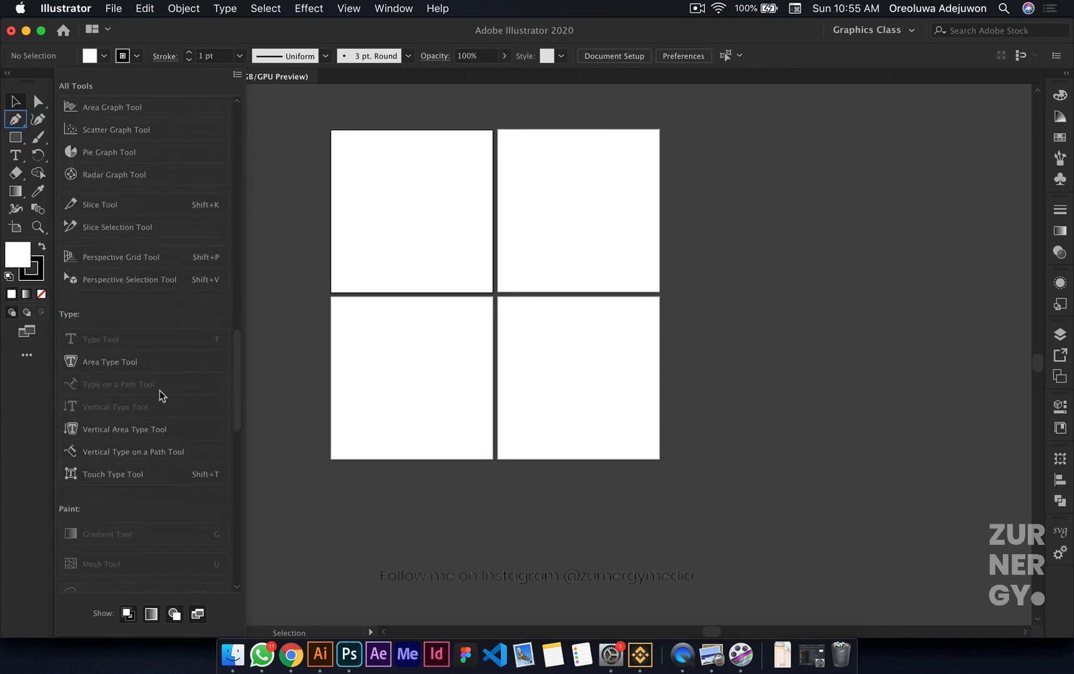
pyautogui.scroll(-5, 160, 394)
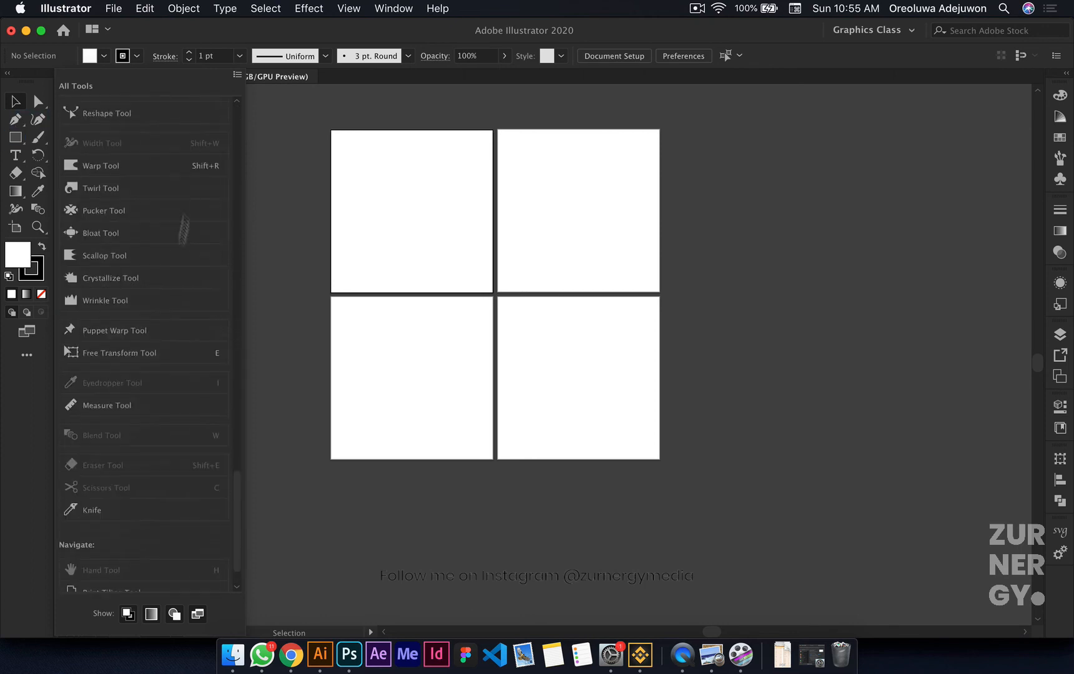
pyautogui.click(236, 75)
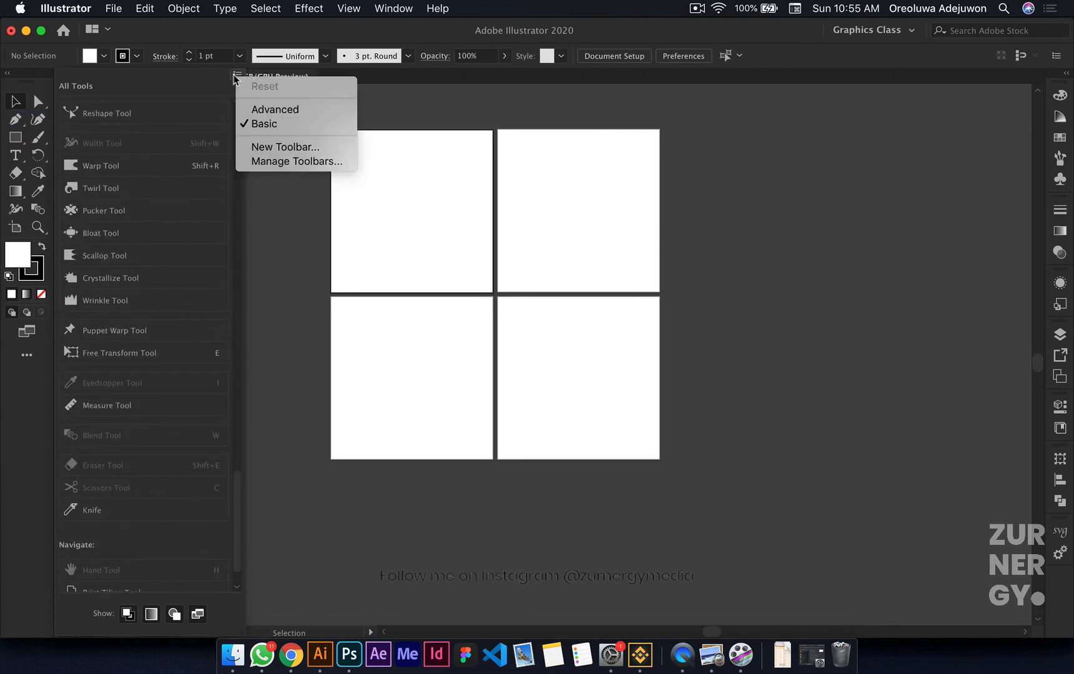
pyautogui.click(281, 109)
pyautogui.moveTo(237, 133); pyautogui.dragTo(33, 136)
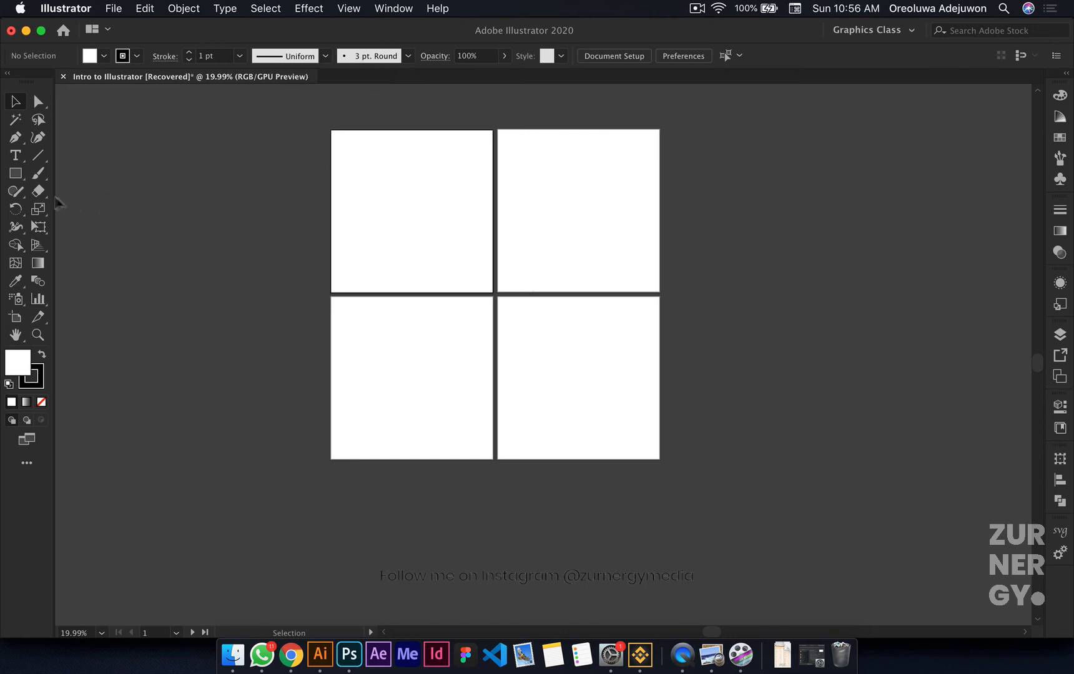
# Step: Draw a square about half the artboard's width on the first artboard with the Rectangle tool
pyautogui.click(17, 175)
pyautogui.moveTo(197, 167)
pyautogui.mouseDown()
pyautogui.moveTo(281, 250)
pyautogui.moveTo(429, 228)
pyautogui.mouseUp()
pyautogui.press('v')
# Step: Try a green fill on the square, and set its fill color to hex ffc900
pyautogui.click(1061, 100)
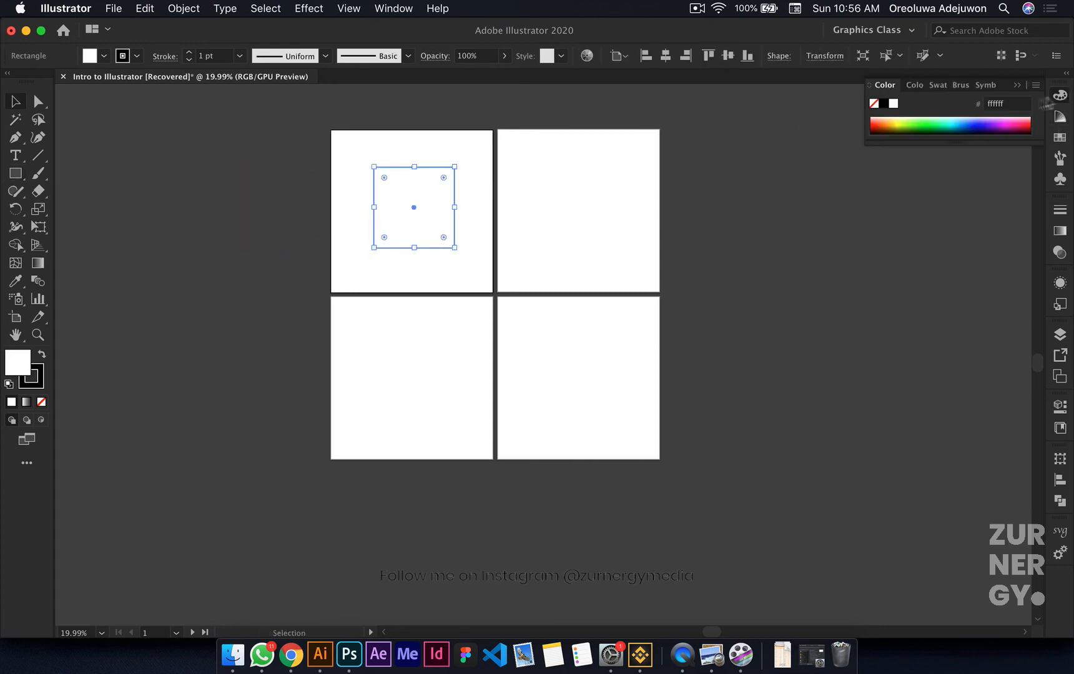
pyautogui.click(937, 119)
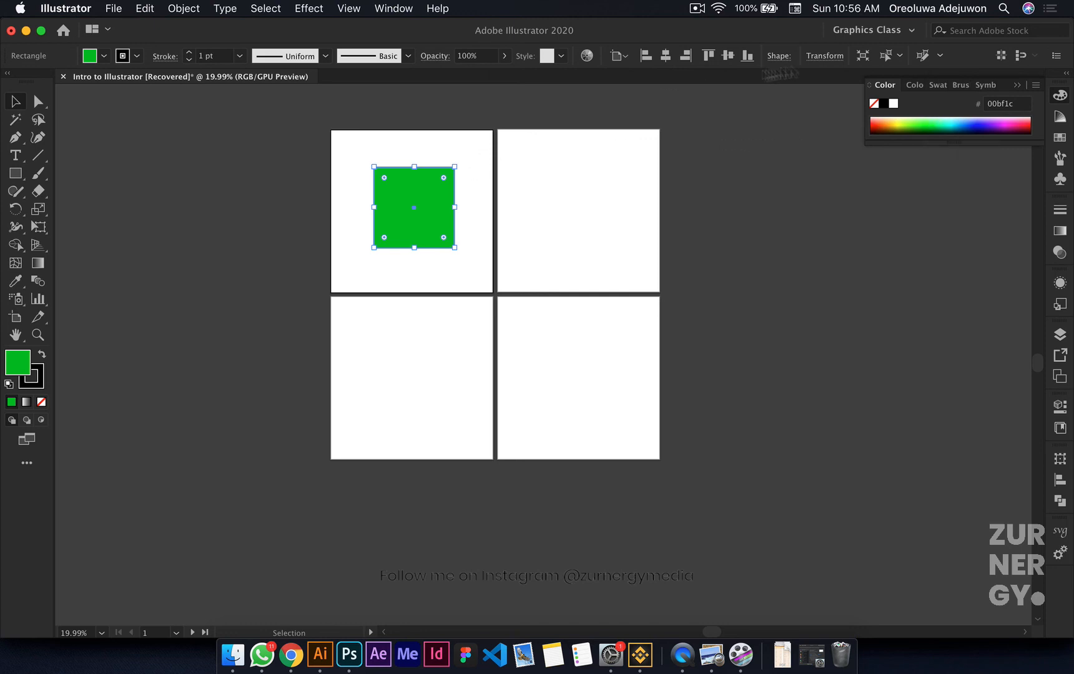
pyautogui.click(1019, 103)
pyautogui.doubleClick(1018, 103)
pyautogui.write('ffc900')
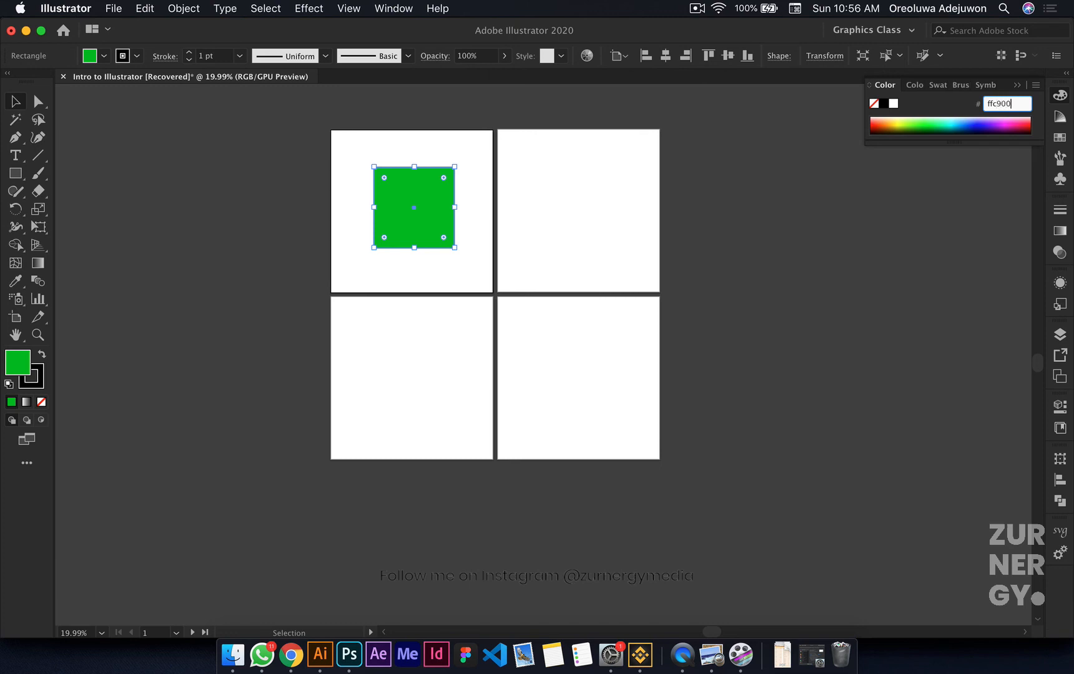
pyautogui.press('Return')
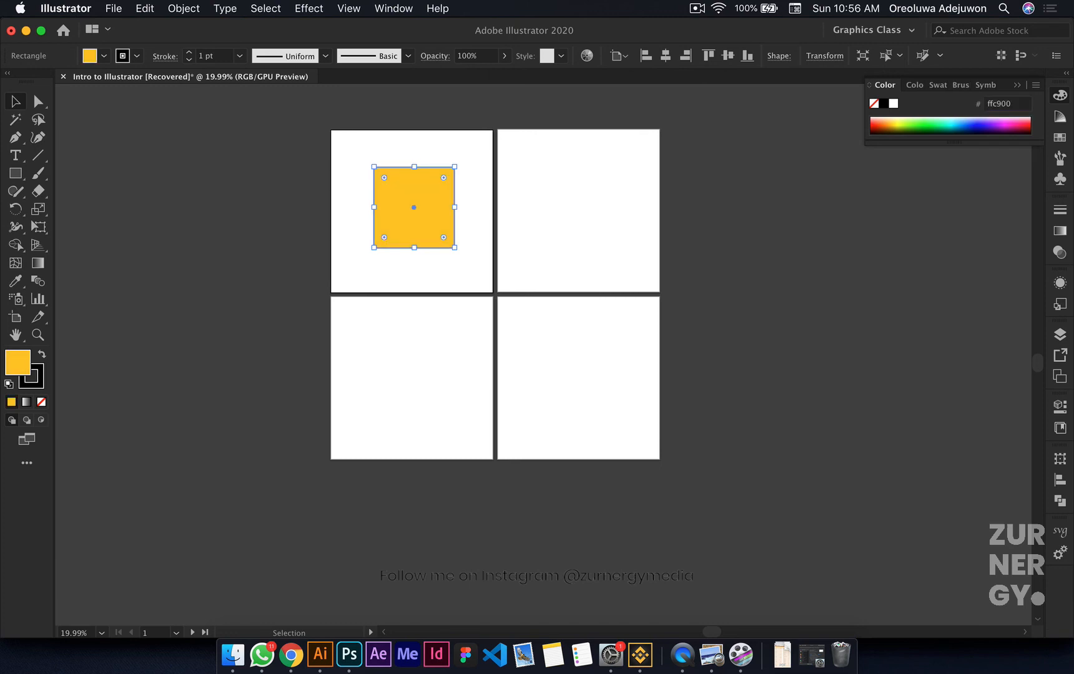
# Step: Center the yellow square horizontally and vertically on its artboard
pyautogui.scroll(5, 471, 213)
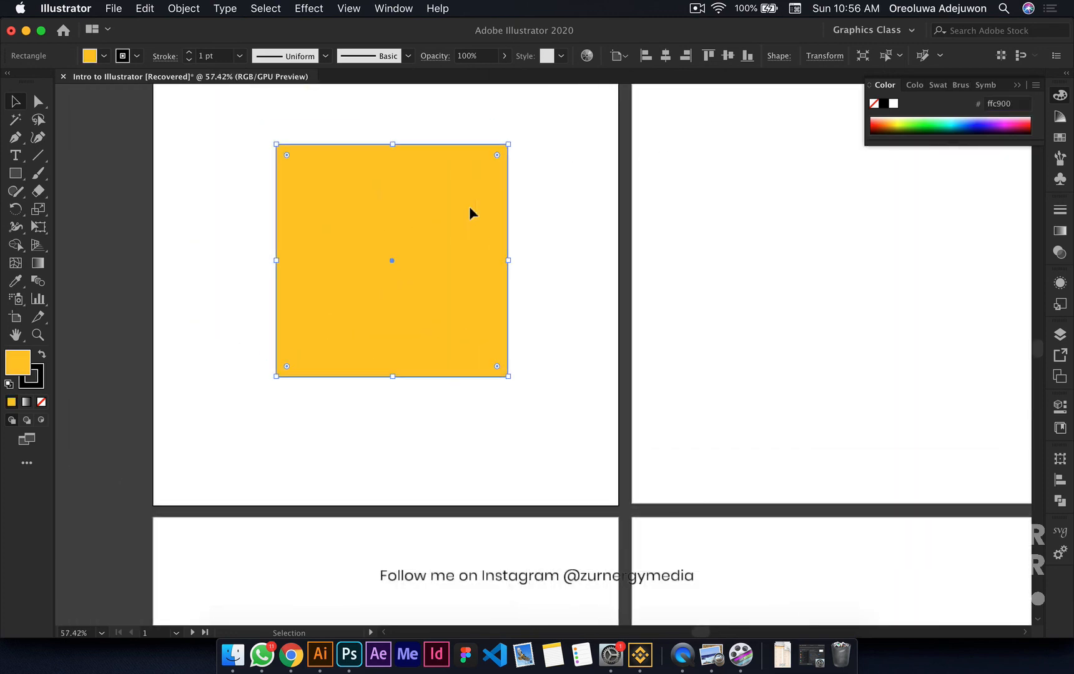
pyautogui.click(666, 55)
pyautogui.click(727, 55)
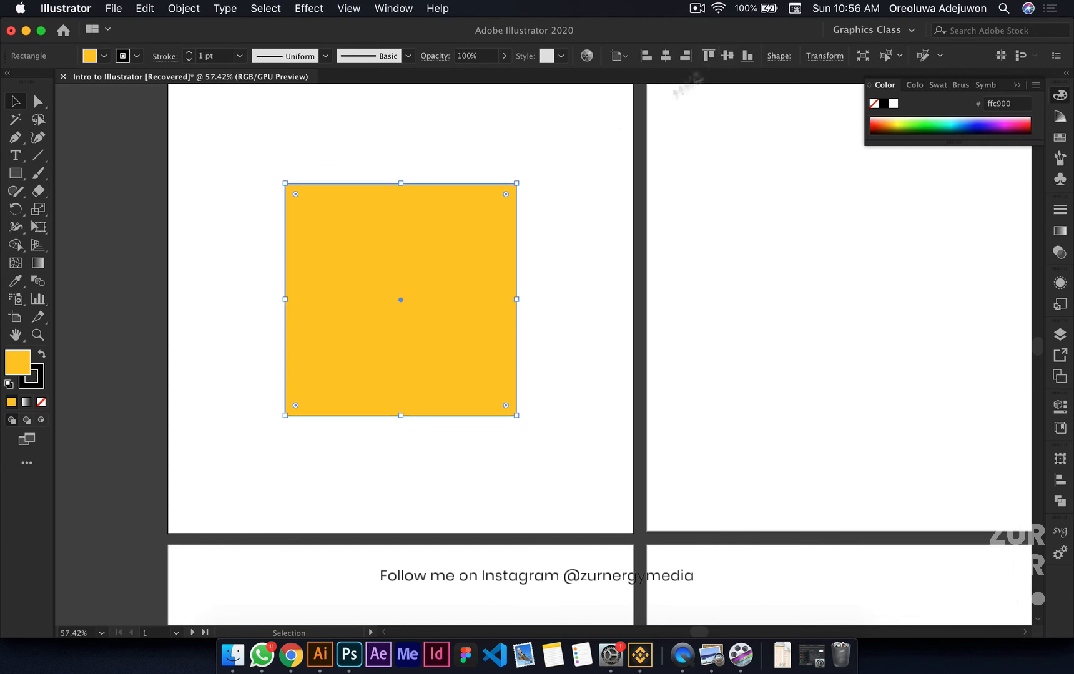
# Step: Duplicate the square with a slight diagonal offset so the copy overlaps the original, and fill the copy with black
pyautogui.keyDown('alt'); pyautogui.moveTo(416, 289); pyautogui.dragTo(451, 325); pyautogui.keyUp('alt')
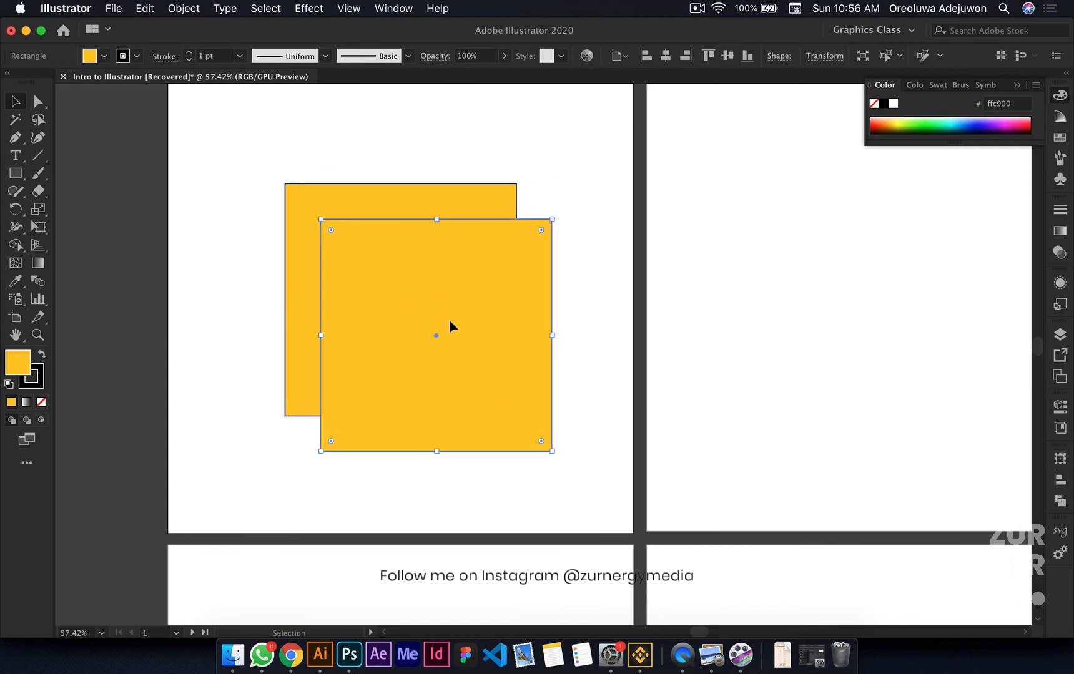
pyautogui.click(885, 105)
pyautogui.click(577, 175)
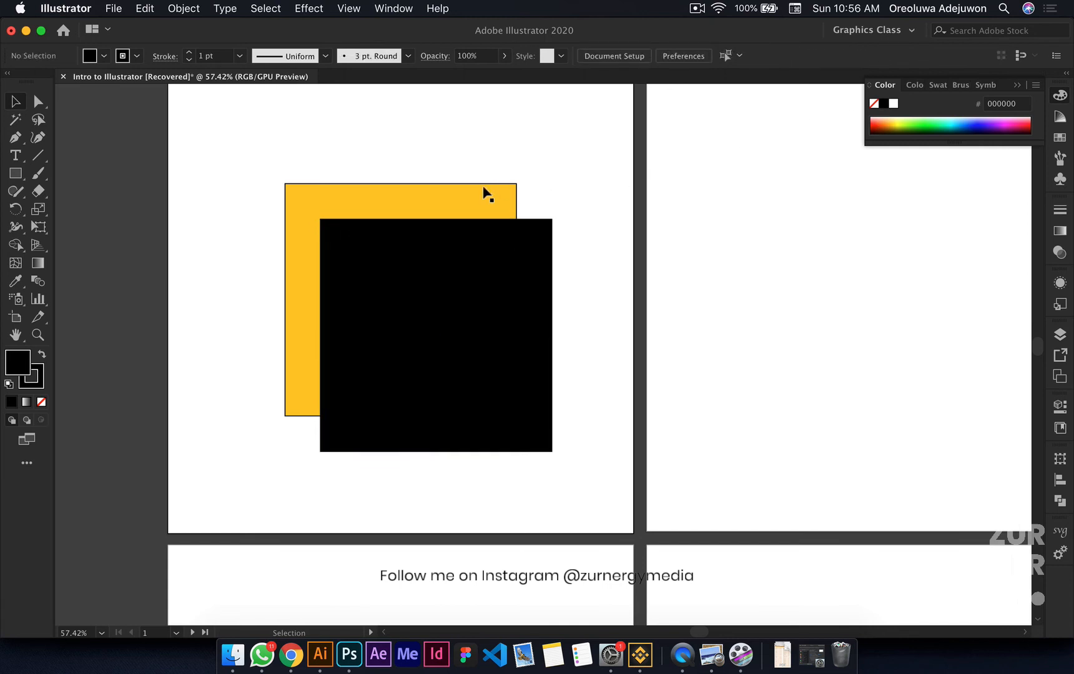
# Step: Undo the copy's black fill and swap its fill and stroke colors, giving it a black fill and yellow outline
pyautogui.click(520, 236)
pyautogui.press('x')
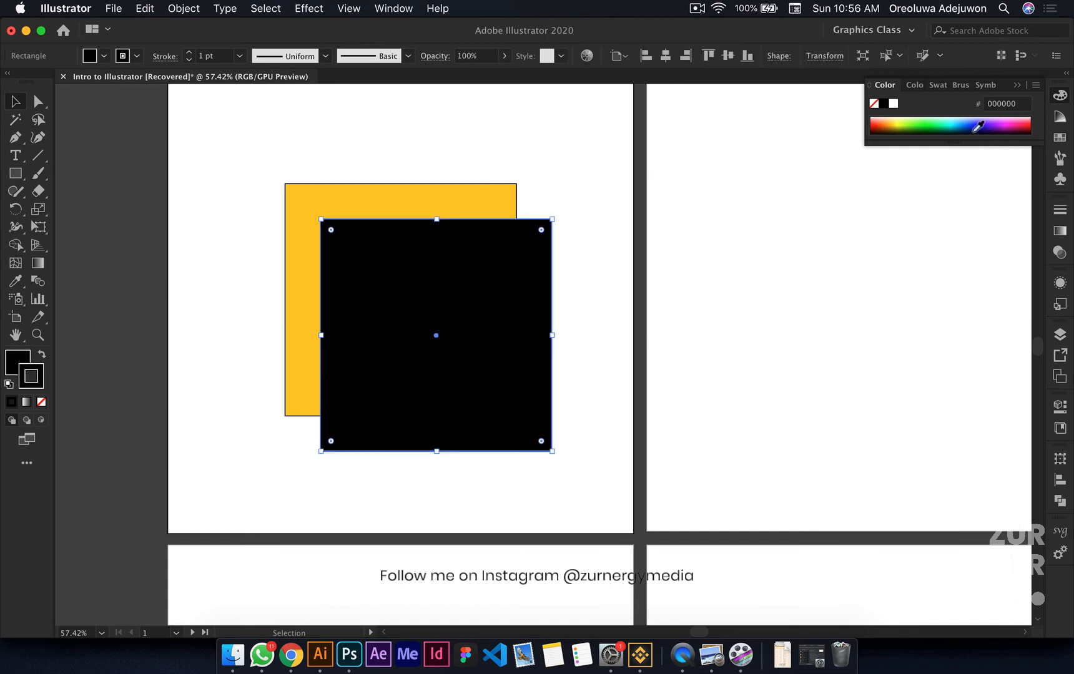
pyautogui.click(1009, 104)
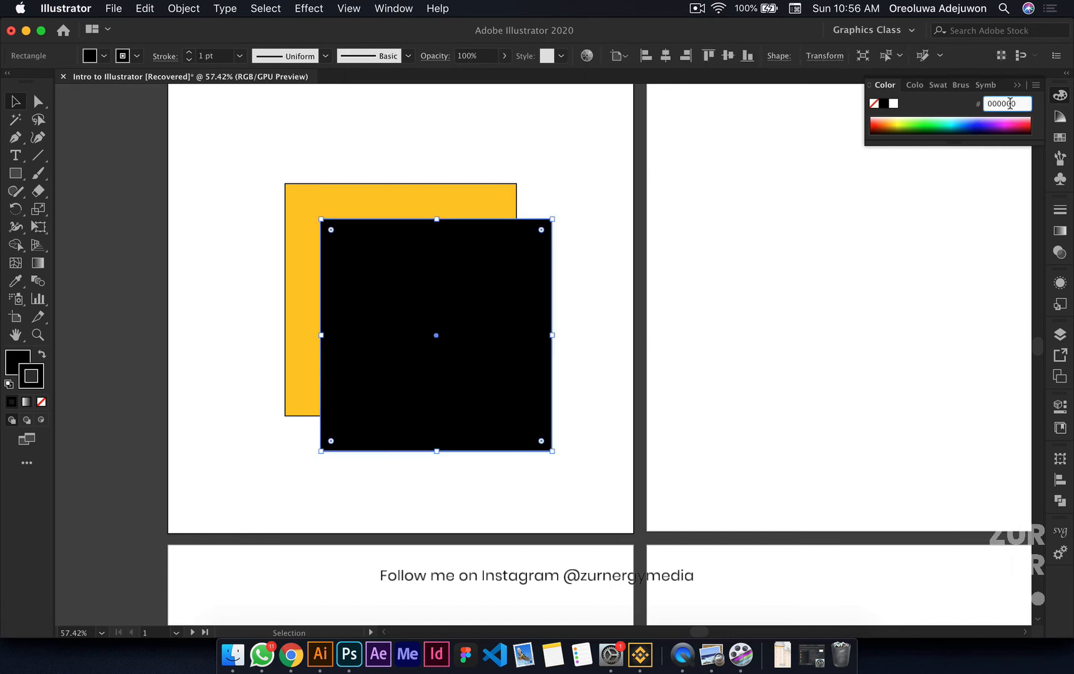
pyautogui.click(645, 273)
pyautogui.press('super+z')
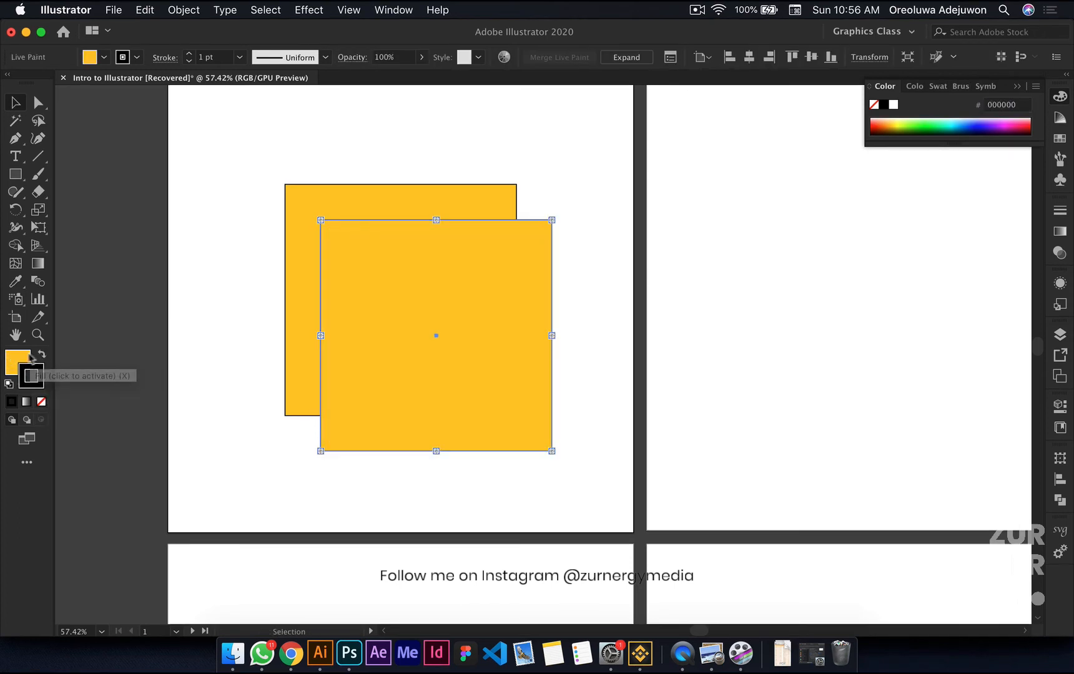
pyautogui.click(42, 355)
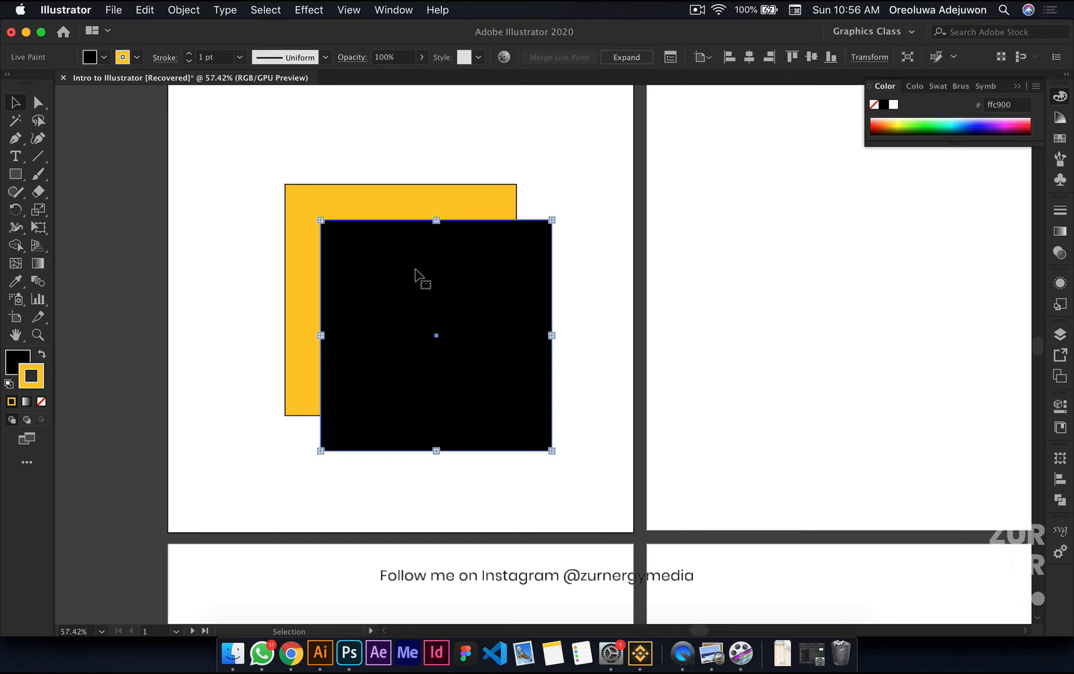
pyautogui.click(264, 185)
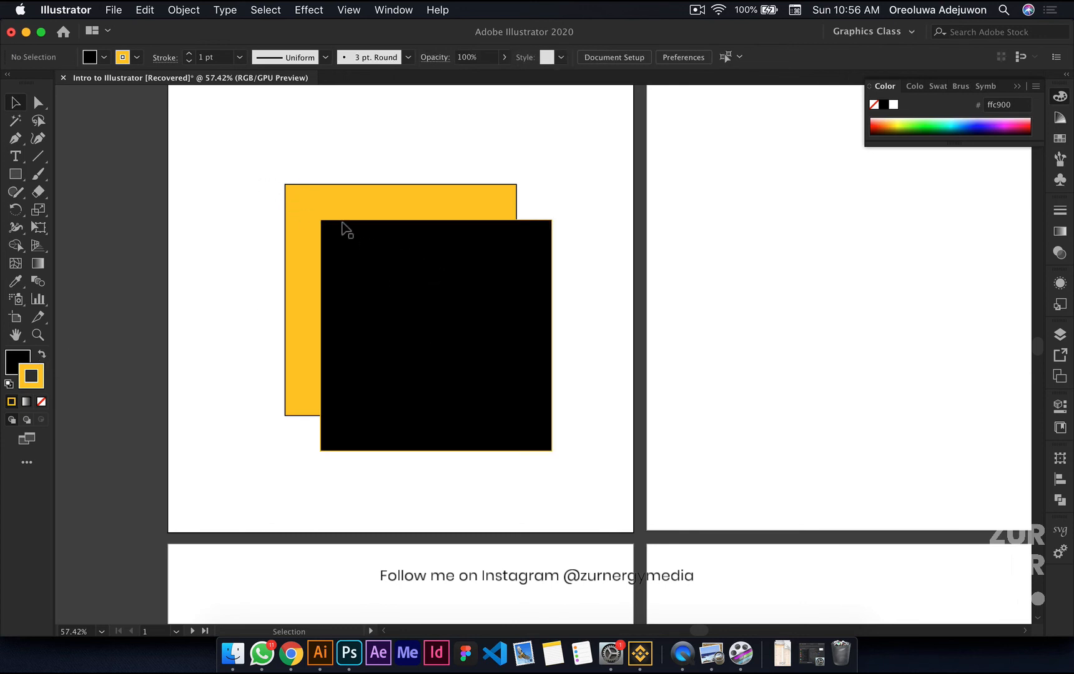
# Step: Examine the black outline of the yellow square and the yellow outline of the black square up close
pyautogui.scroll(5, 534, 225)
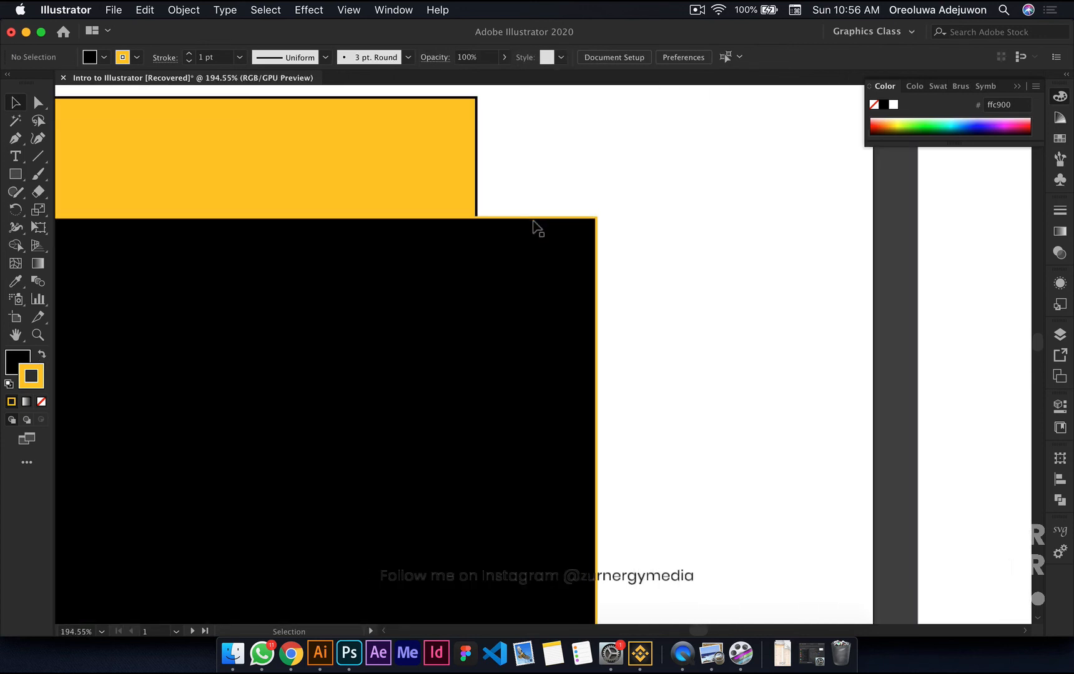
pyautogui.scroll(5, 538, 228)
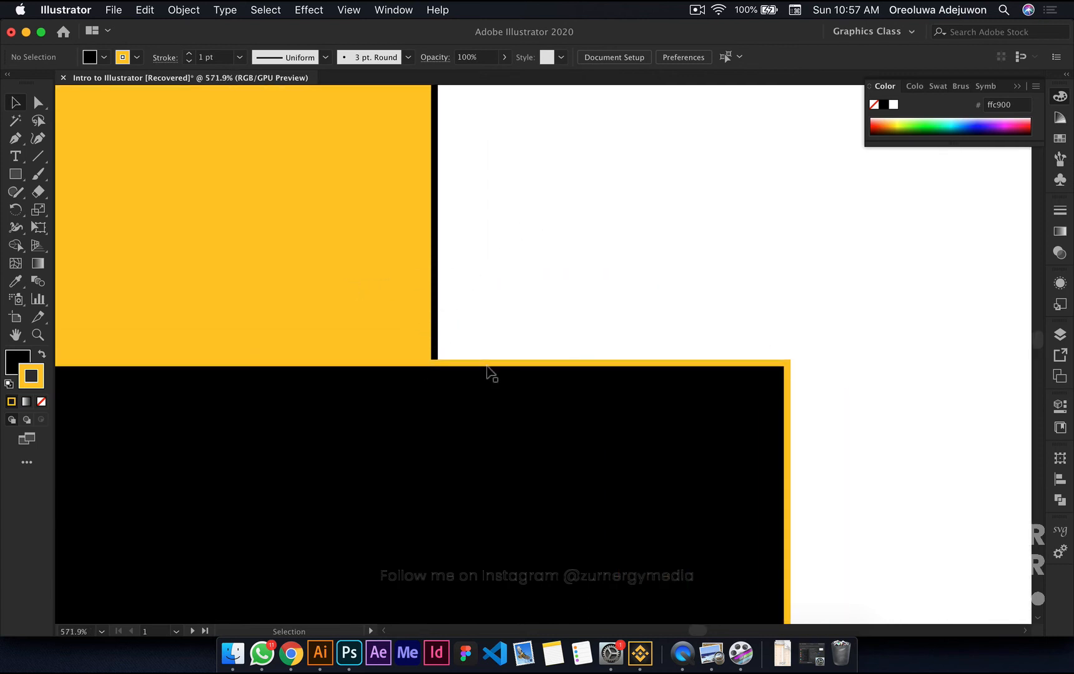
pyautogui.scroll(-5, 489, 369)
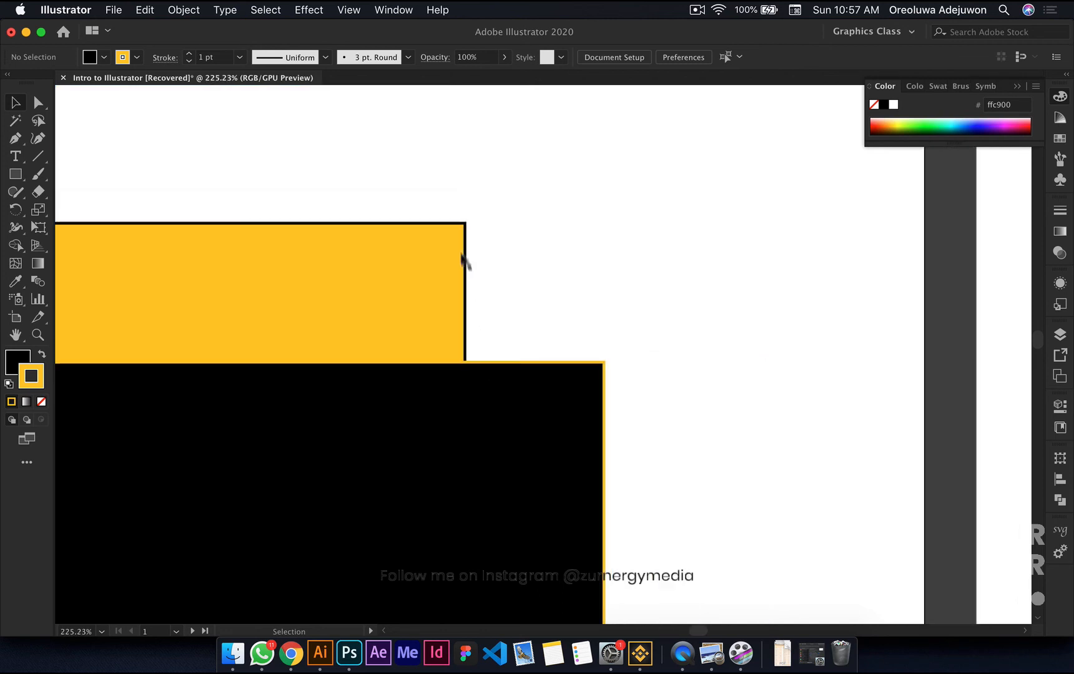
pyautogui.scroll(4, 451, 231)
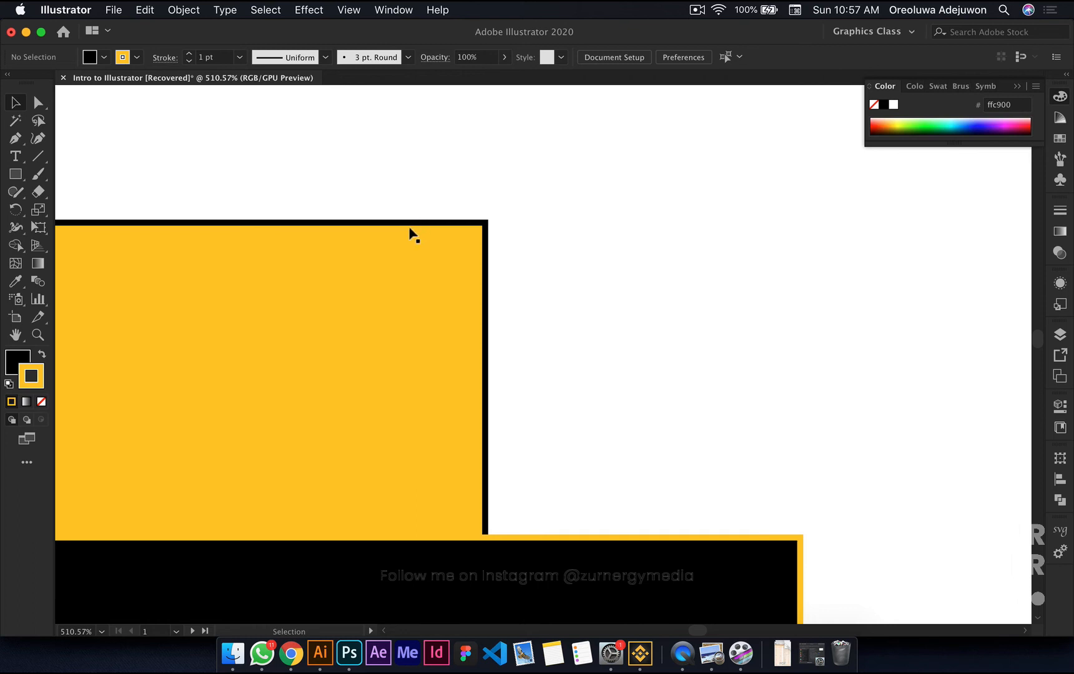
pyautogui.scroll(-5, 275, 161)
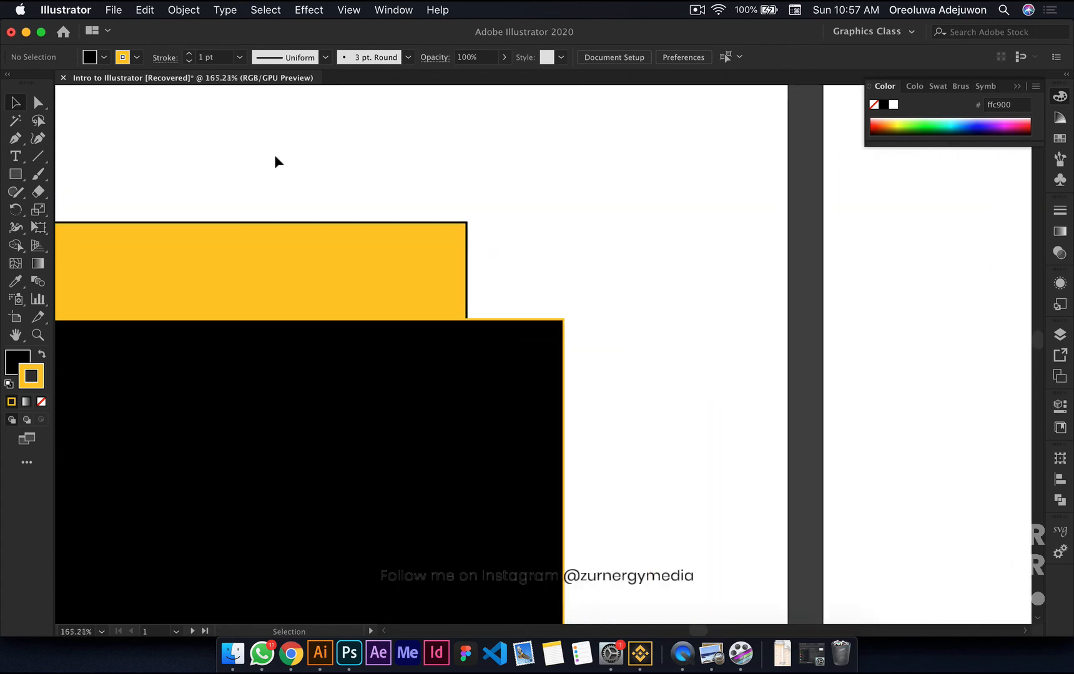
pyautogui.scroll(-3, 276, 161)
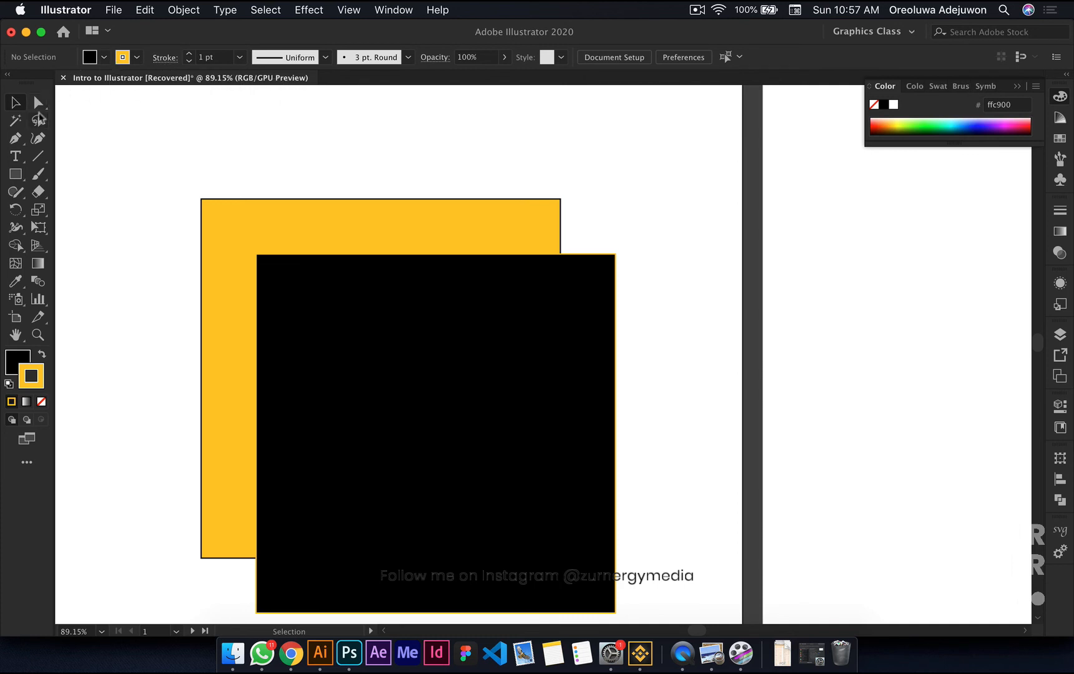
# Step: Place a point text object in the empty area above the yellow square, and delete it
pyautogui.click(16, 177)
pyautogui.click(18, 157)
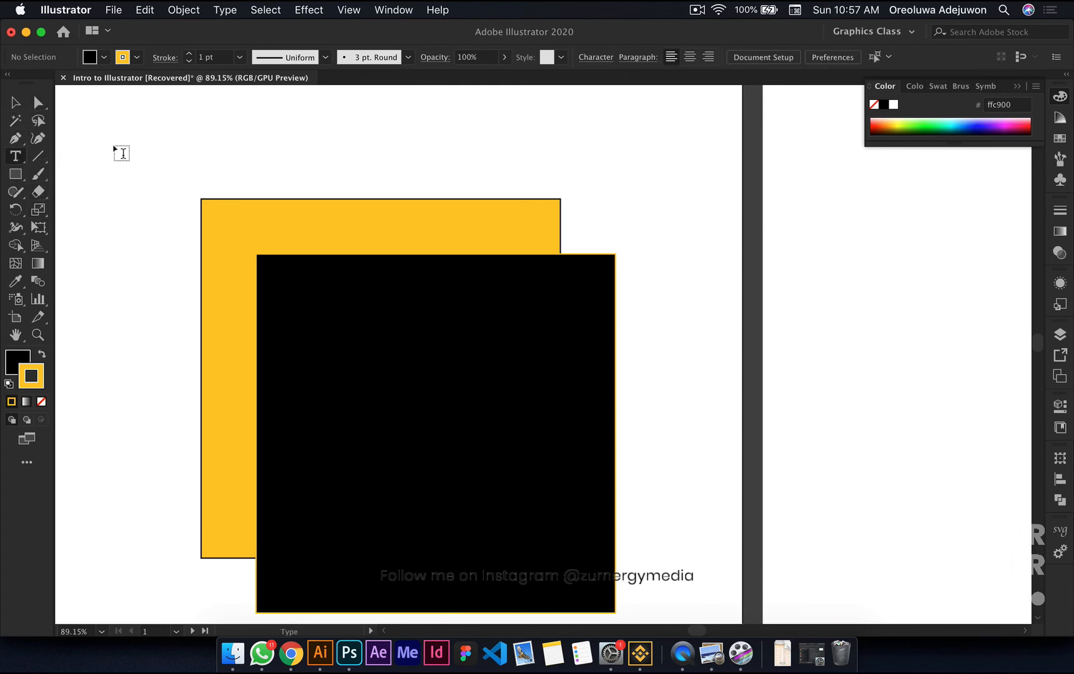
pyautogui.click(121, 135)
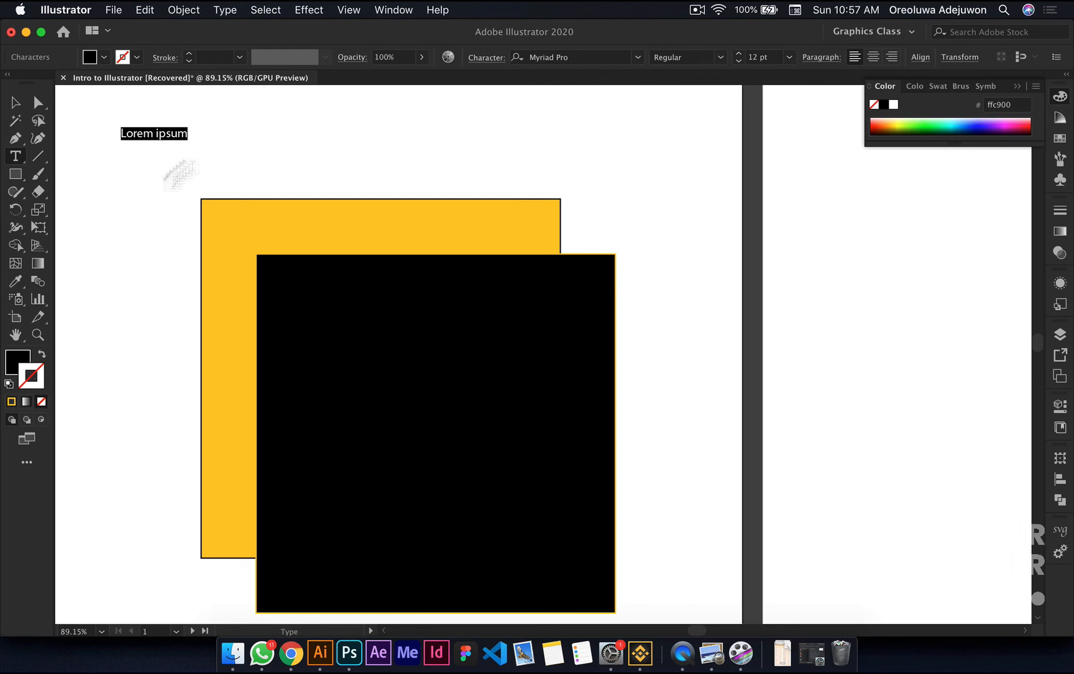
pyautogui.press('Escape')
pyautogui.press('Delete')
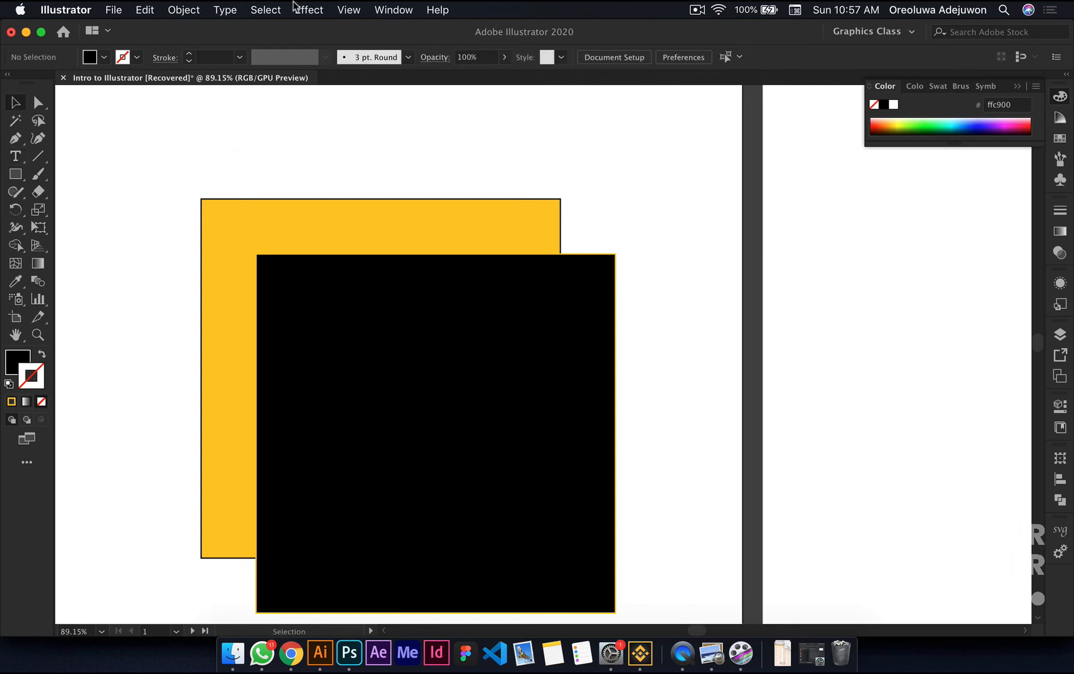
# Step: Draw a small black square in the empty area above the yellow square, and delete it
pyautogui.press('m')
pyautogui.moveTo(109, 132); pyautogui.dragTo(164, 186)
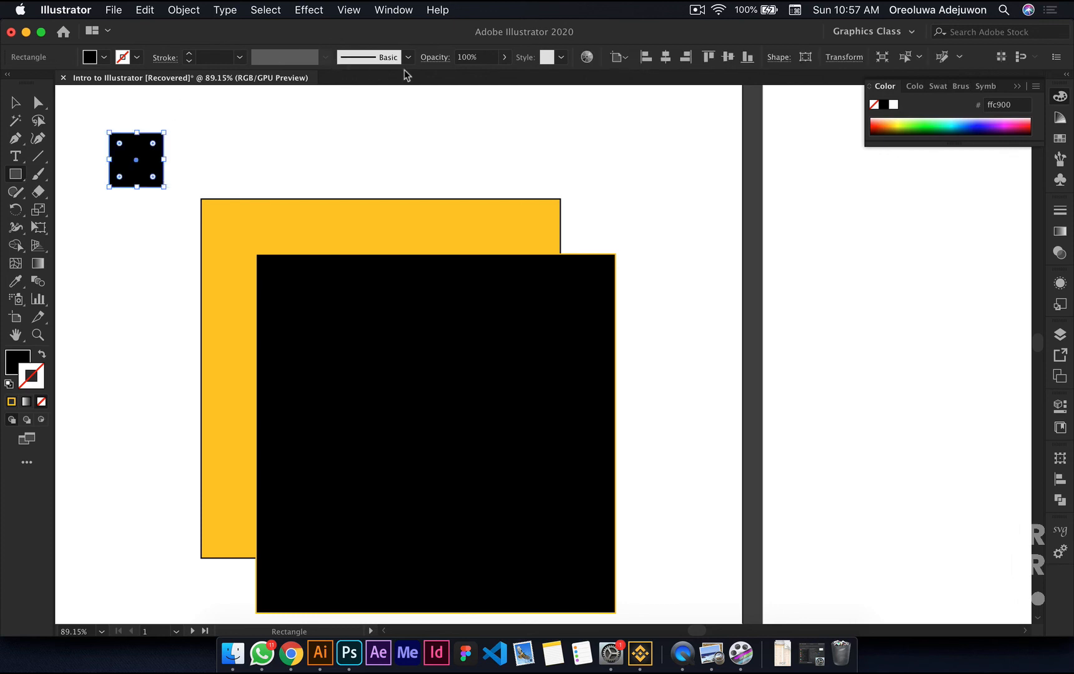
pyautogui.press('Delete')
# Step: Place placeholder text above the yellow square, replace it with the letter m, and clear the text
pyautogui.press('t')
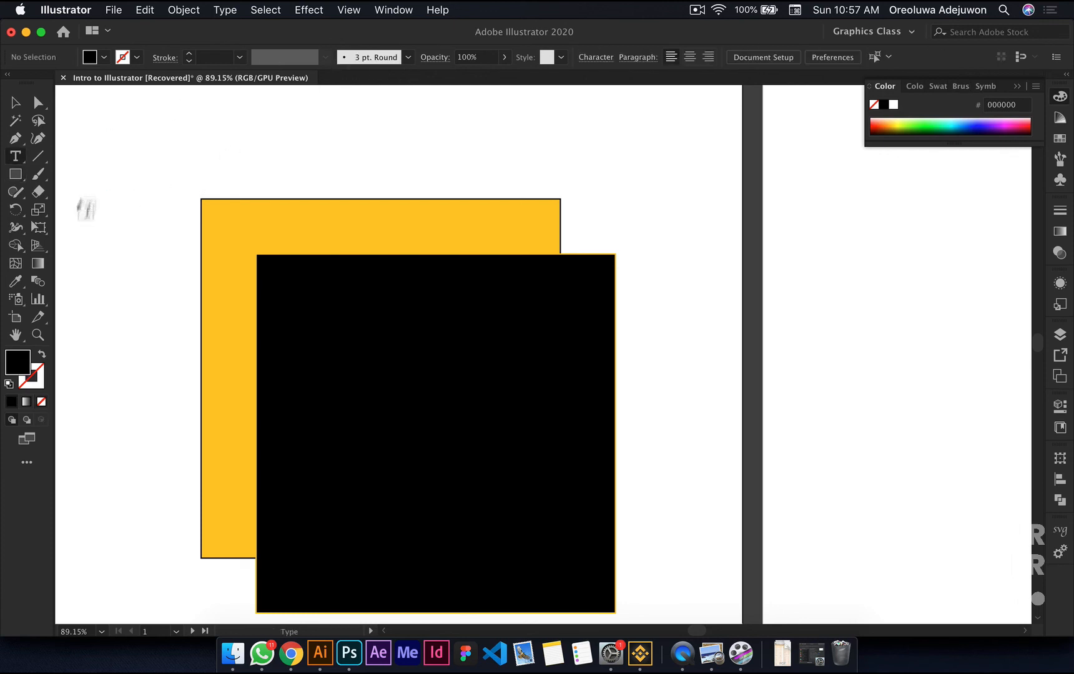
pyautogui.click(104, 142)
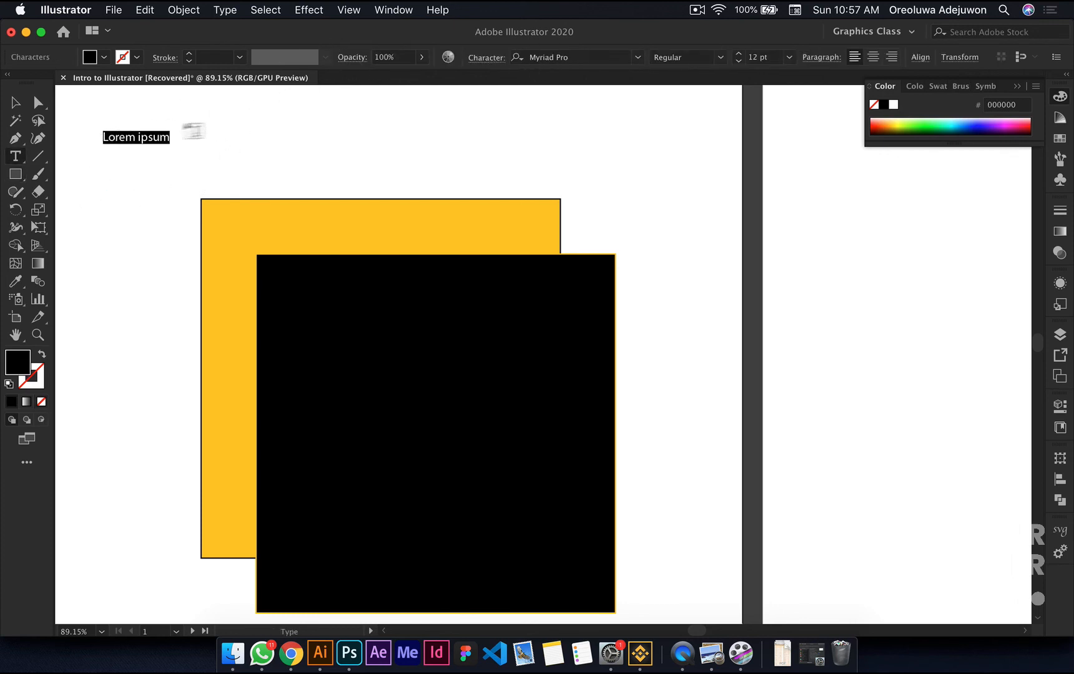
pyautogui.press('BackSpace')
pyautogui.write('m')
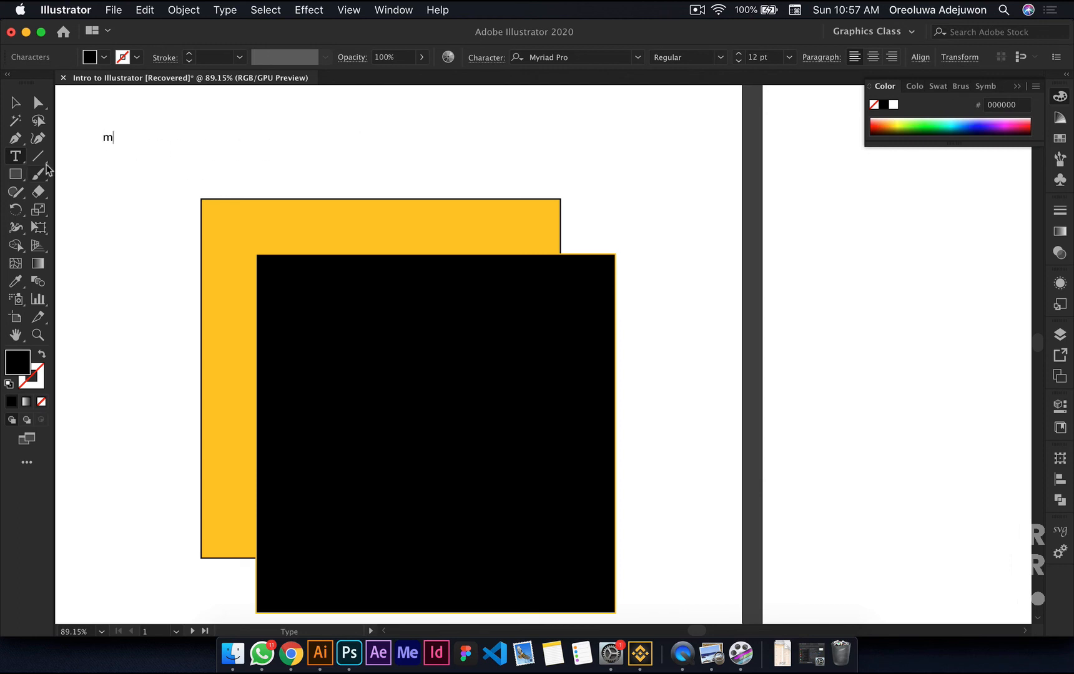
pyautogui.press('BackSpace')
pyautogui.press('Escape')
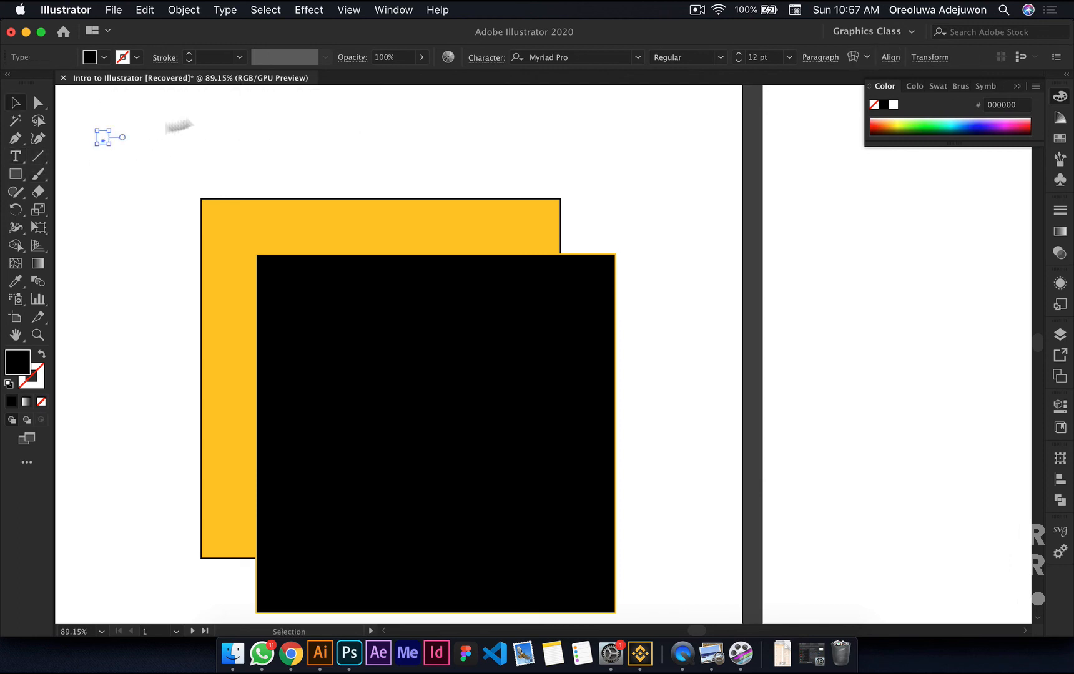
# Step: Draw a small, wide black rectangle above the yellow square, and delete it
pyautogui.click(14, 178)
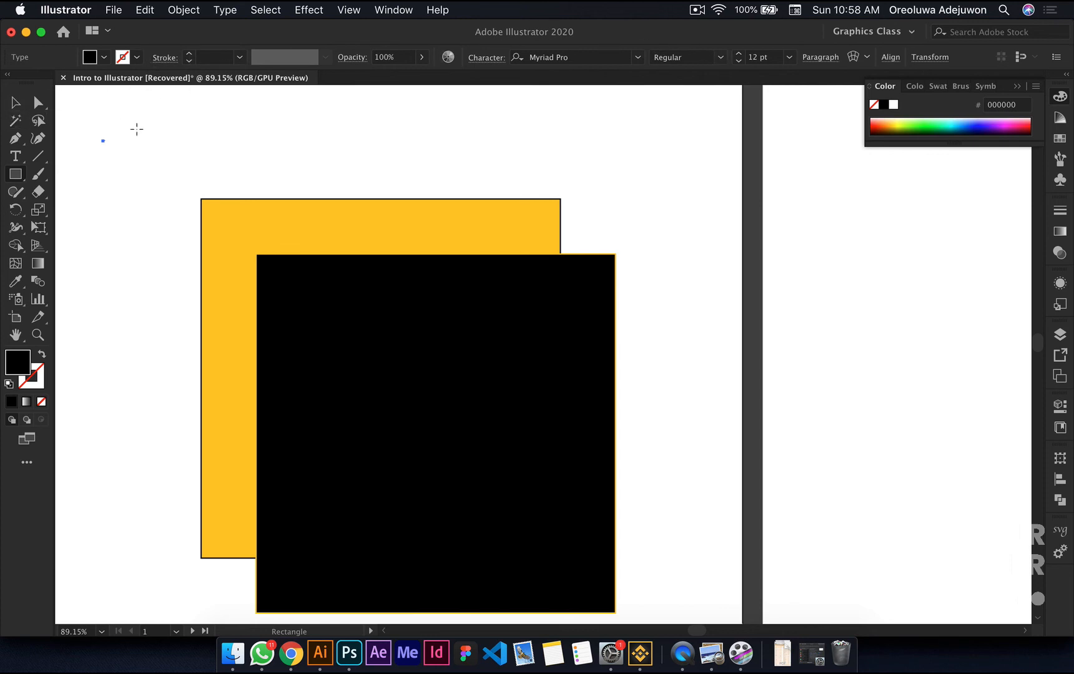
pyautogui.moveTo(129, 128); pyautogui.dragTo(221, 183)
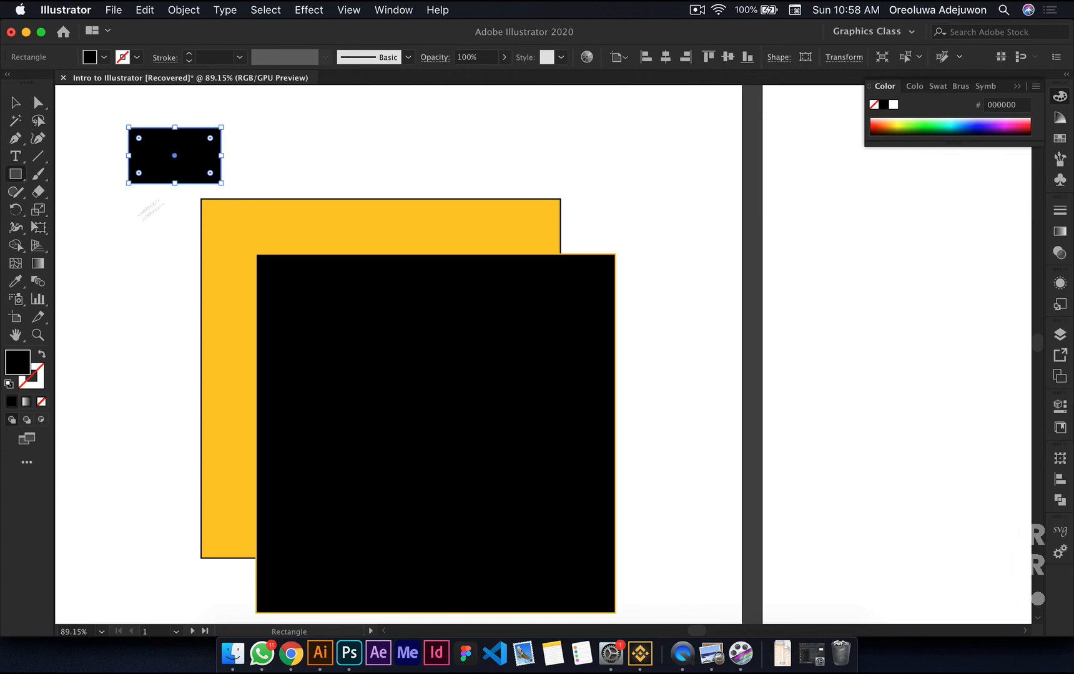
pyautogui.press('Delete')
# Step: Reduce the yellow square's stroke weight to 0.25 pt
pyautogui.press('v')
pyautogui.click(259, 213)
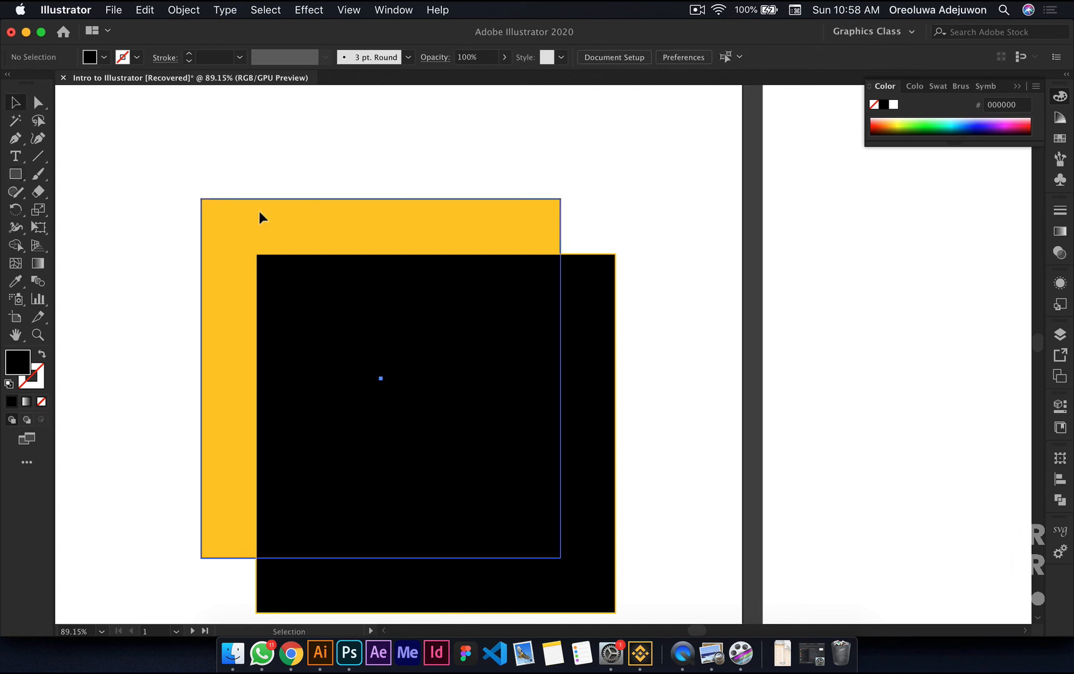
pyautogui.scroll(6, 259, 212)
pyautogui.scroll(7, 132, 171)
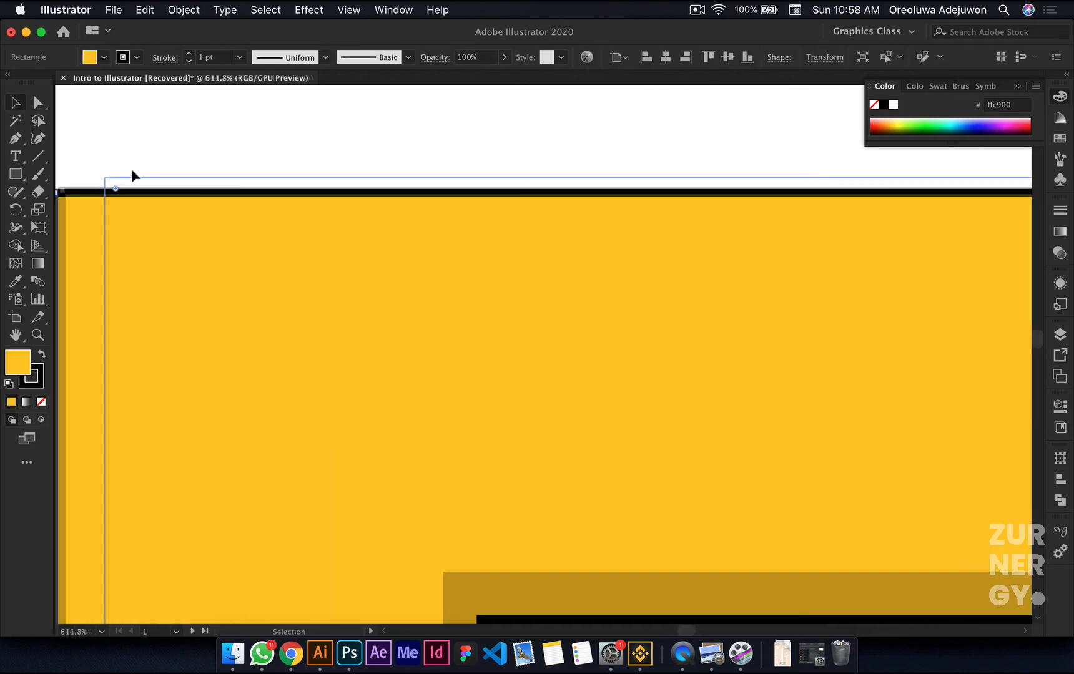
pyautogui.click(167, 58)
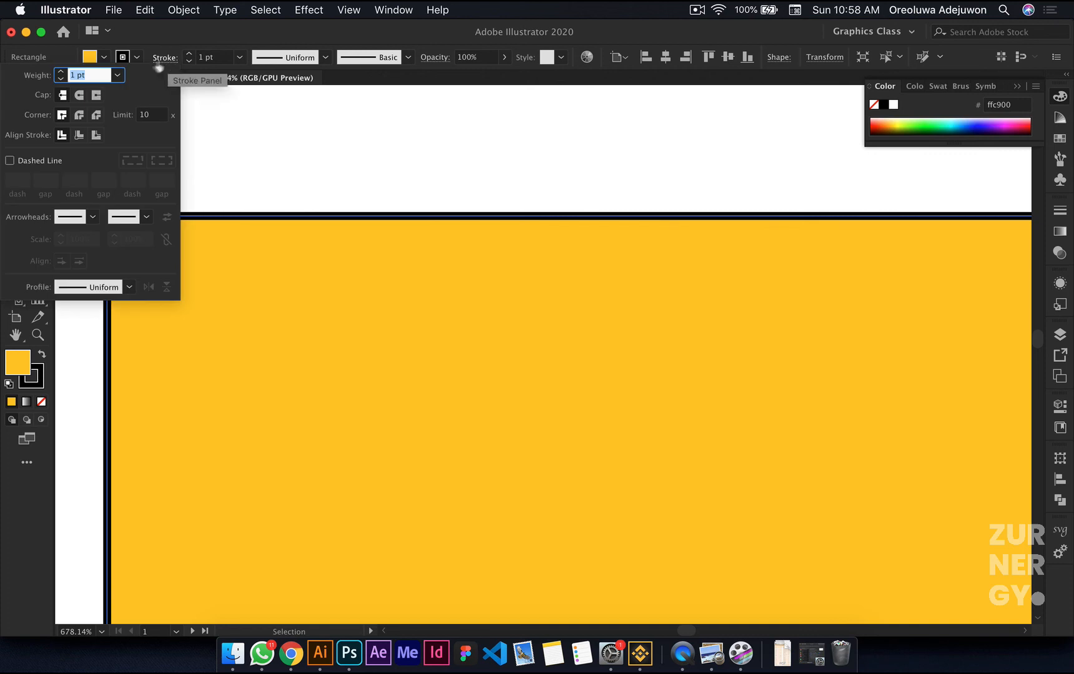
pyautogui.click(189, 61)
pyautogui.click(189, 61)
pyautogui.click(189, 61)
pyautogui.click(189, 61)
# Step: Try a stroke weight of 0 on the yellow square, and undo that change
pyautogui.click(198, 61)
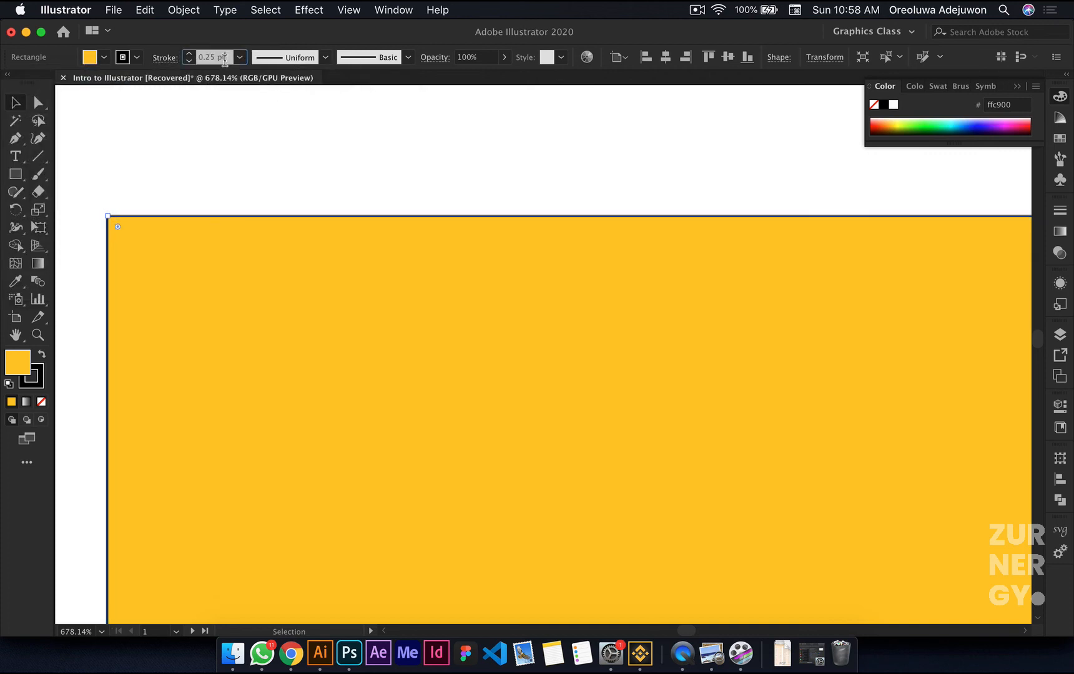
pyautogui.press('super+a')
pyautogui.write('0')
pyautogui.press('Return')
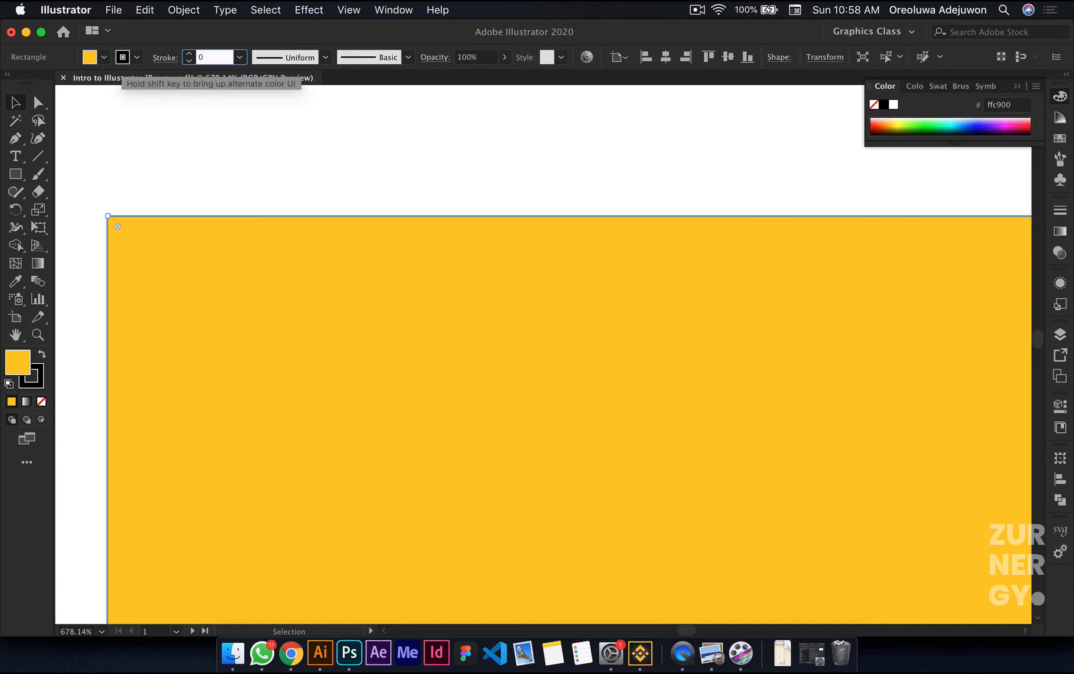
pyautogui.press('super+shift+a')
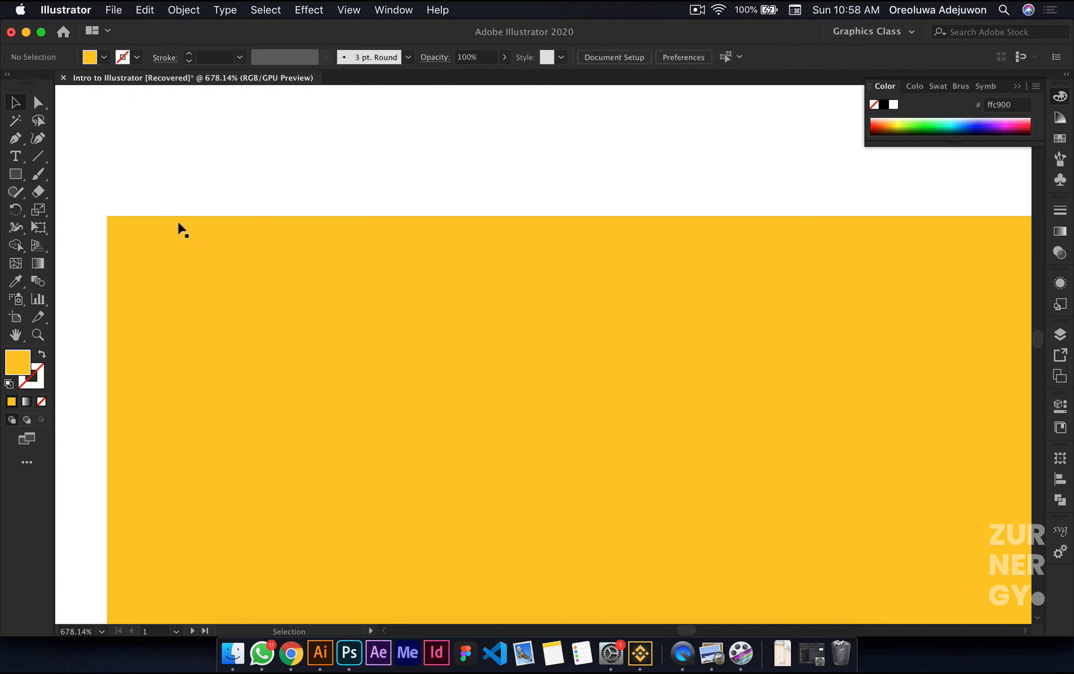
pyautogui.scroll(-2, 176, 253)
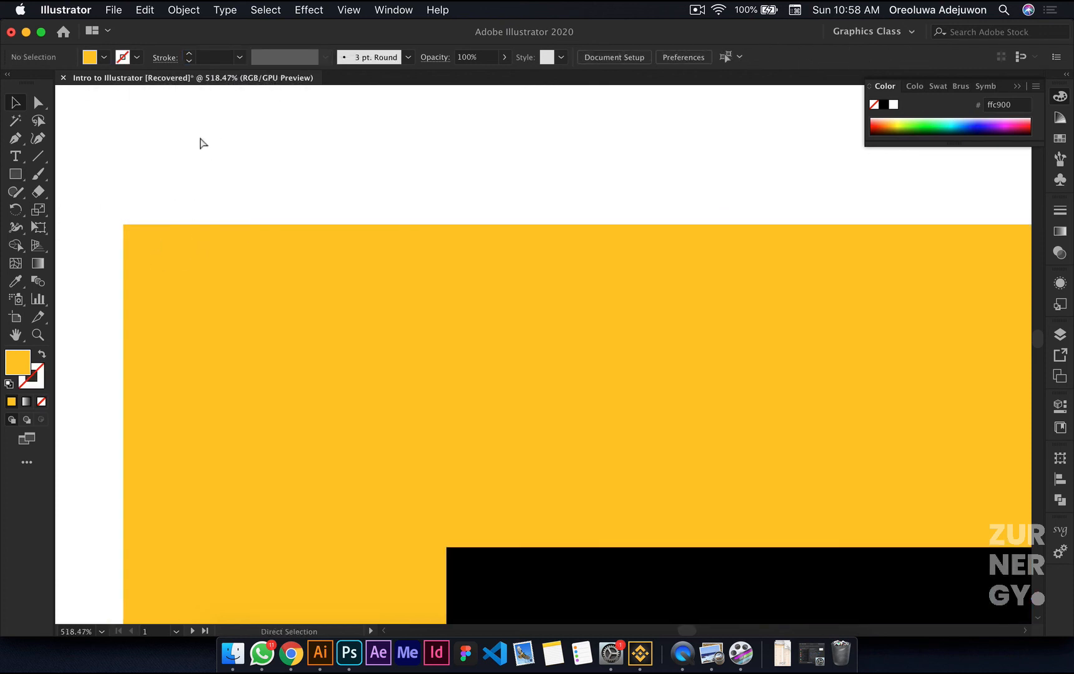
pyautogui.press('super+z')
pyautogui.press('super+z')
# Step: Set the yellow square's stroke color to None and deselect the square
pyautogui.click(38, 384)
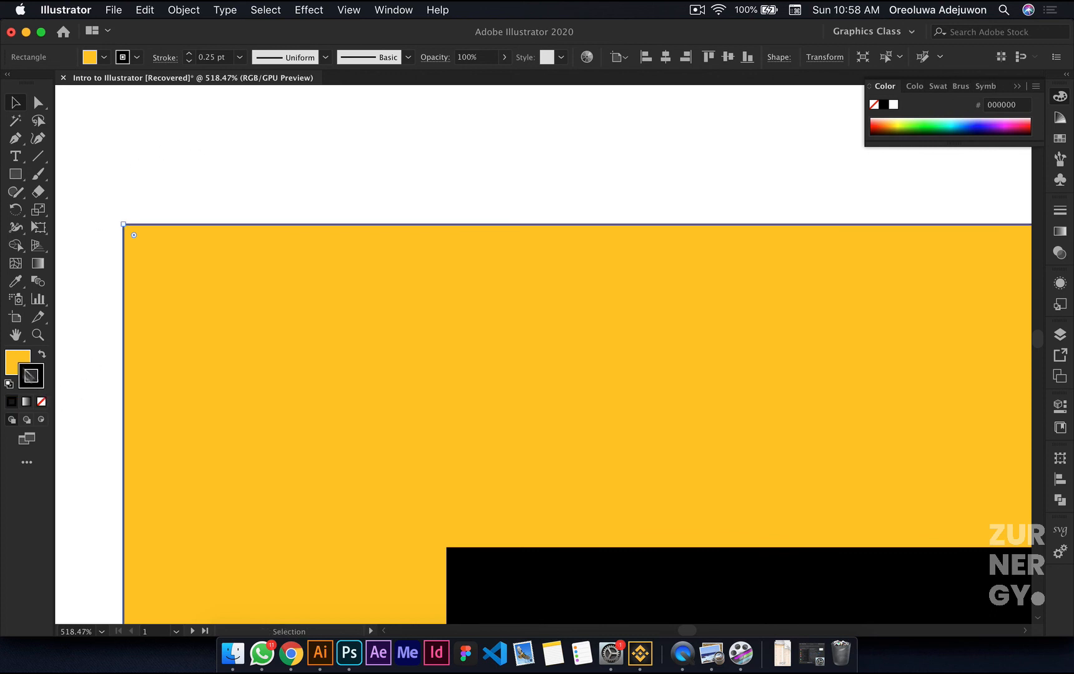
pyautogui.click(16, 362)
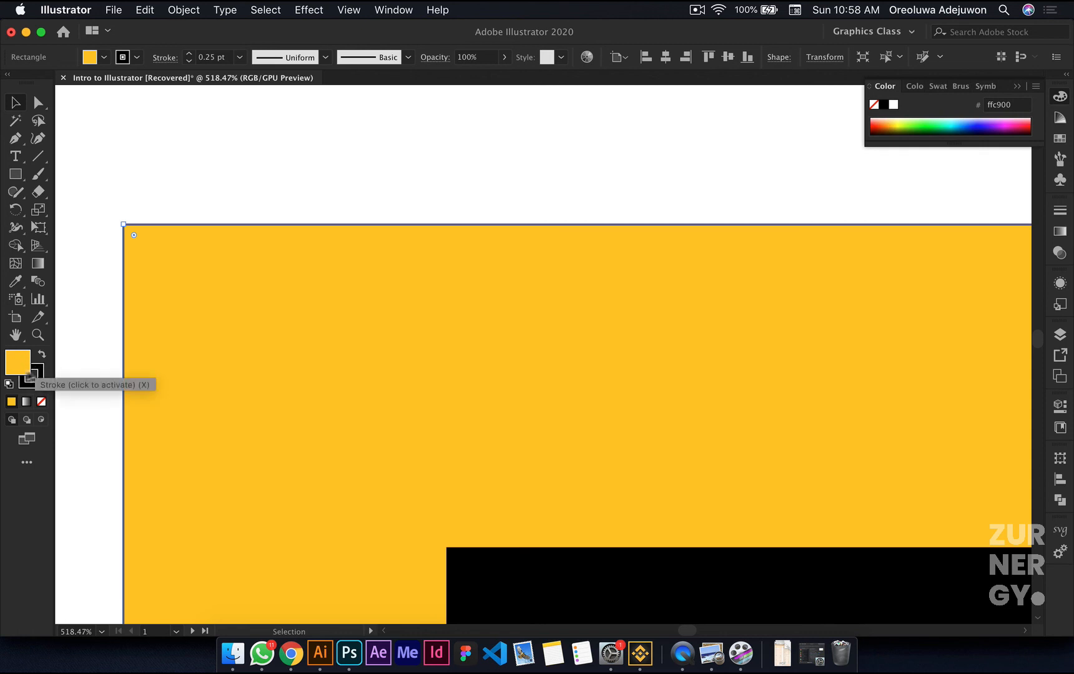
pyautogui.click(32, 382)
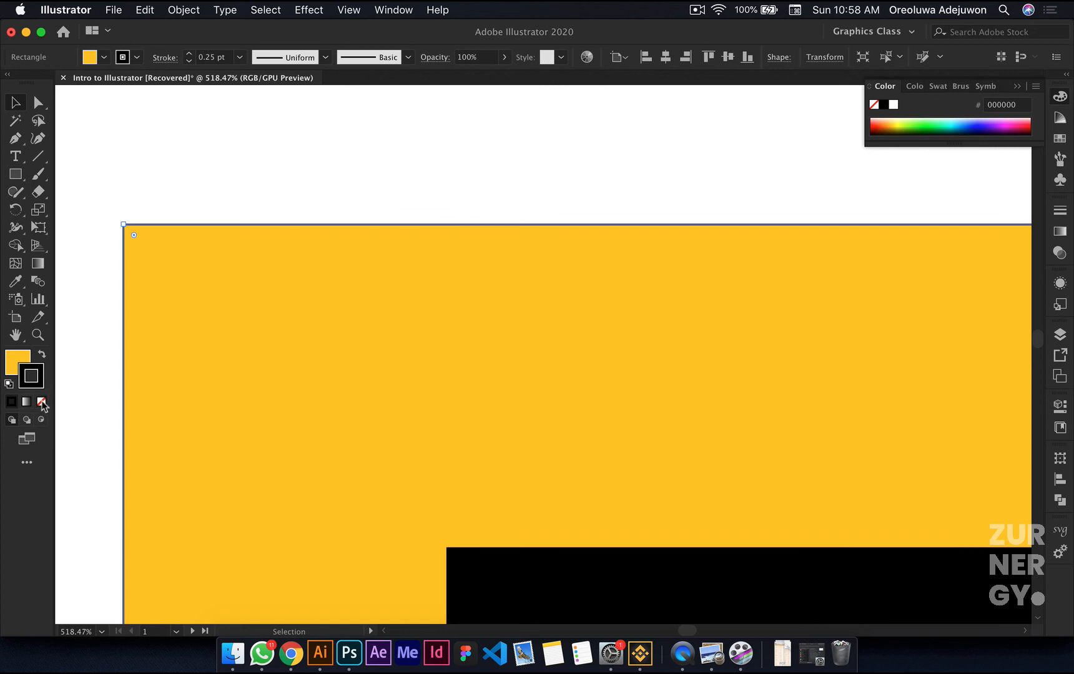
pyautogui.click(42, 403)
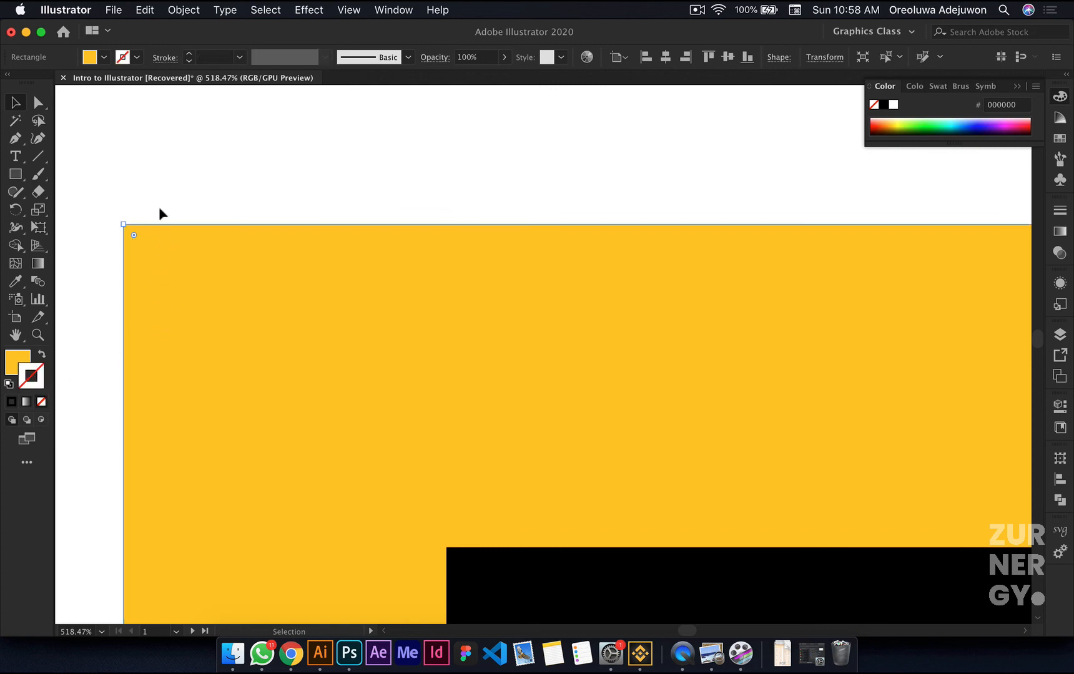
pyautogui.click(180, 188)
# Step: Set the black square's stroke color to None, make its fill the active color, and deselect it
pyautogui.scroll(-8, 180, 188)
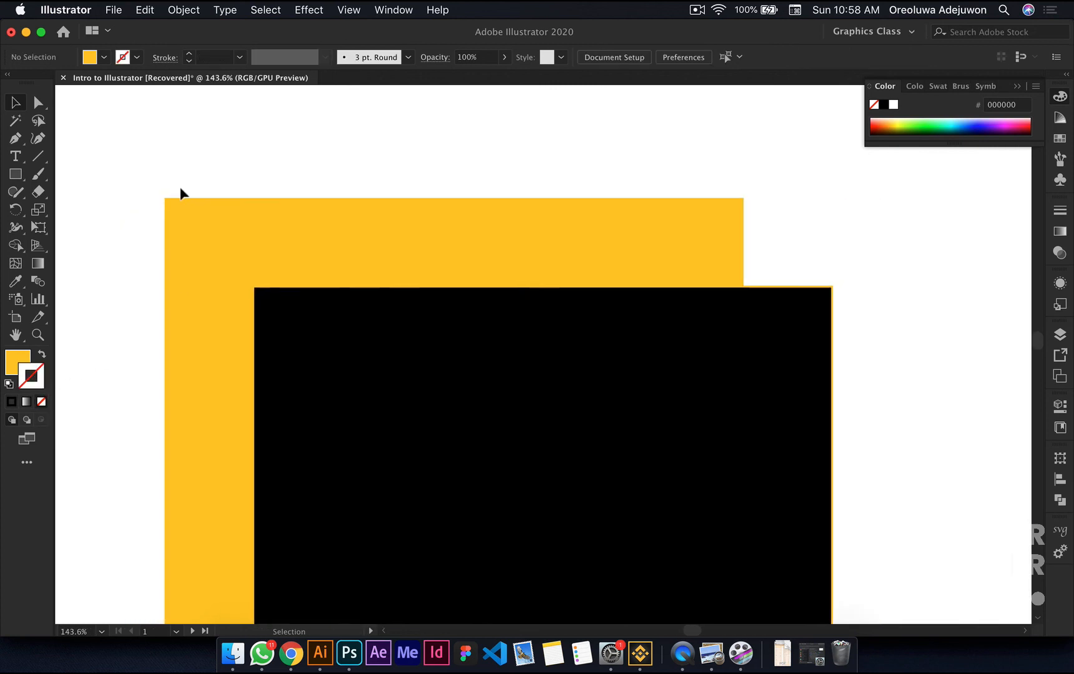
pyautogui.click(494, 370)
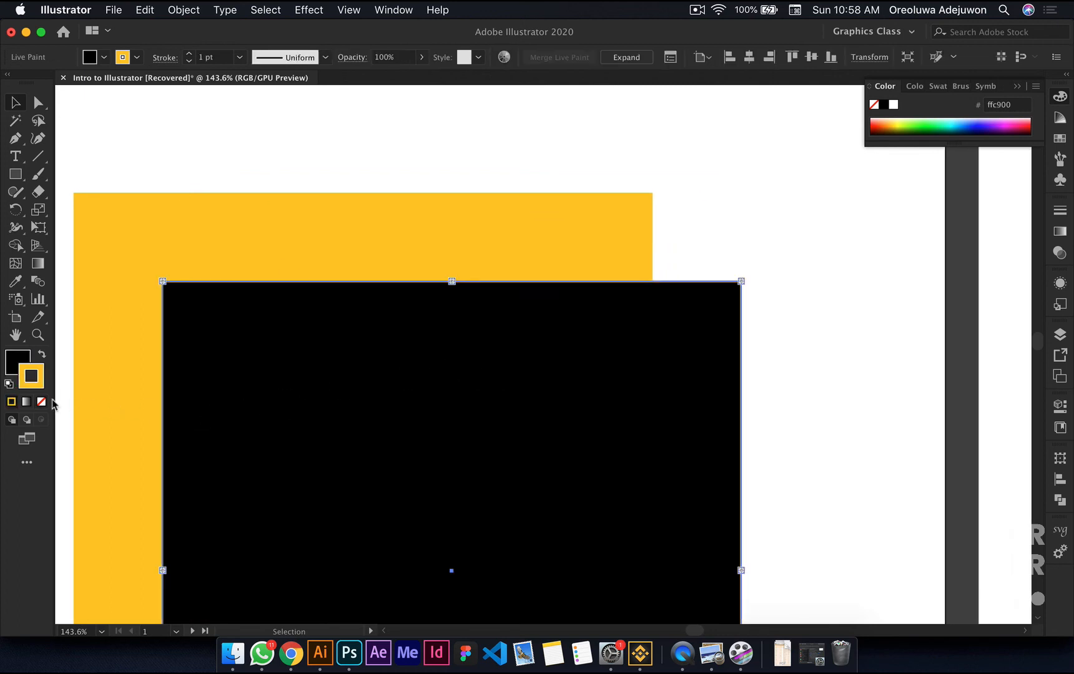
pyautogui.click(41, 402)
pyautogui.click(14, 360)
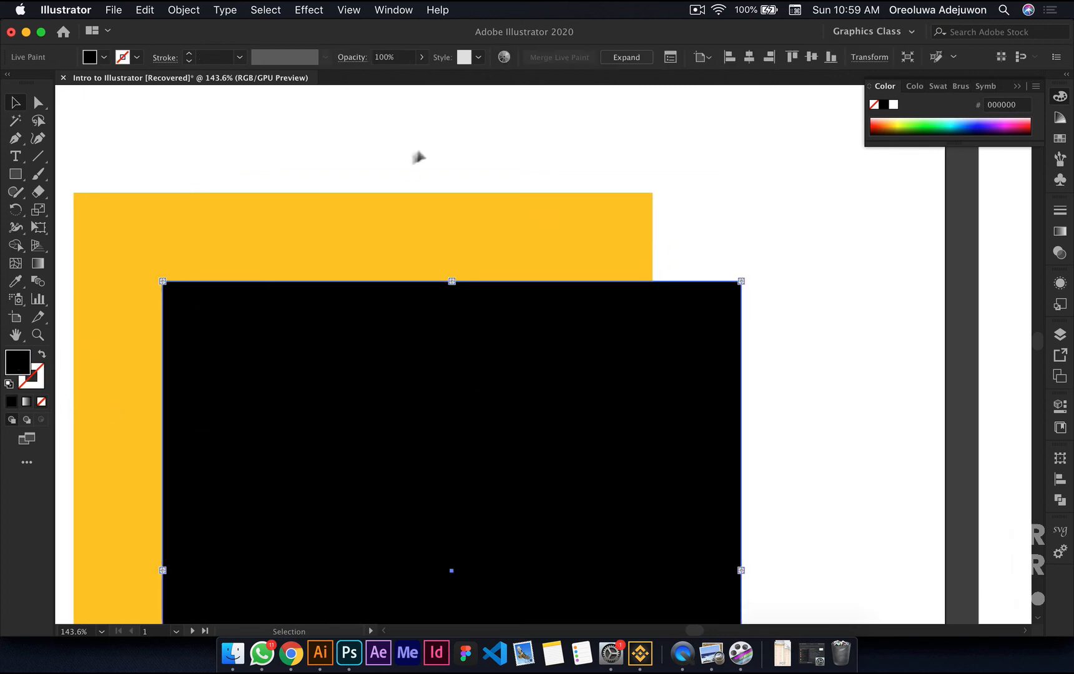
pyautogui.click(212, 136)
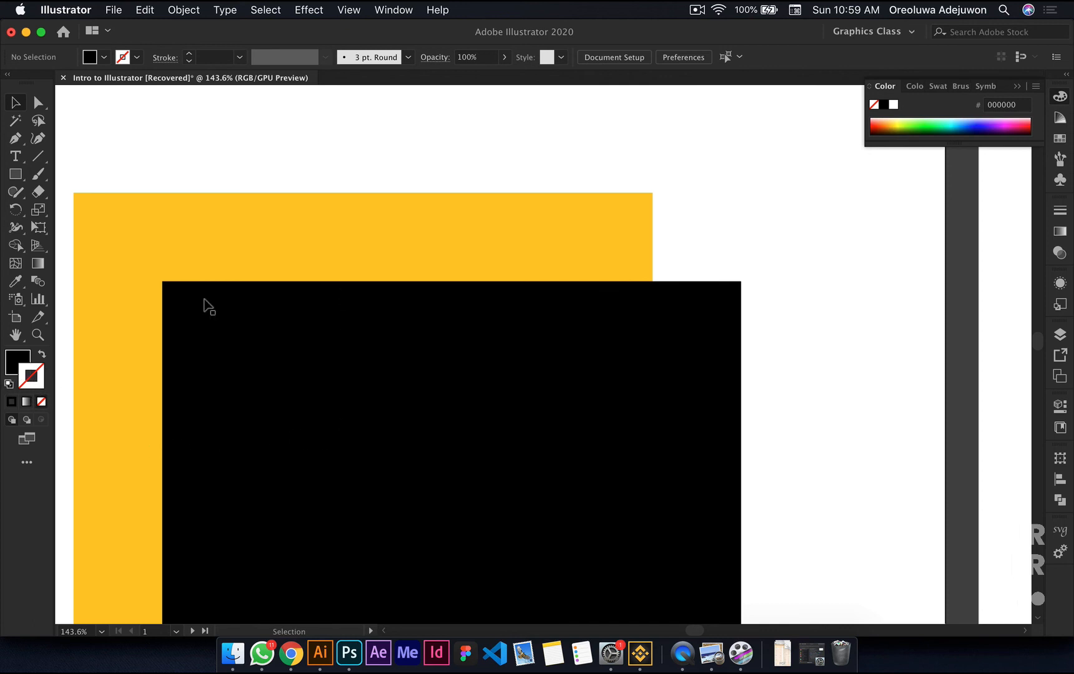
# Step: Inspect the edges of both squares up close and at 100%, and view the artboards together
pyautogui.scroll(4, 204, 298)
pyautogui.scroll(-3, 206, 306)
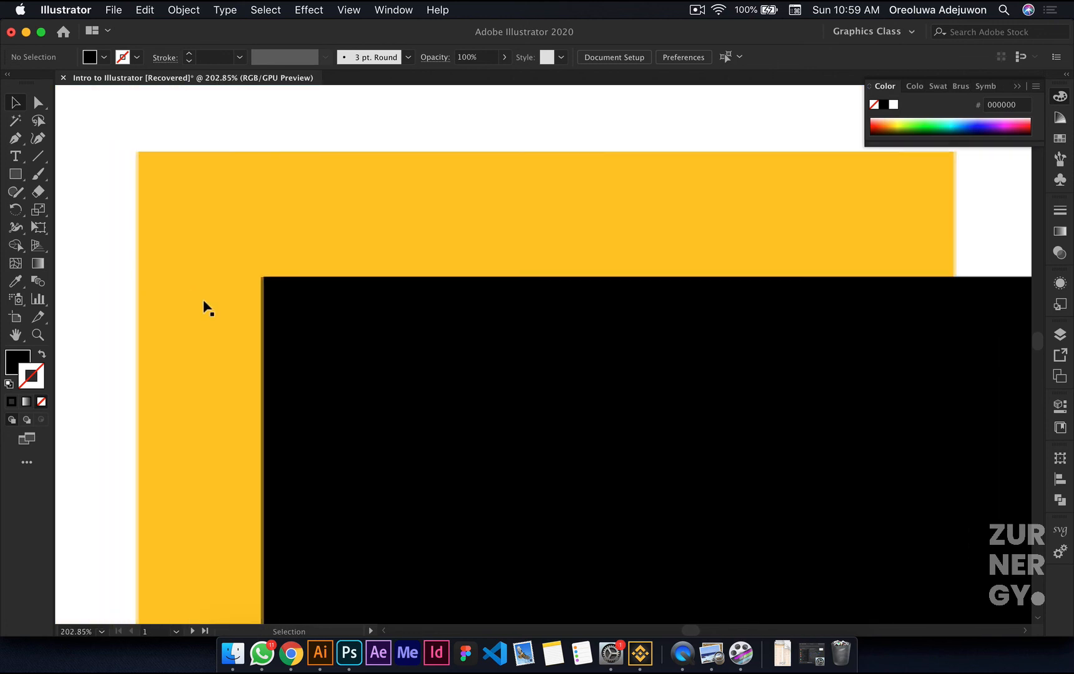
pyautogui.scroll(6, 206, 306)
pyautogui.hscroll(-2, 206, 306)
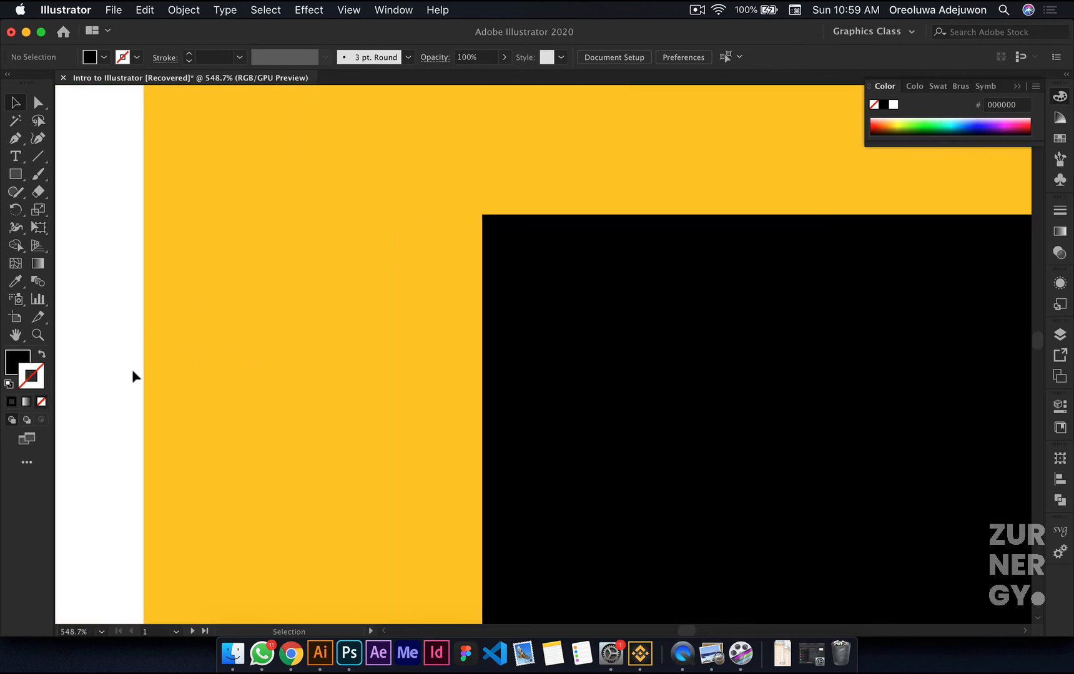
pyautogui.press('x')
pyautogui.press('x')
pyautogui.press('super+1')
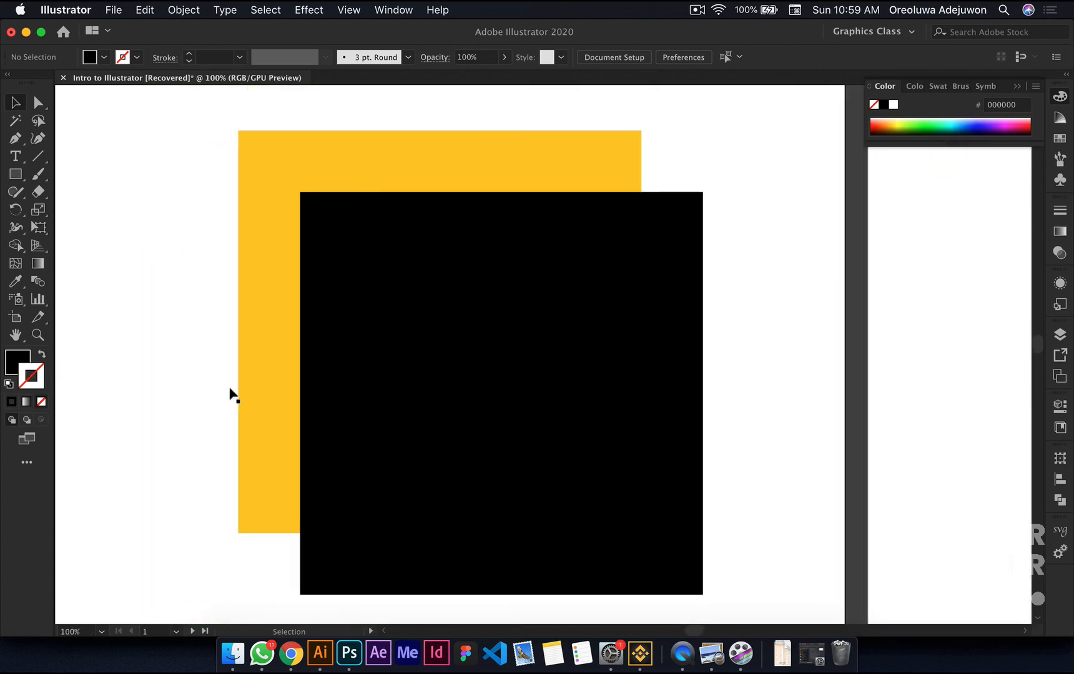
pyautogui.press('super+alt+0')
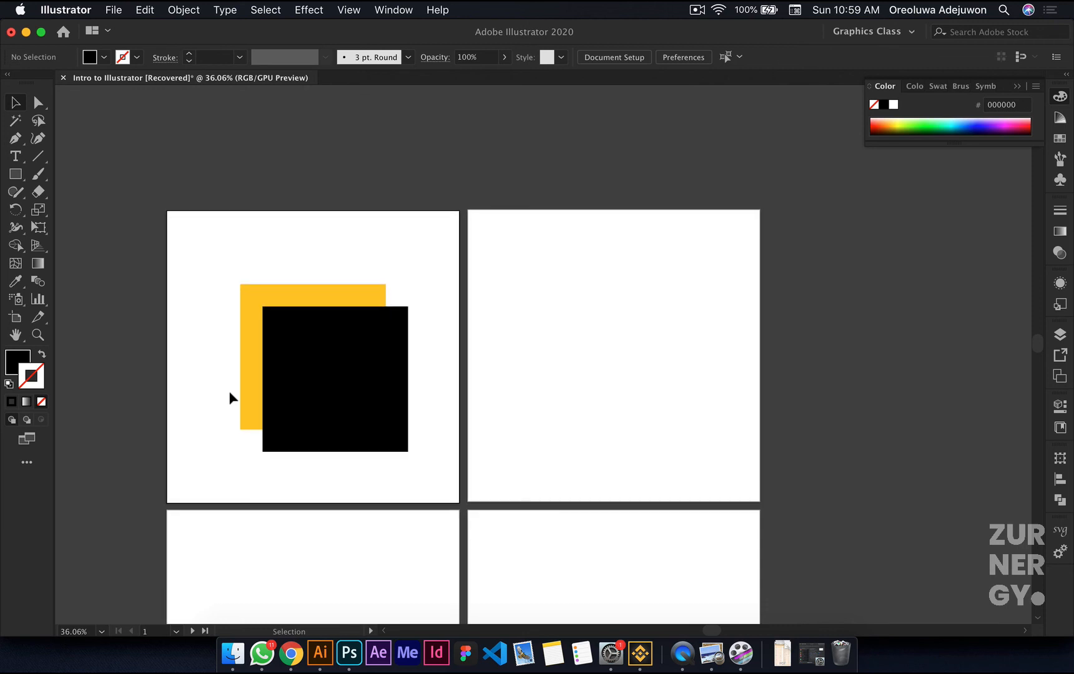
pyautogui.scroll(6, 229, 391)
pyautogui.scroll(-3, 229, 391)
pyautogui.hscroll(-2, 230, 391)
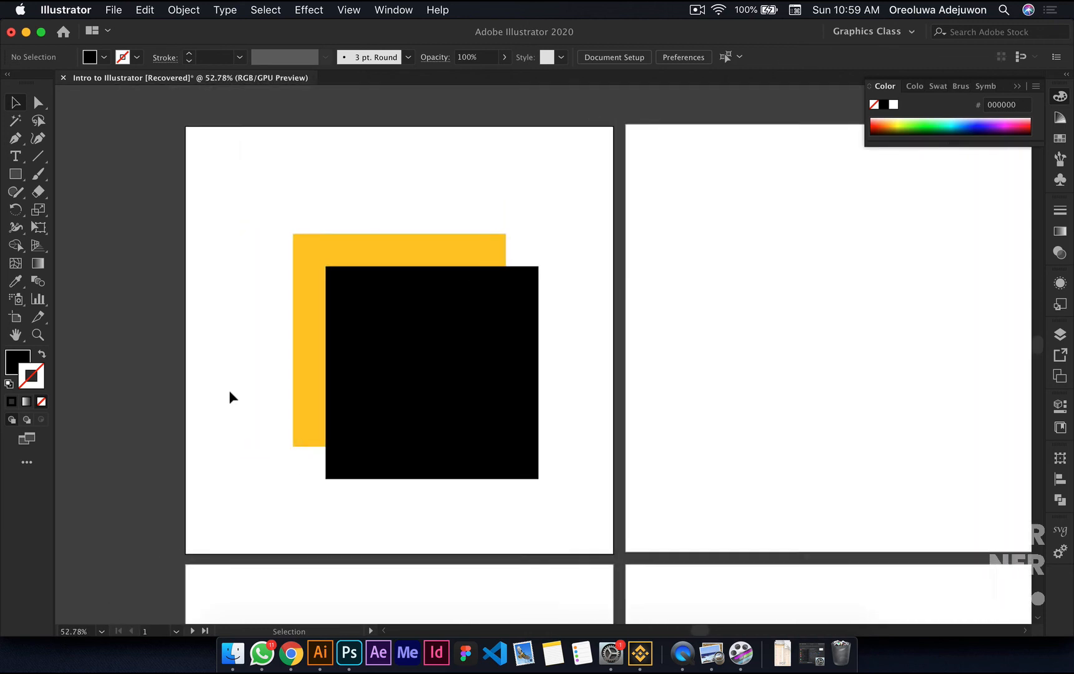
pyautogui.scroll(-4, 229, 391)
pyautogui.scroll(3, 339, 334)
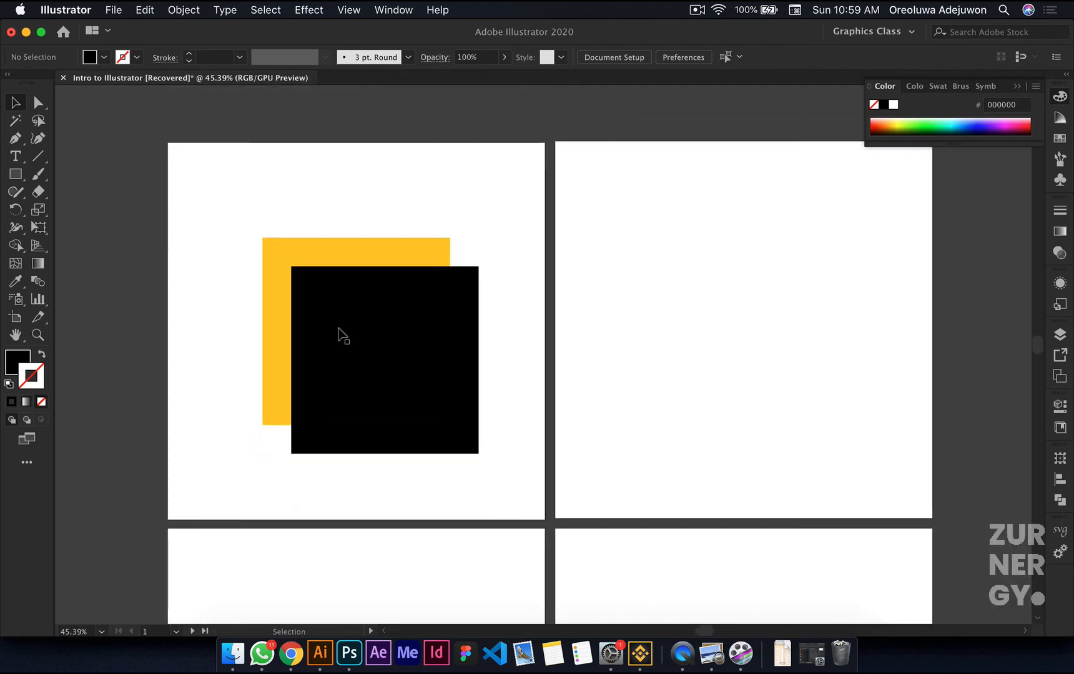
pyautogui.scroll(2, 339, 335)
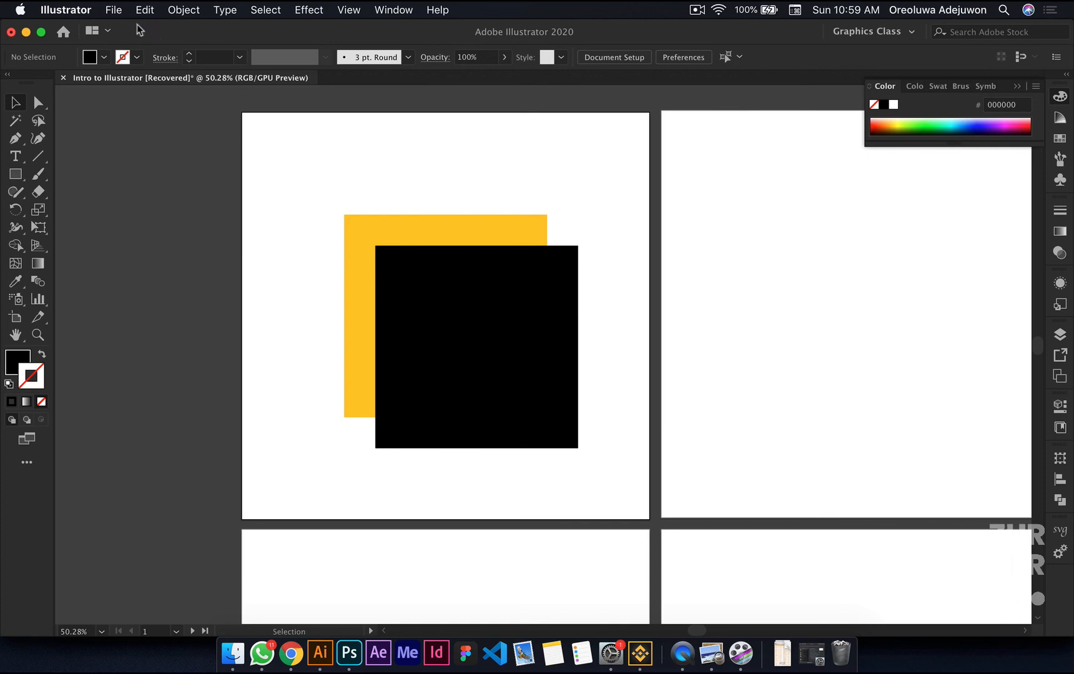
pyautogui.click(116, 11)
pyautogui.moveTo(134, 12)
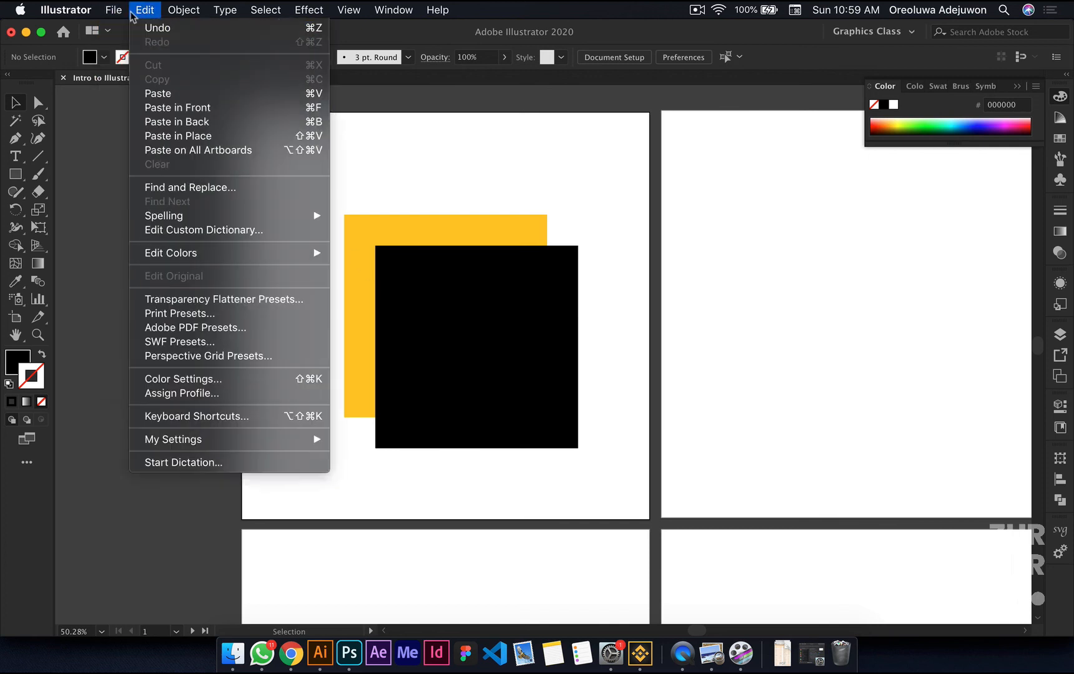
pyautogui.click(114, 249)
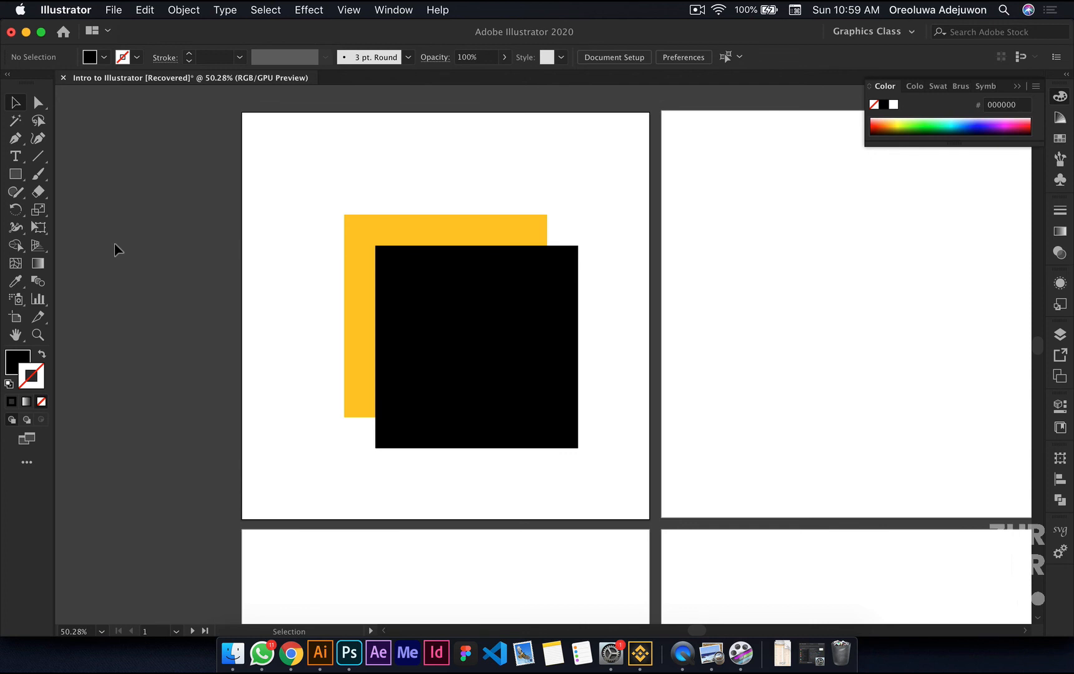
# Step: Start saving the document and choose the Zurnergy Media > GDM > My Entire Course folder as its location
pyautogui.click(113, 14)
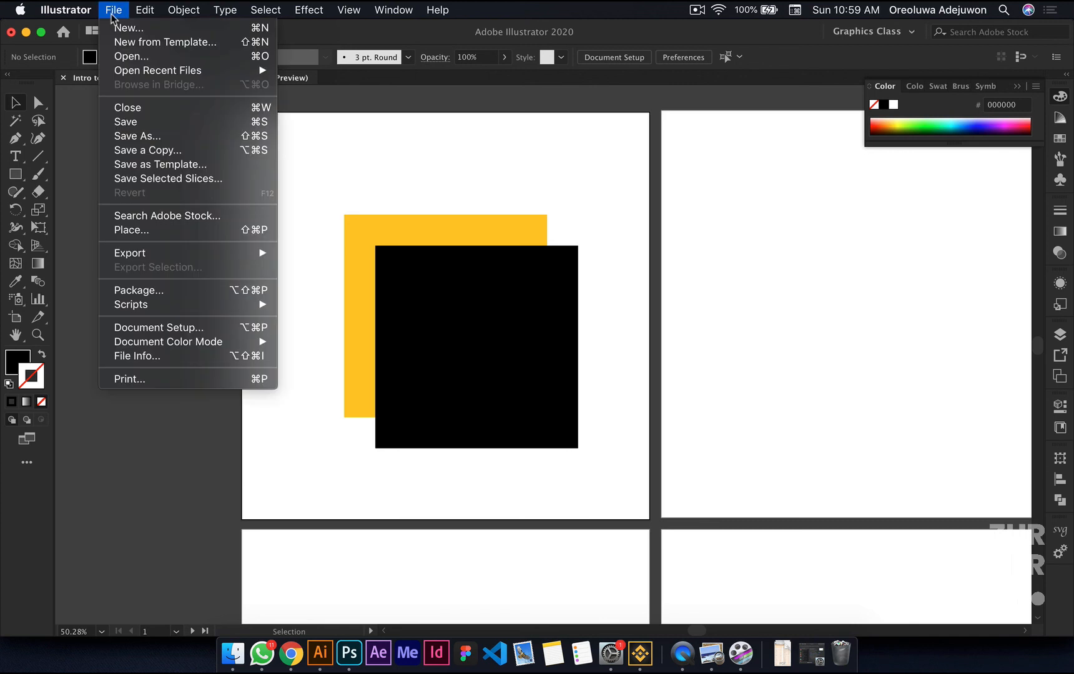
pyautogui.click(143, 125)
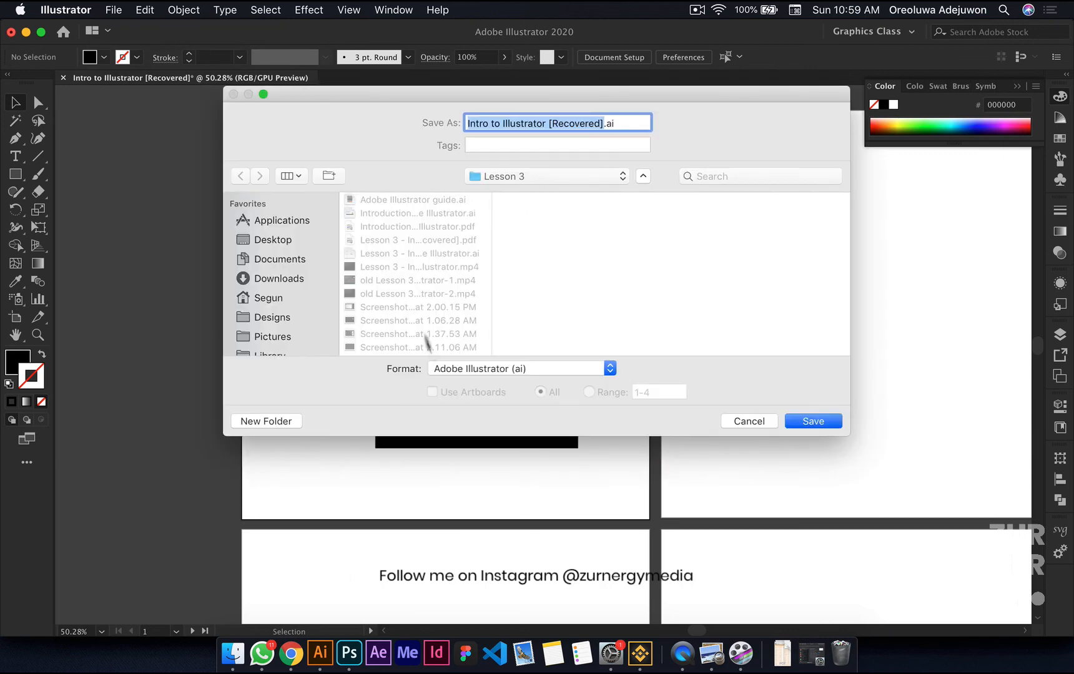
pyautogui.click(556, 178)
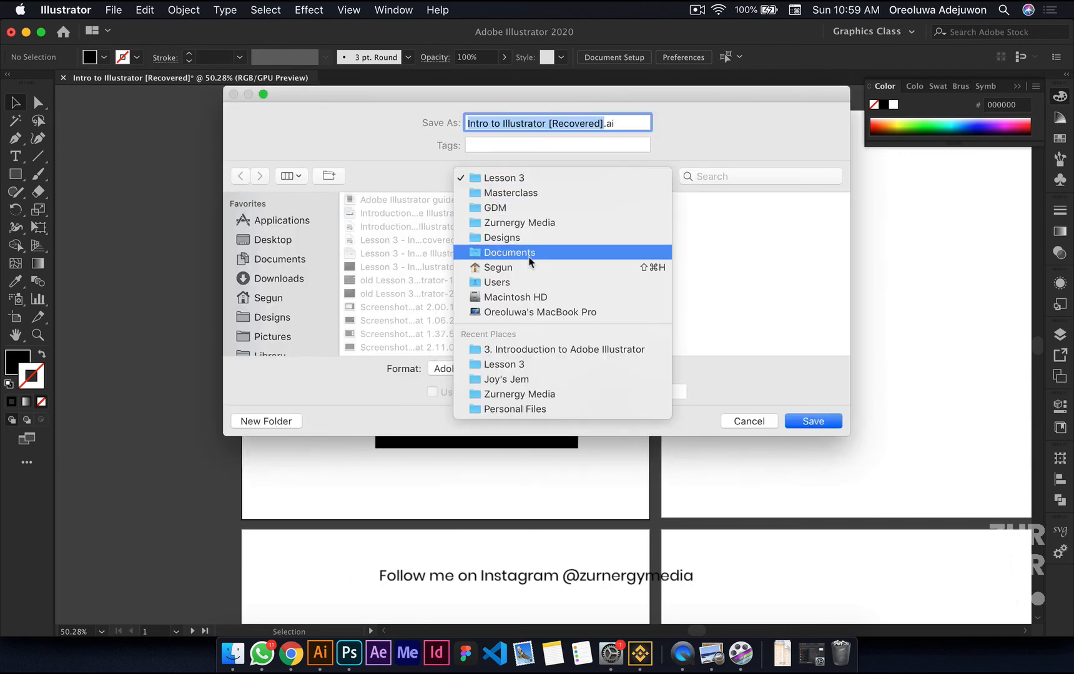
pyautogui.click(518, 394)
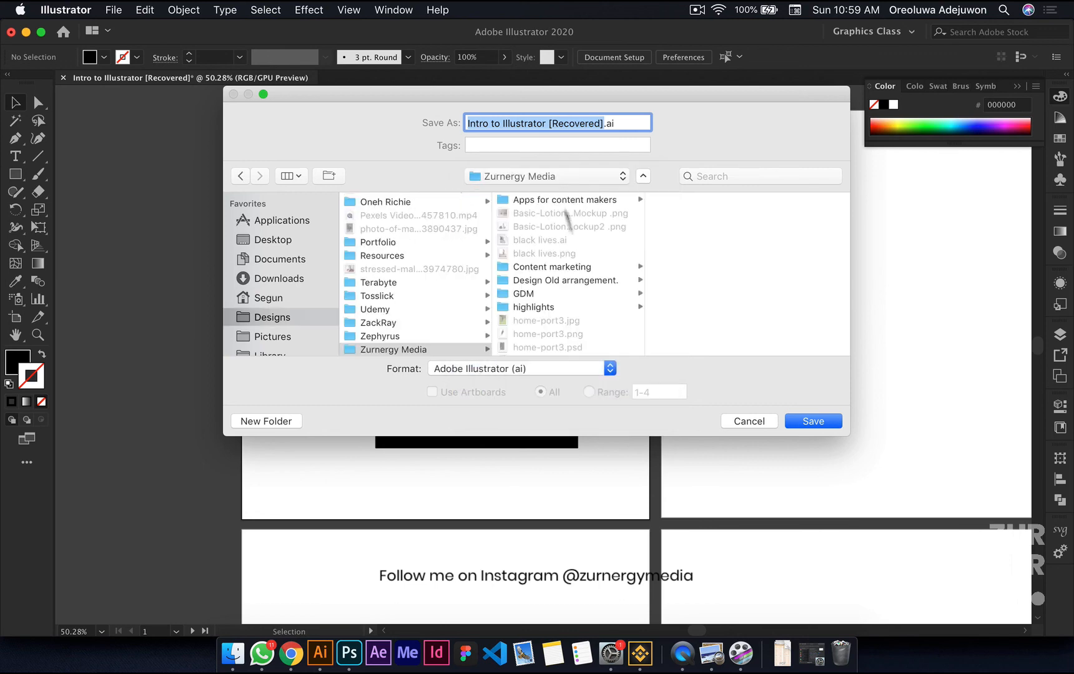
pyautogui.scroll(-10, 568, 309)
pyautogui.scroll(10, 568, 309)
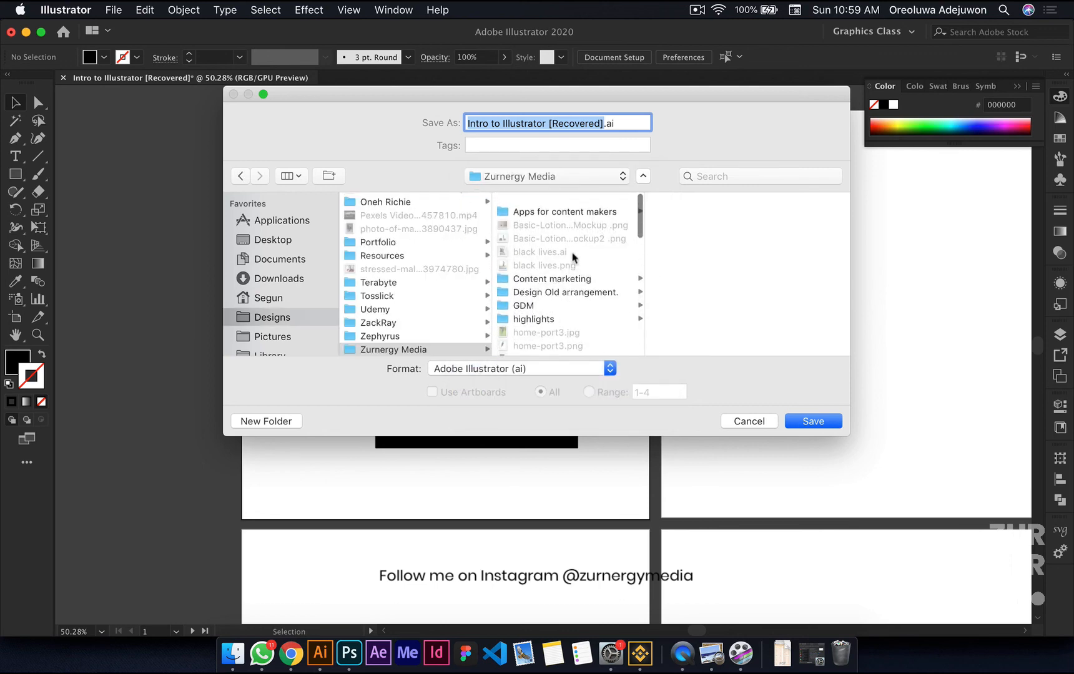
pyautogui.click(570, 295)
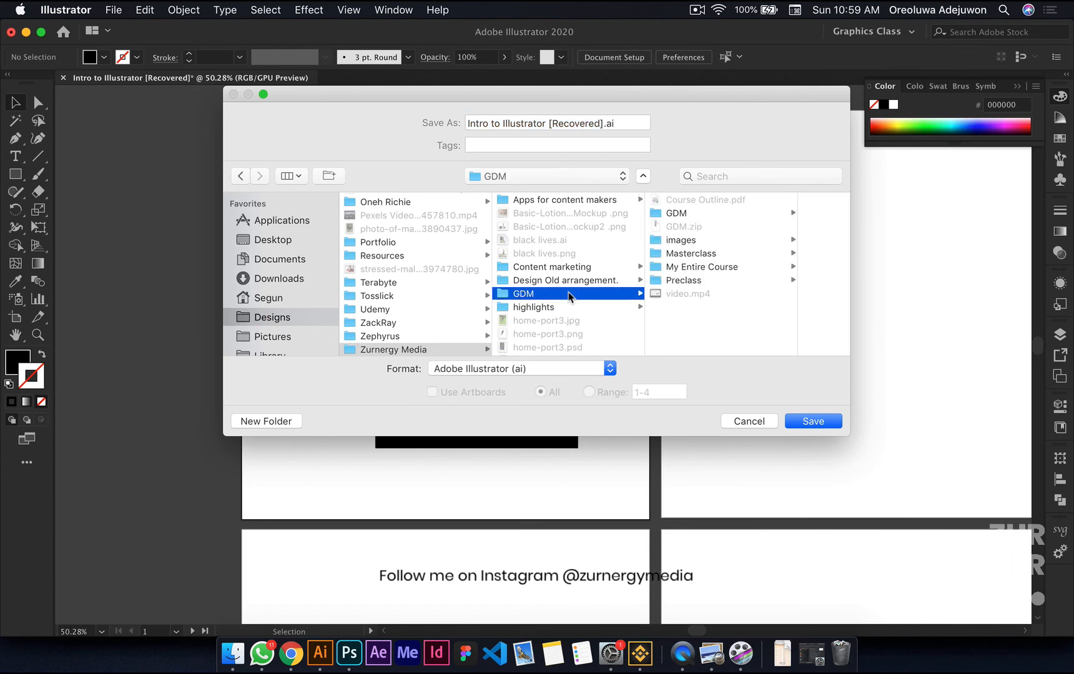
pyautogui.click(721, 268)
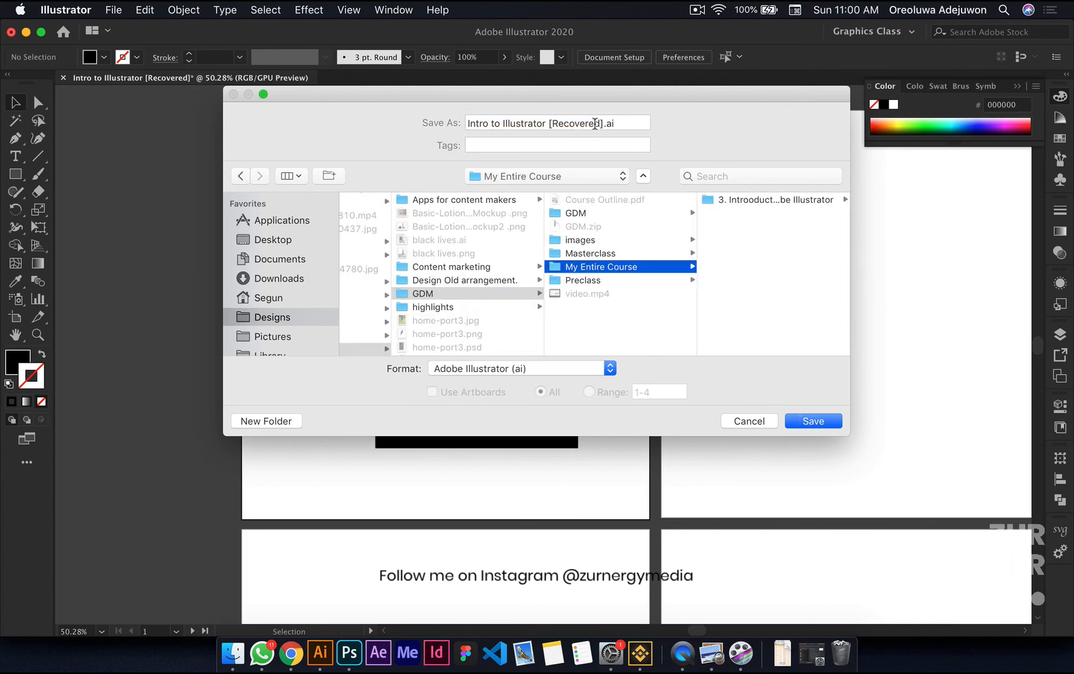
# Step: Remove "[Recovered]" from the file name and save it as Intro to Illustrator.ai with the default Illustrator 2020 options
pyautogui.moveTo(604, 123); pyautogui.dragTo(545, 123)
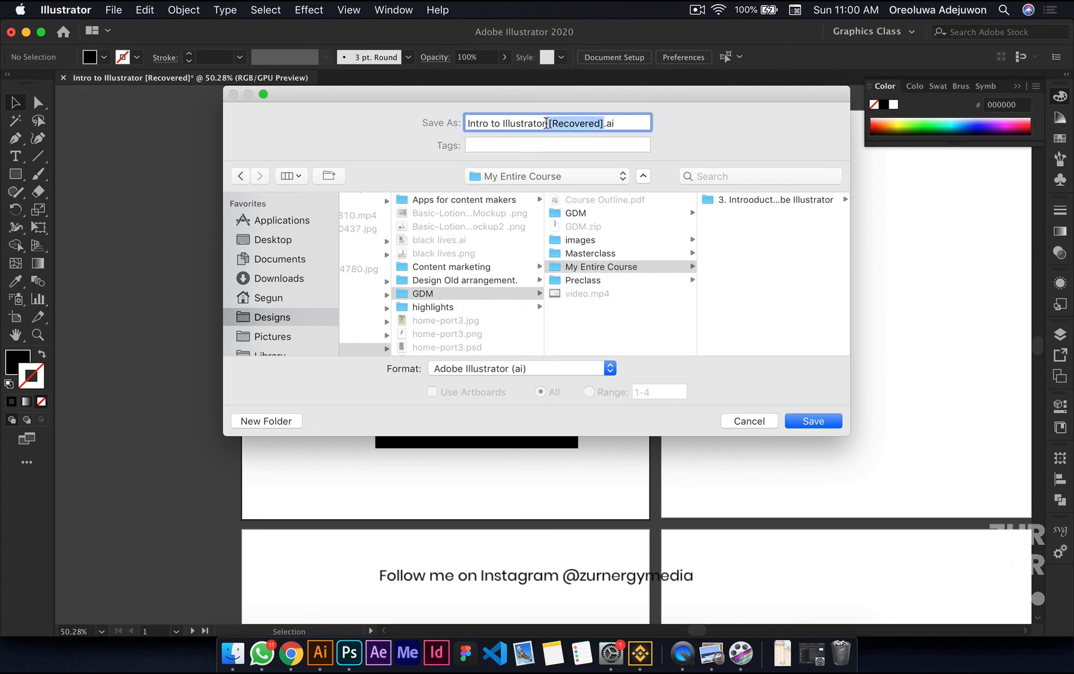
pyautogui.press('BackSpace')
pyautogui.click(807, 421)
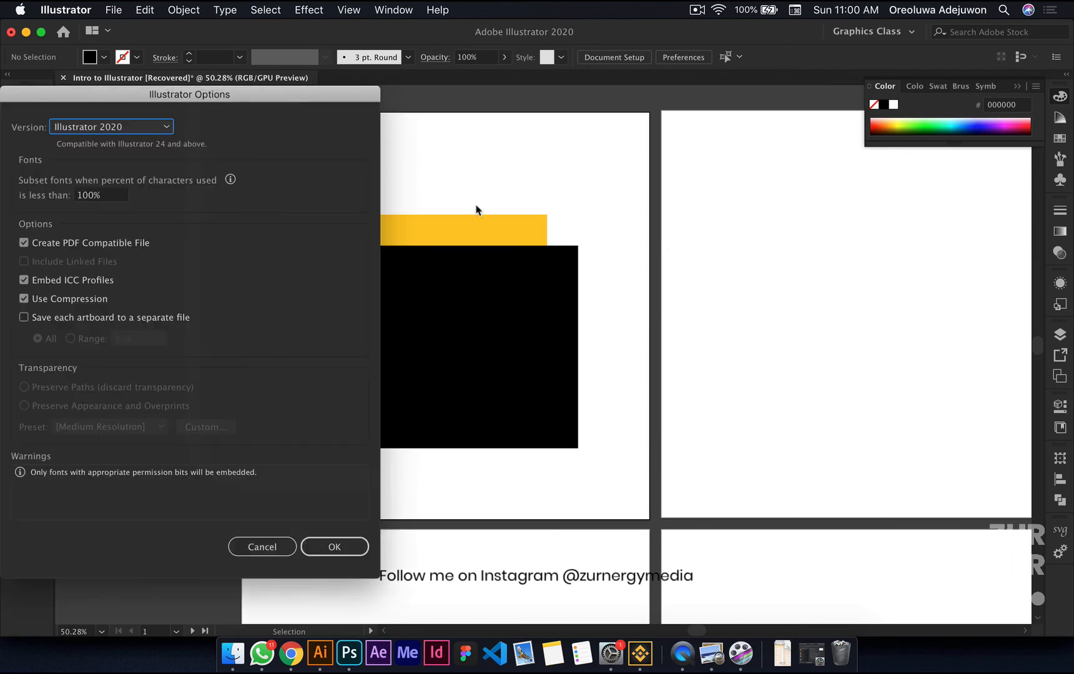
pyautogui.click(335, 547)
pyautogui.press('super+alt+0')
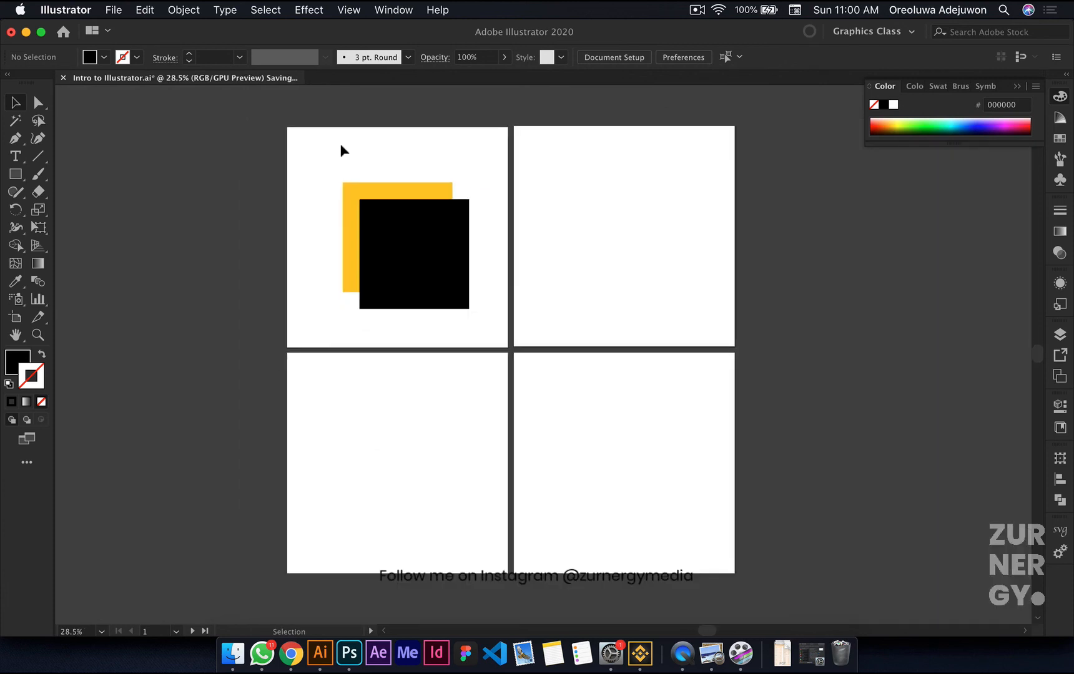
pyautogui.scroll(-4, 341, 150)
pyautogui.scroll(-2, 341, 154)
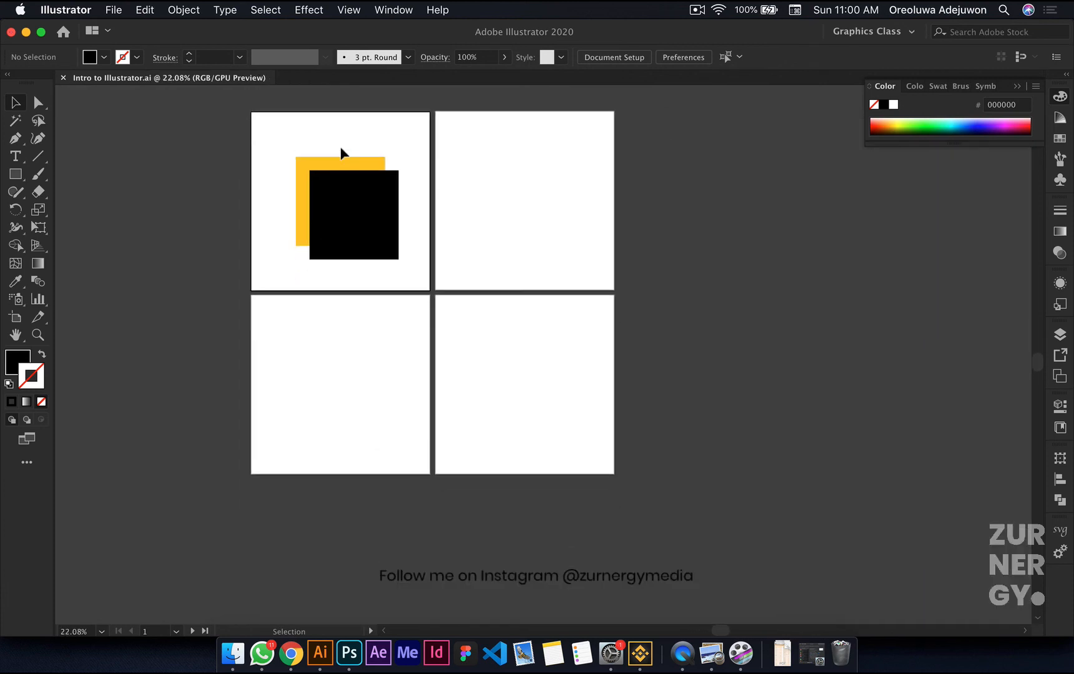
pyautogui.scroll(3, 301, 145)
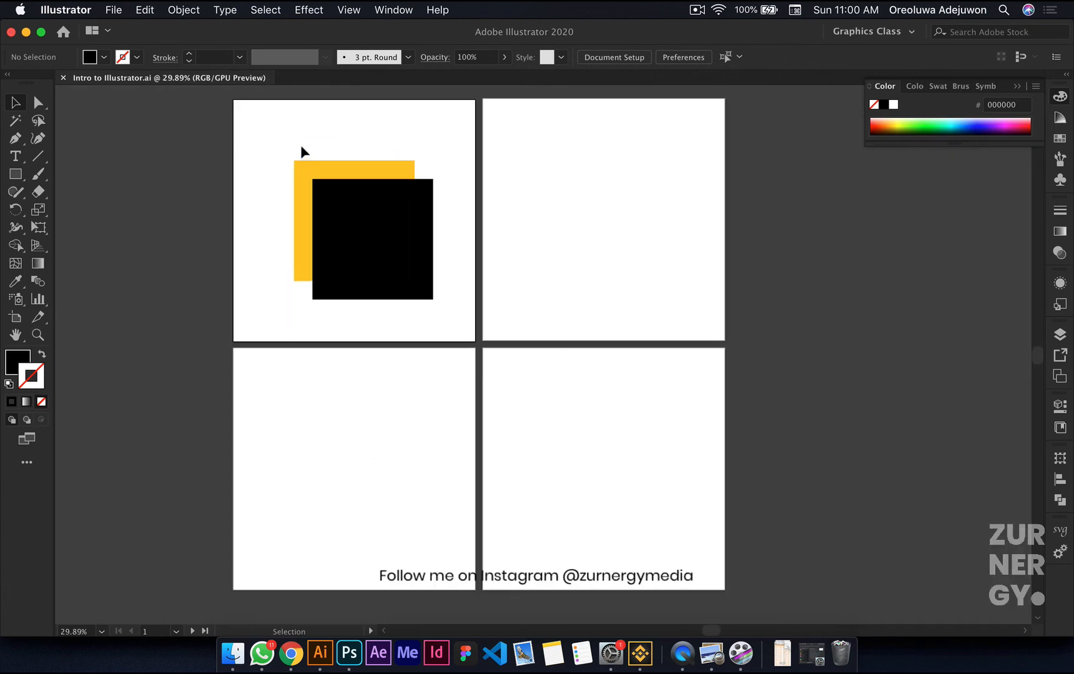
pyautogui.hscroll(-2, 300, 145)
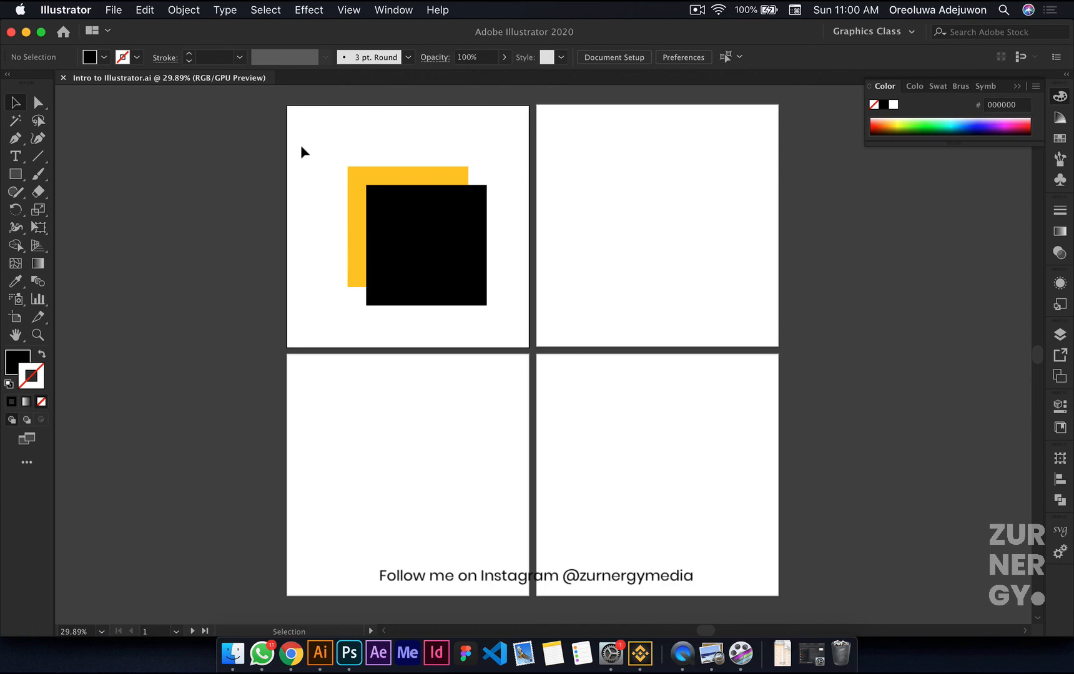
pyautogui.hscroll(-1, 300, 145)
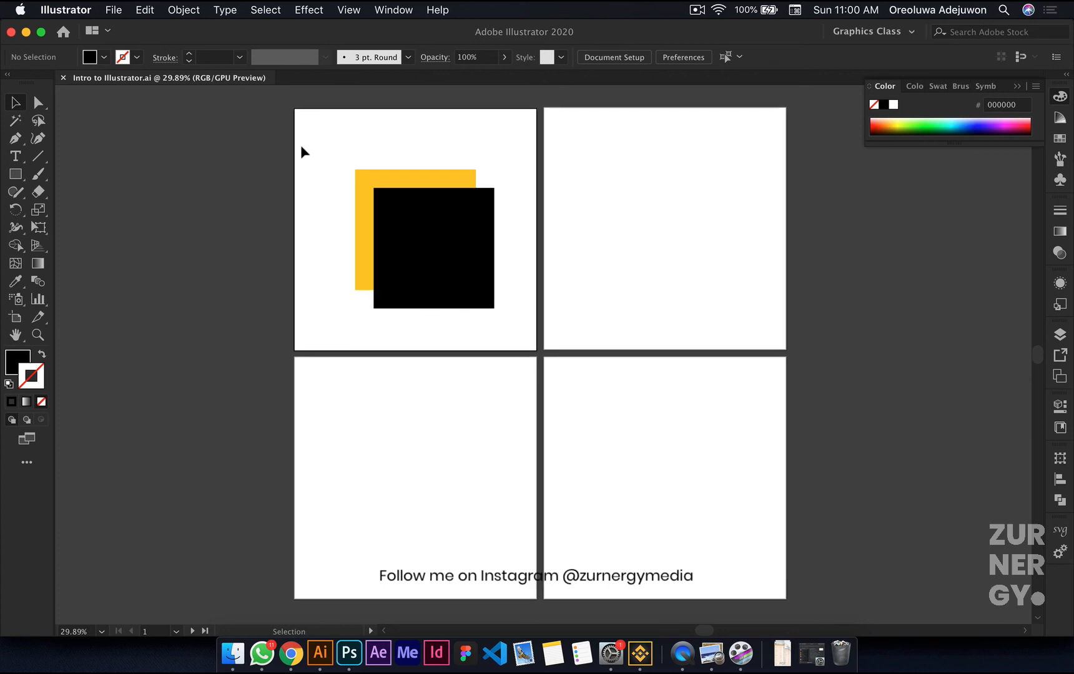